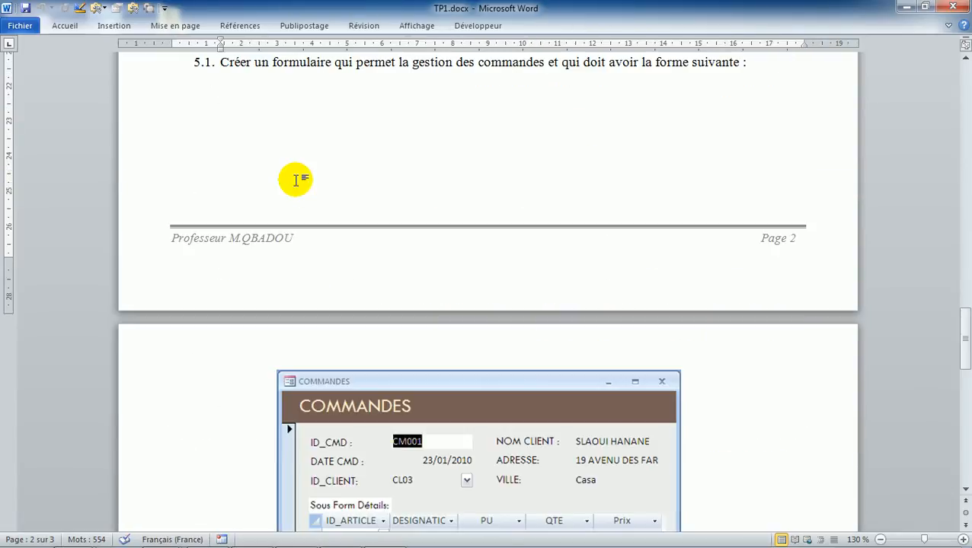
# Examine the COMMANDES form model given under question 5.1 of the assignment at 160% zoom.
pyautogui.press('Down')
pyautogui.press('Down')
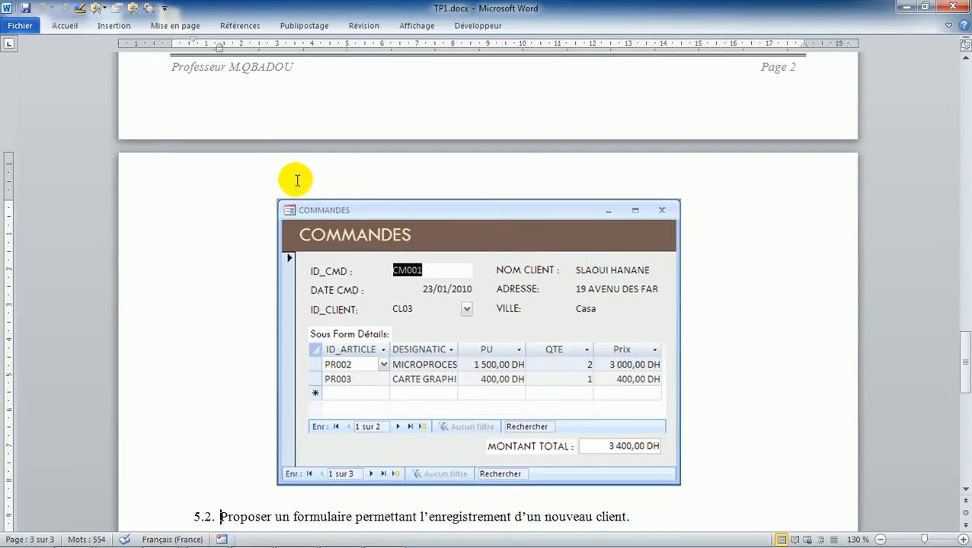
pyautogui.press('Down')
pyautogui.press('Down')
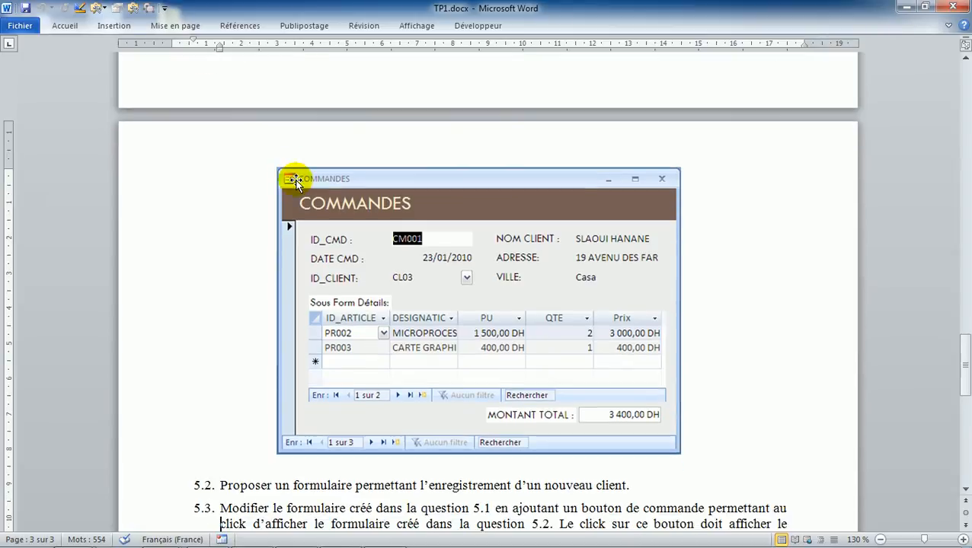
pyautogui.press('Down')
pyautogui.press('Down')
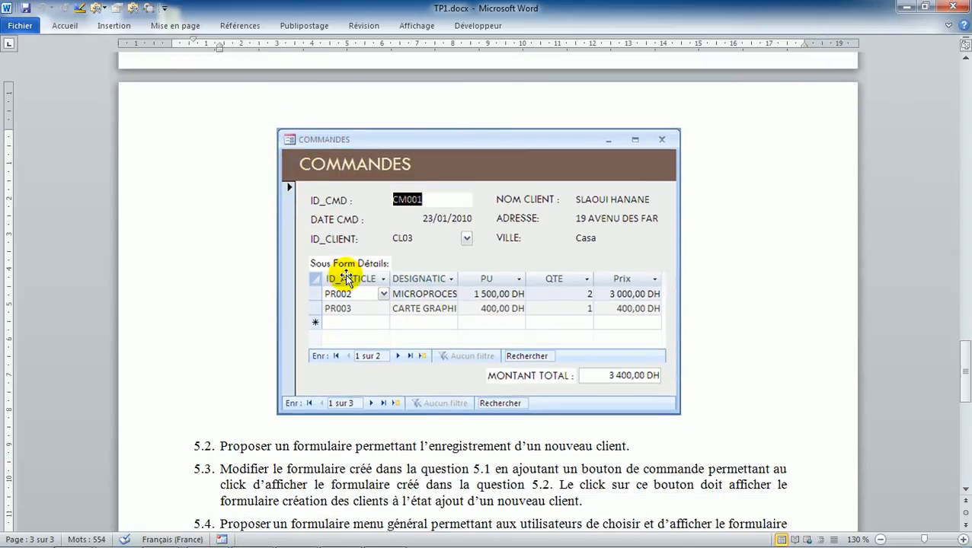
pyautogui.click(964, 539)
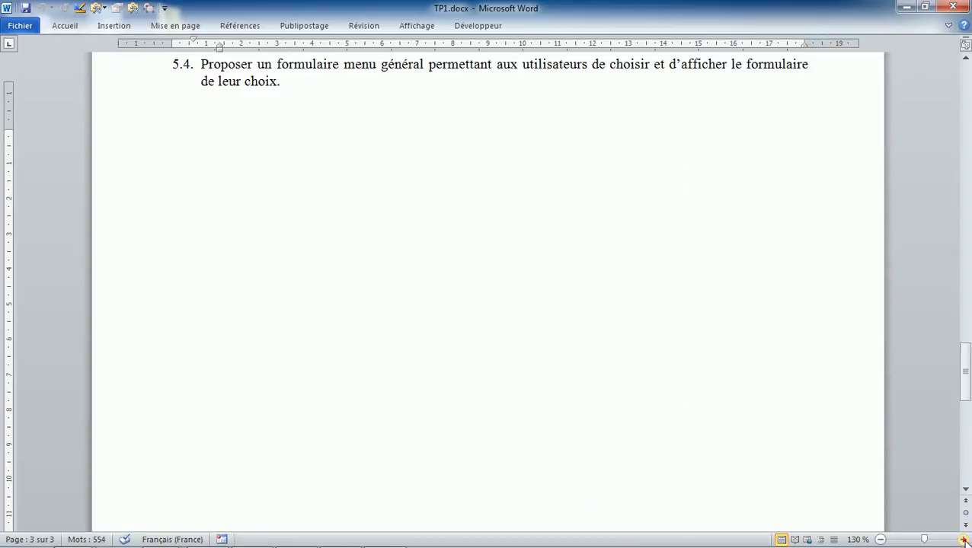
pyautogui.click(963, 539)
pyautogui.click(963, 539)
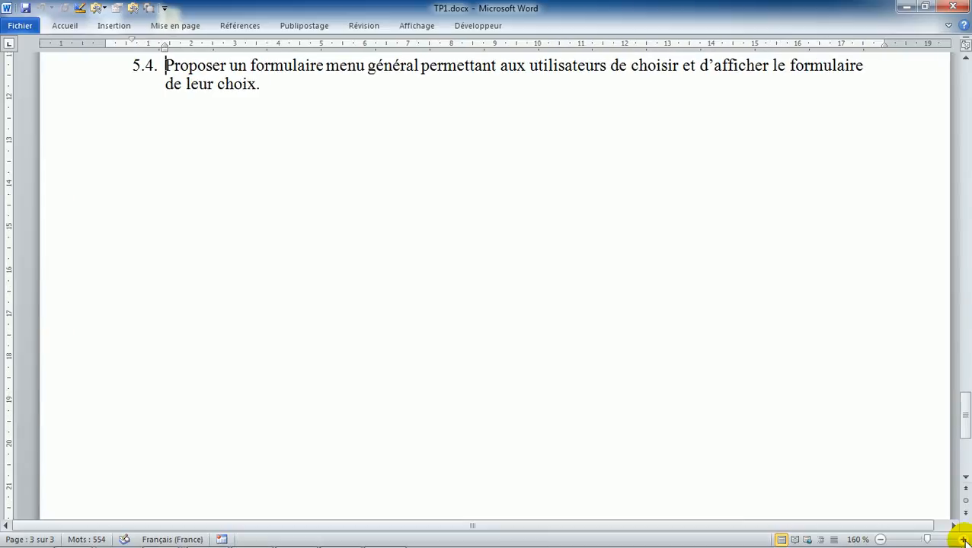
pyautogui.press('Up')
pyautogui.press('Up')
pyautogui.press('Up')
pyautogui.press('Up')
pyautogui.press('Up')
pyautogui.press('Up')
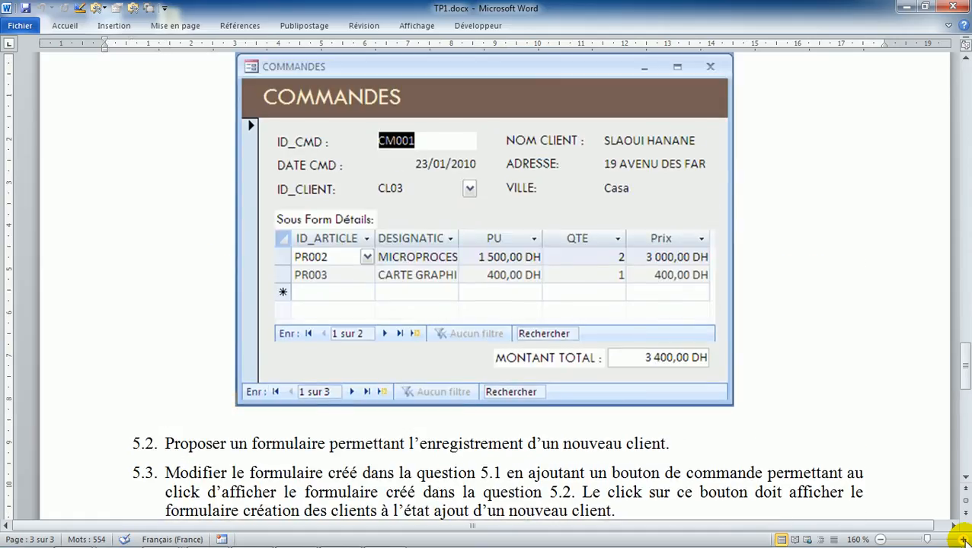
pyautogui.press('Down')
pyautogui.press('Down')
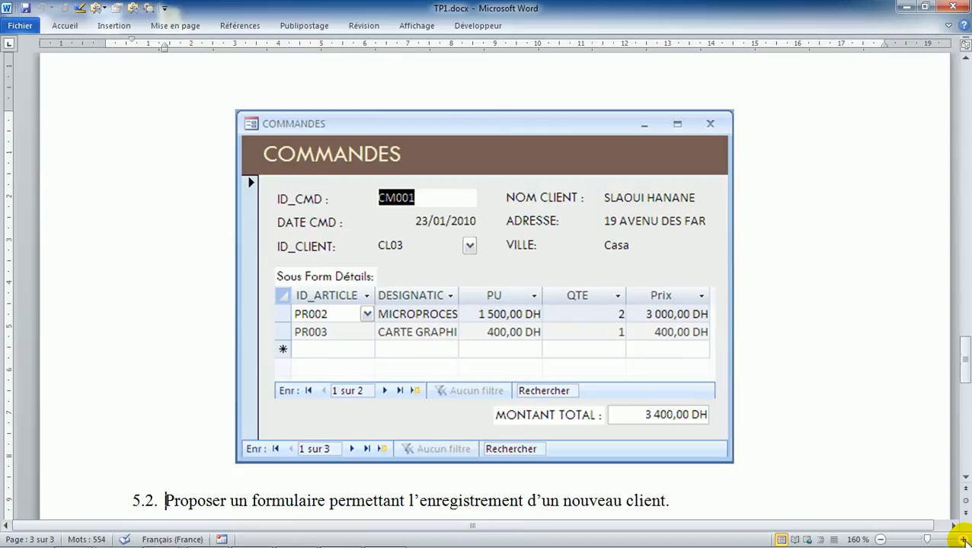
pyautogui.press('Down')
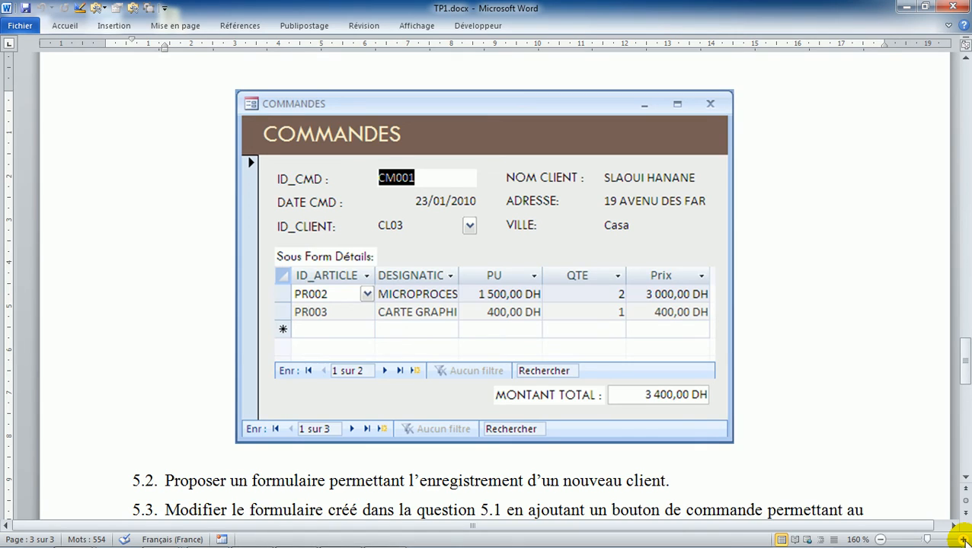
# Review the table relationship diagram and the table creation rules on page 1 of the assignment.
pyautogui.scroll(10, 962, 538)
pyautogui.scroll(15, 963, 539)
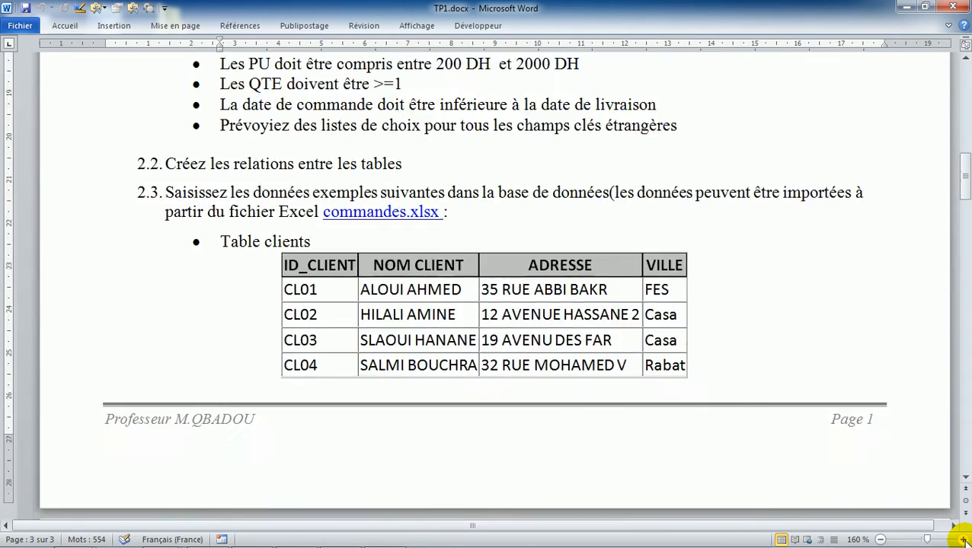
pyautogui.scroll(-5, 964, 539)
pyautogui.press('Up')
pyautogui.press('Up')
pyautogui.press('Up')
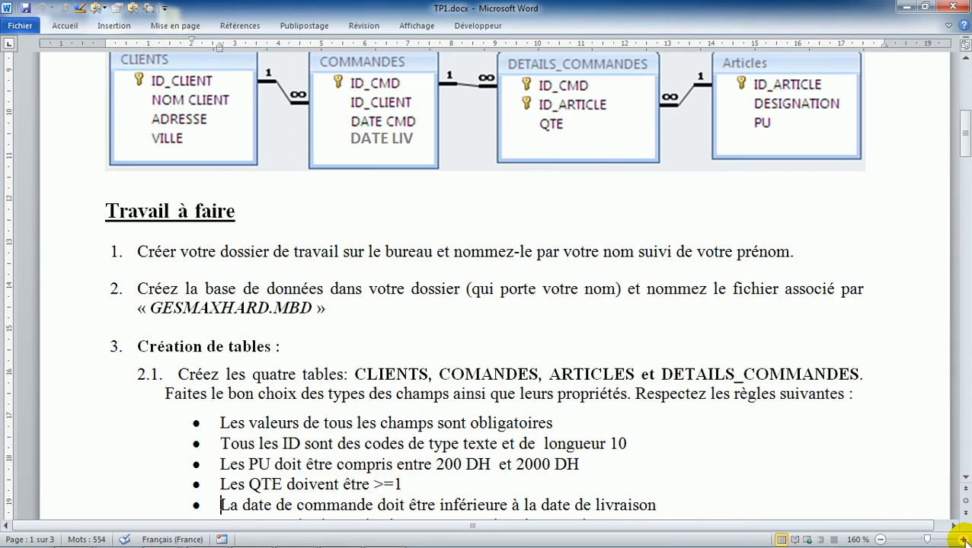
pyautogui.press('Up')
pyautogui.press('Up')
pyautogui.press('Up')
pyautogui.press('Up')
pyautogui.press('Up')
pyautogui.press('Up')
pyautogui.press('Up')
pyautogui.press('Up')
pyautogui.press('Up')
pyautogui.press('Up')
pyautogui.press('Up')
pyautogui.press('Up')
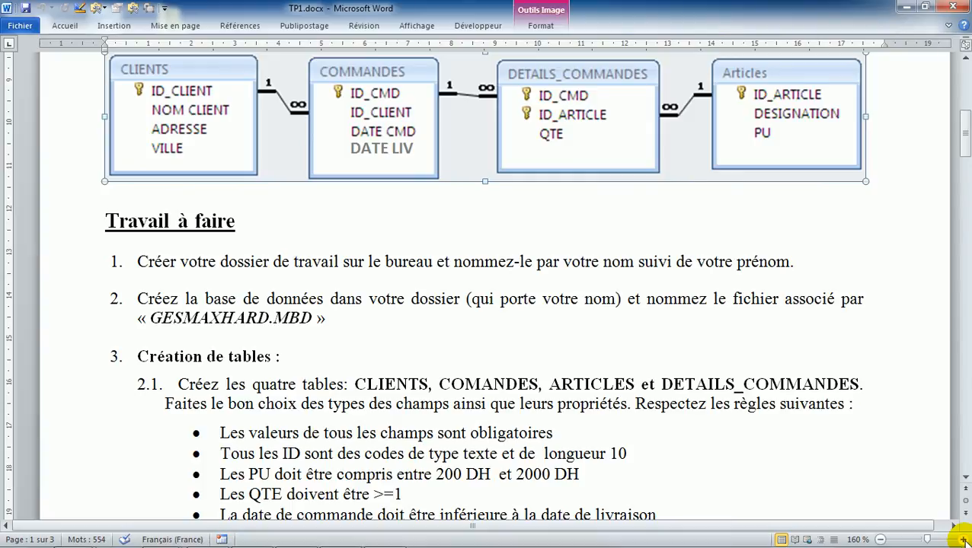
# Return to the COMMANDES form model on page 3 and examine its fields and details subform.
pyautogui.press('pagedown')
pyautogui.press('pagedown')
pyautogui.press('pagedown')
pyautogui.press('pagedown')
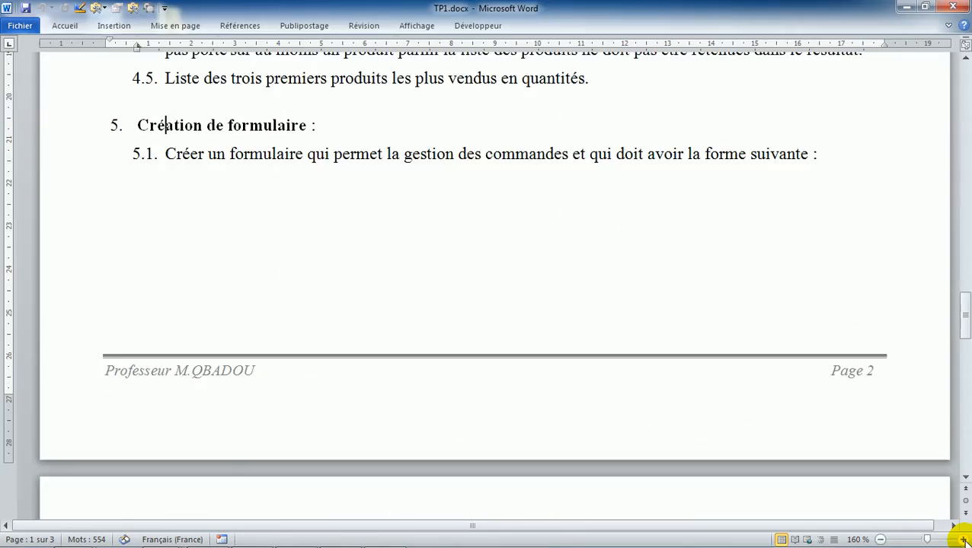
pyautogui.press('pagedown')
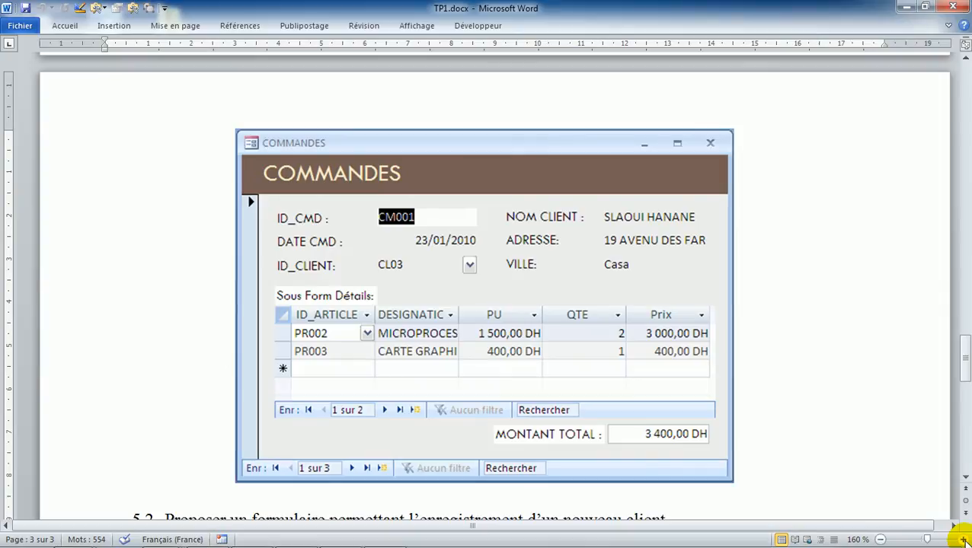
pyautogui.press('Down')
pyautogui.press('Down')
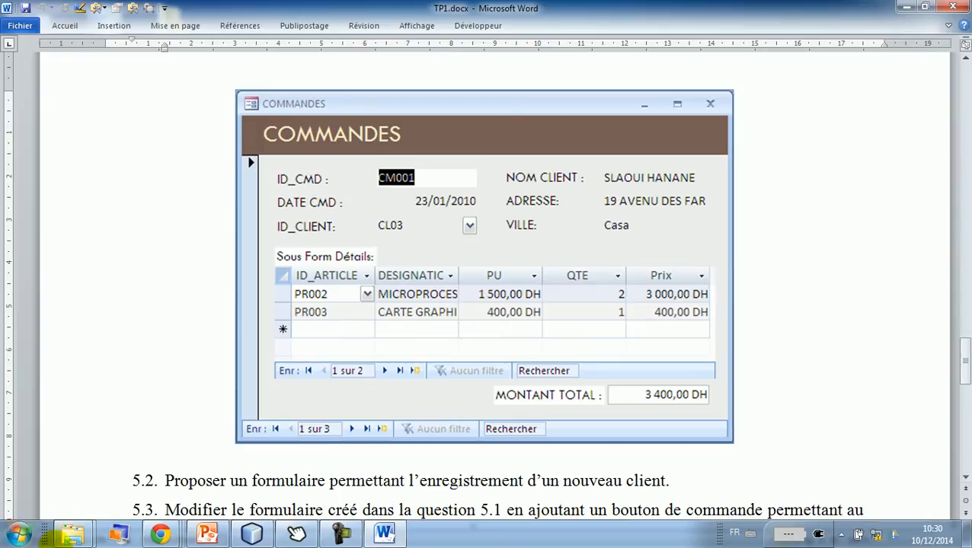
pyautogui.click(338, 536)
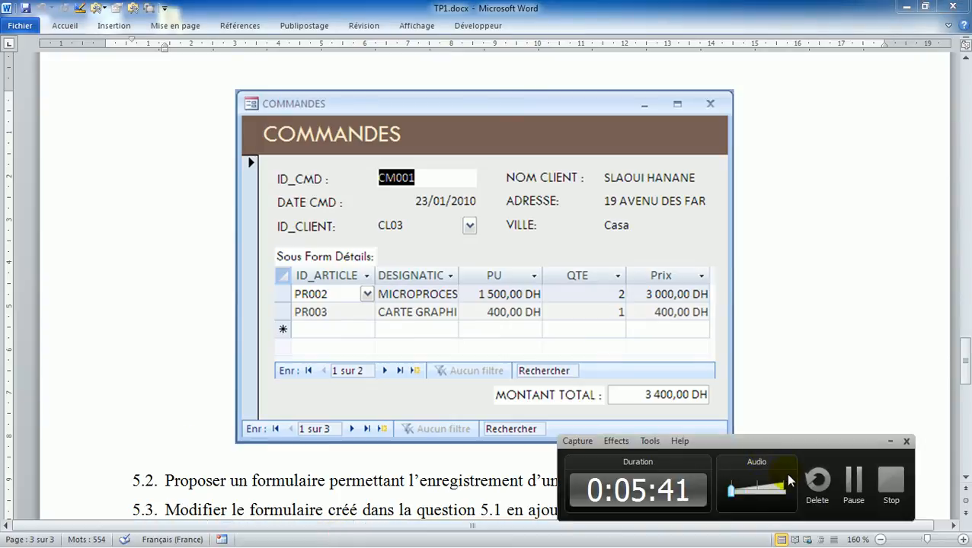
pyautogui.click(849, 486)
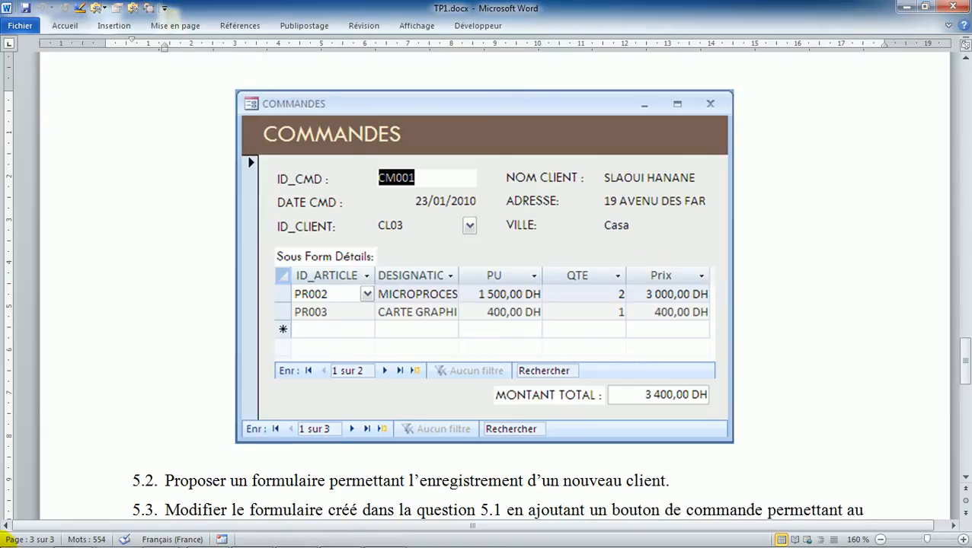
# Open the Commandes.accdb database in Microsoft Access with its active content enabled.
pyautogui.click(17, 533)
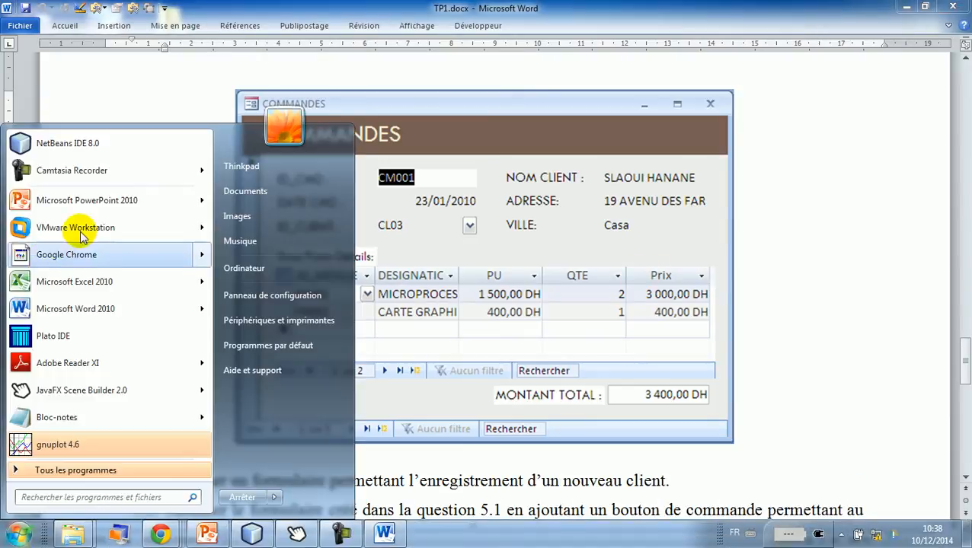
pyautogui.click(70, 497)
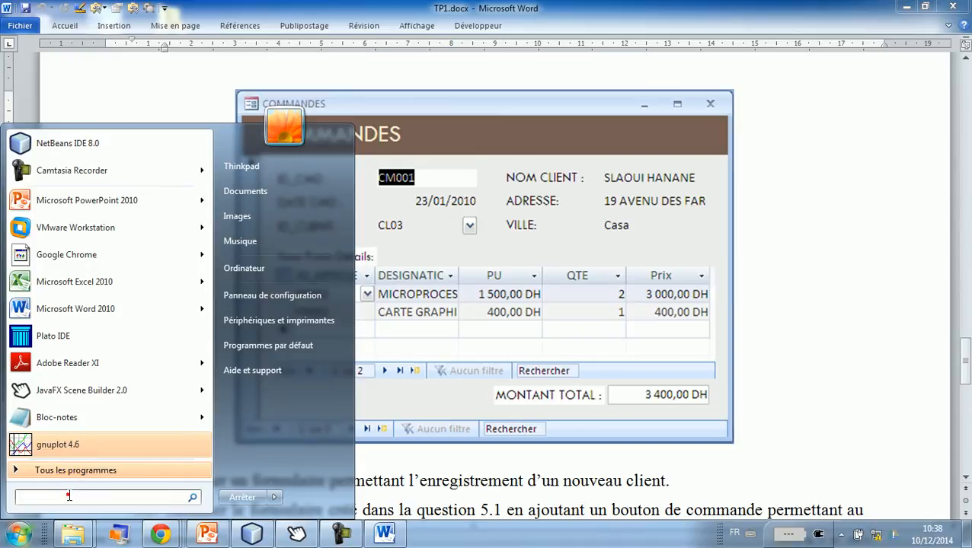
pyautogui.write('acc')
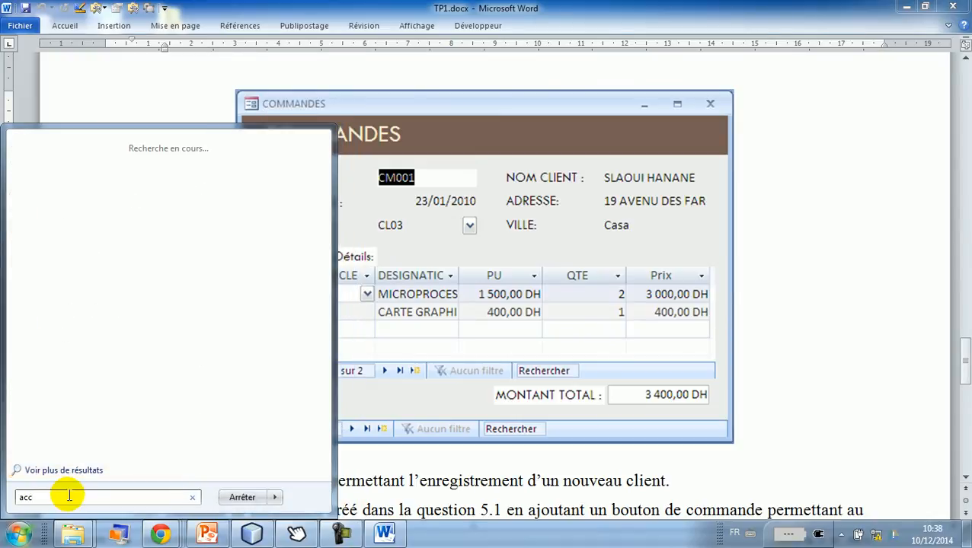
pyautogui.click(103, 166)
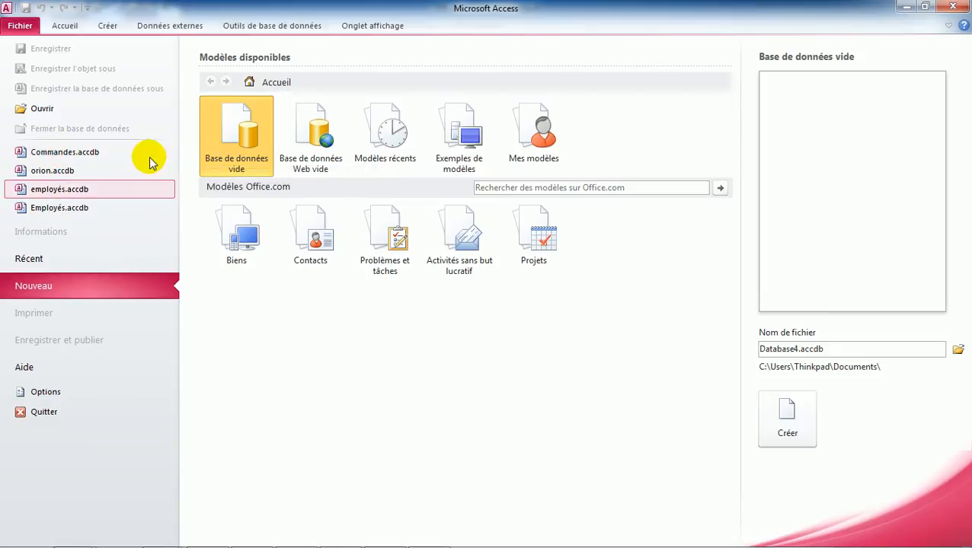
pyautogui.click(67, 155)
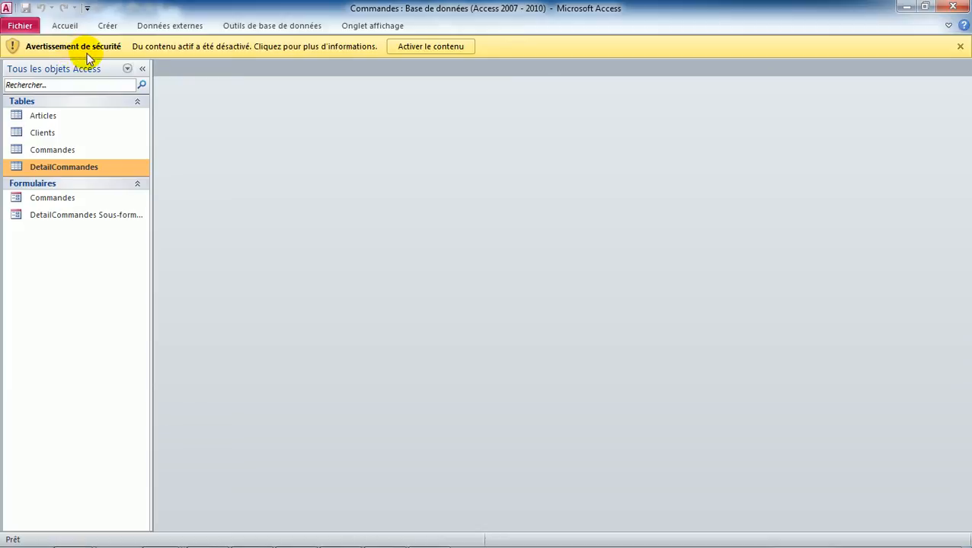
pyautogui.click(428, 47)
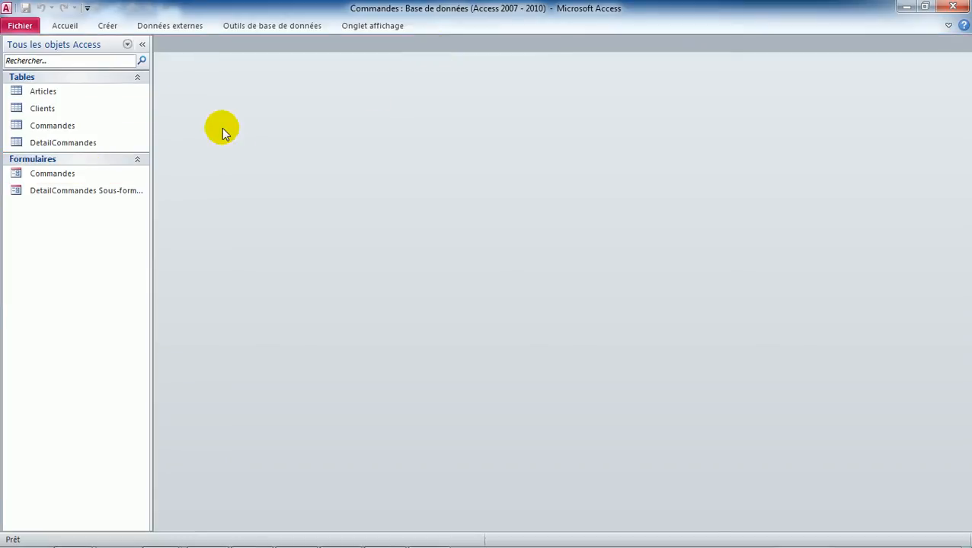
# Open the Commandes form and compare its layout with the COMMANDES model in the TP1.docx Word document.
pyautogui.doubleClick(18, 176)
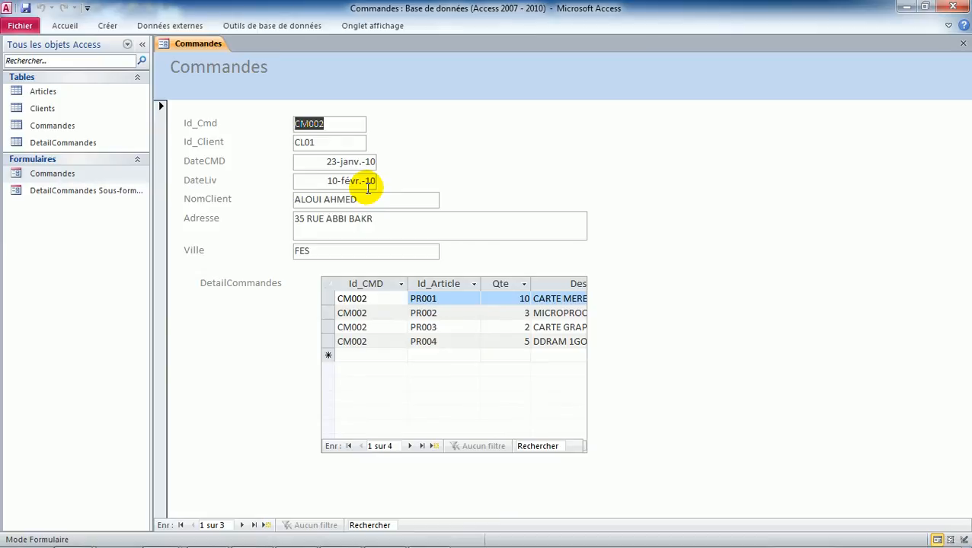
pyautogui.hotkey('alt', 'Tab')
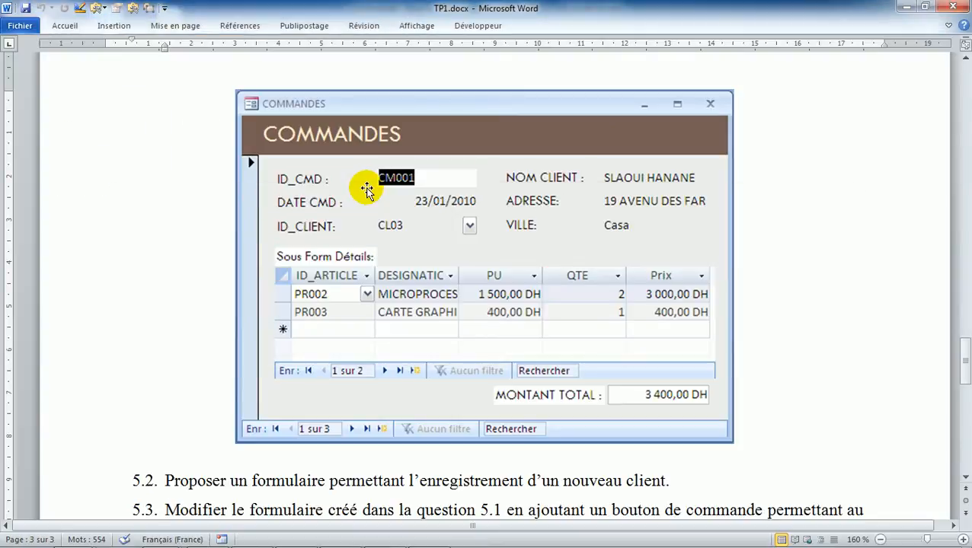
pyautogui.hotkey('alt', 'Tab')
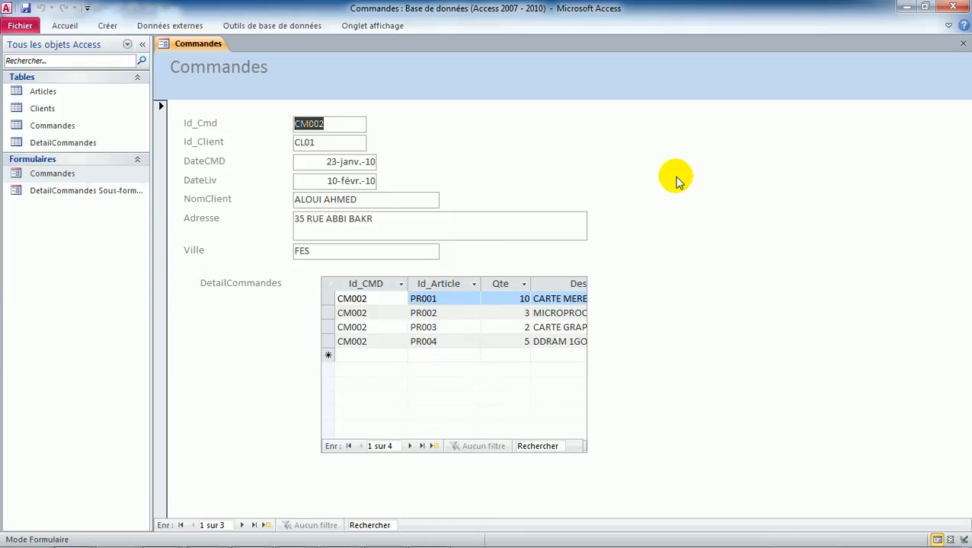
# Show the Commandes form in Design view (Mode Création) to inspect its structure.
pyautogui.click(65, 27)
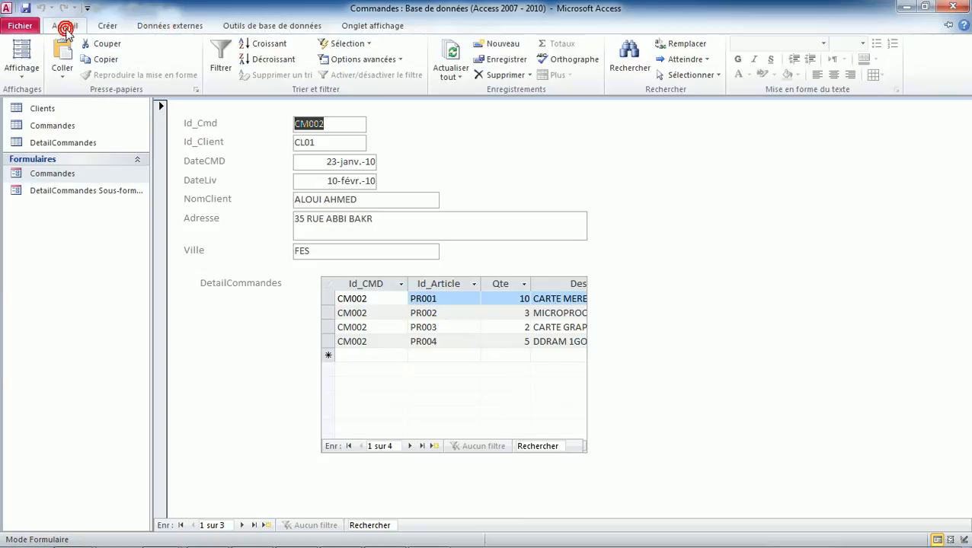
pyautogui.click(20, 70)
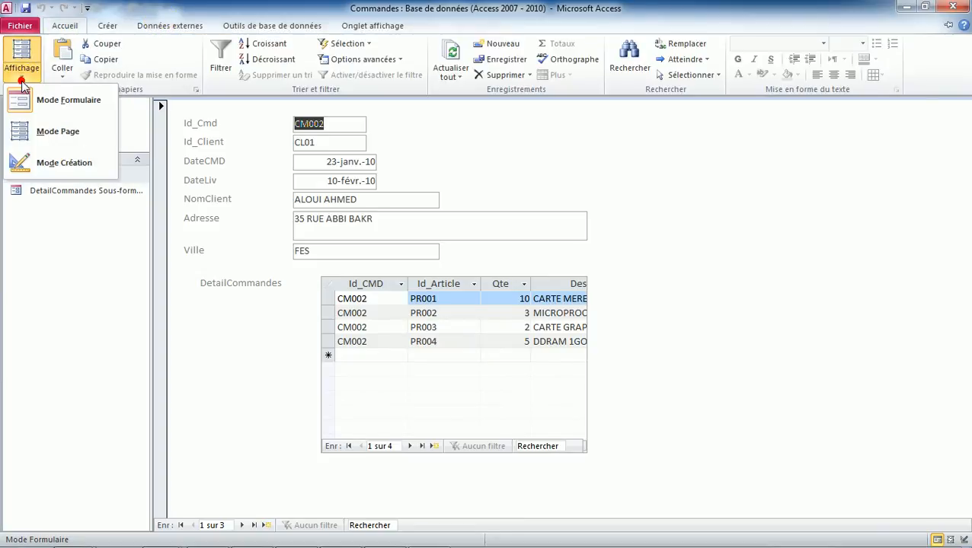
pyautogui.click(48, 169)
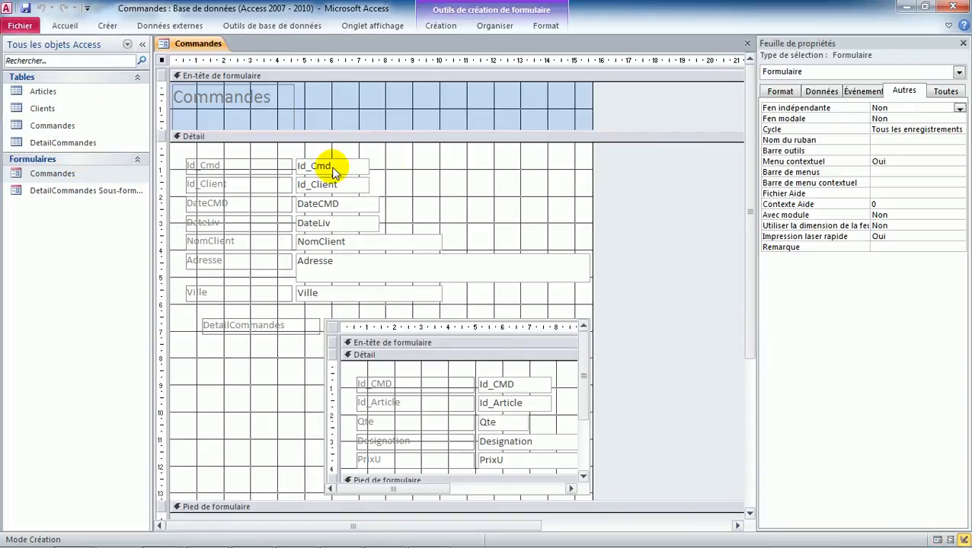
pyautogui.click(65, 26)
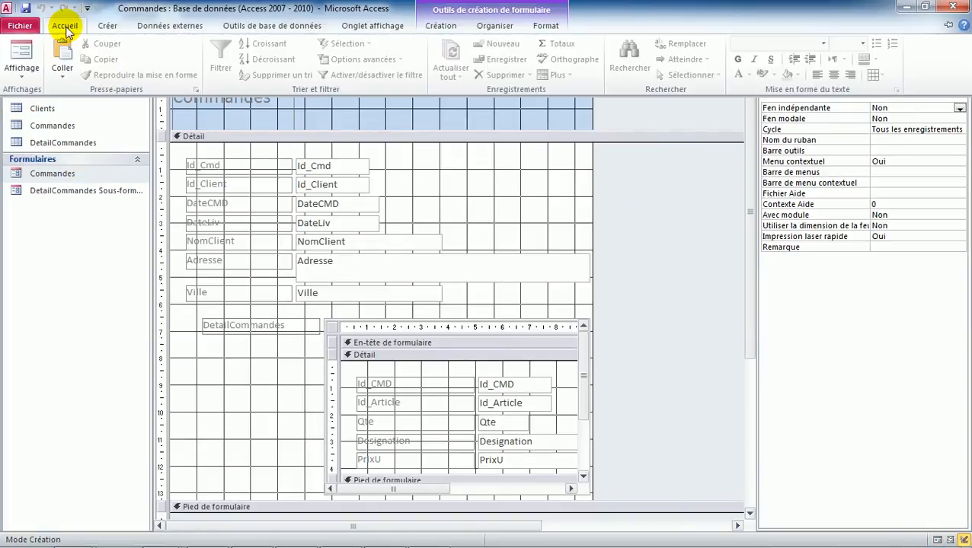
pyautogui.click(24, 82)
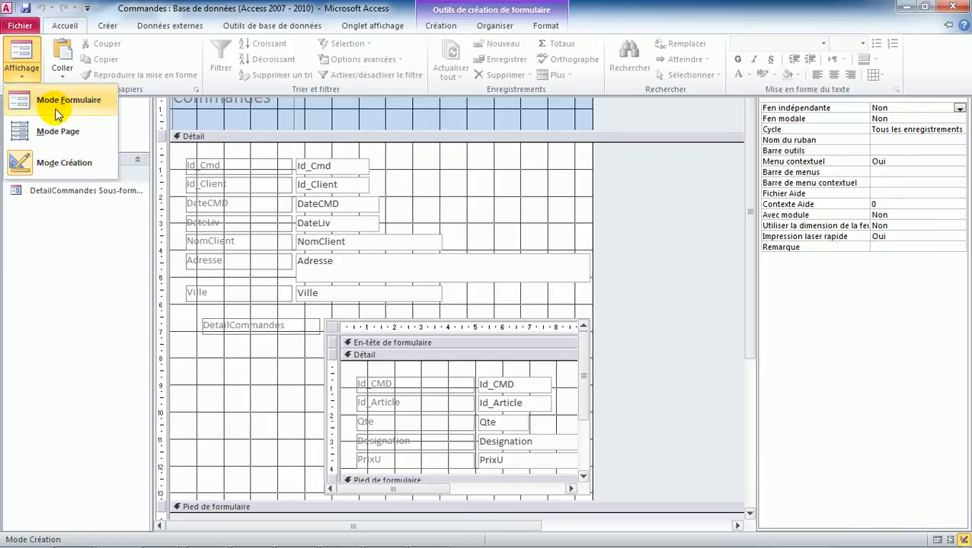
pyautogui.click(62, 164)
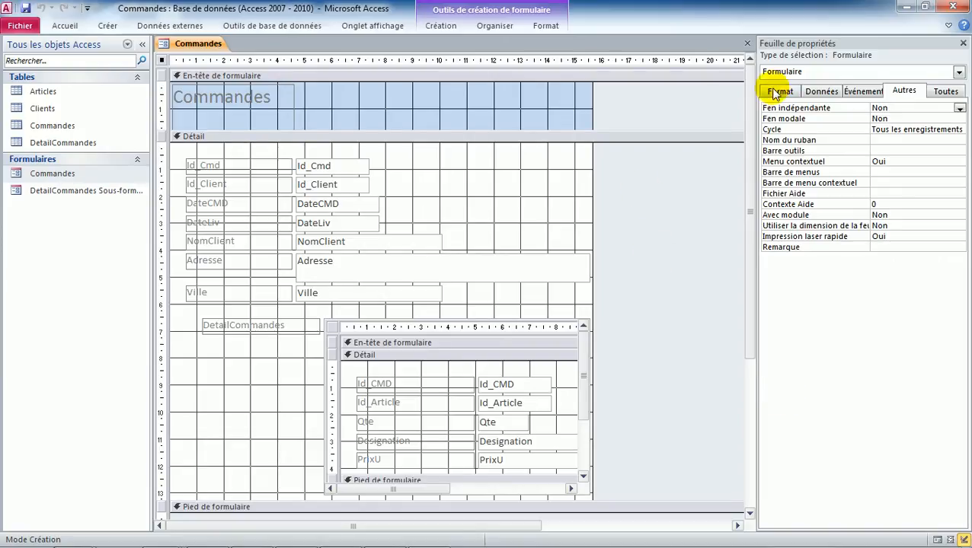
# Close the Commandes form and open the DetailCommandes Sous-formulaire form in Design view (Mode Création).
pyautogui.click(746, 43)
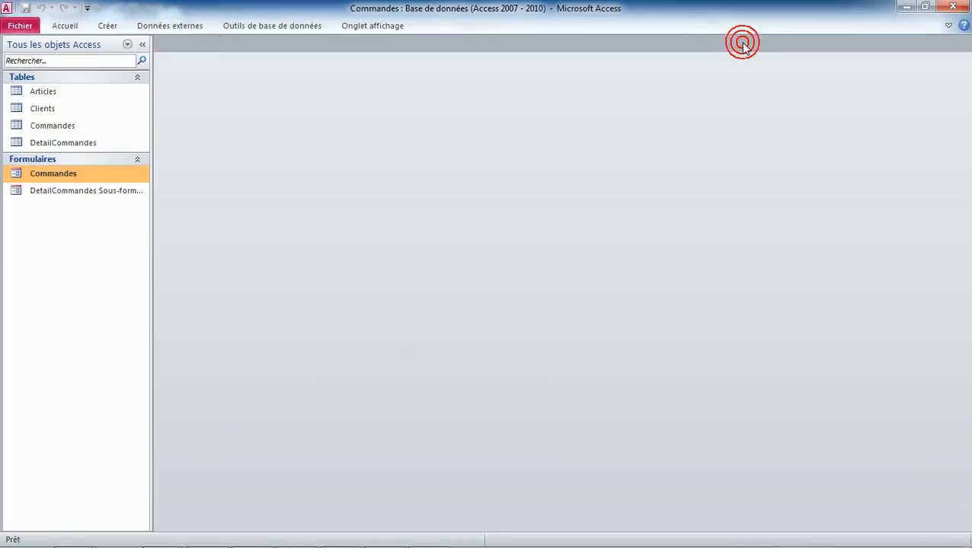
pyautogui.doubleClick(81, 195)
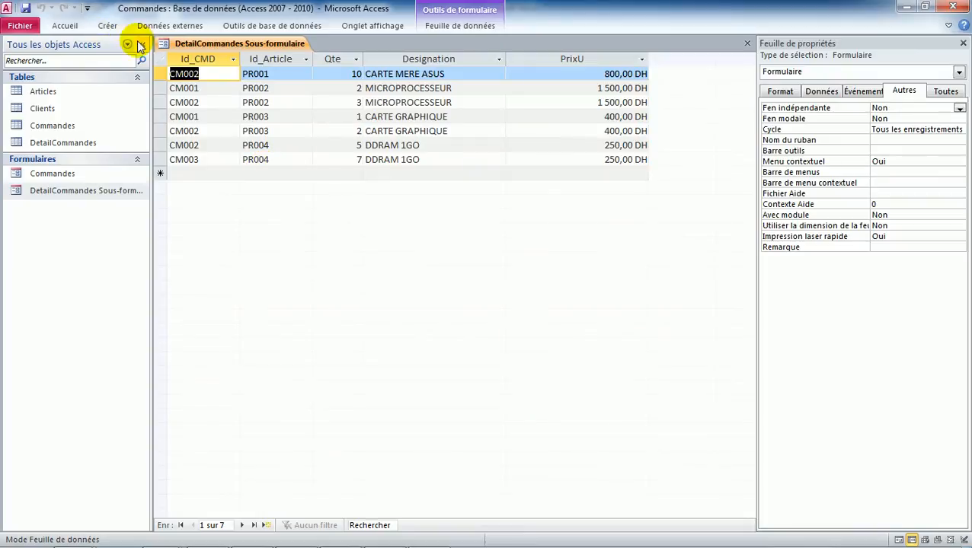
pyautogui.click(67, 26)
pyautogui.click(25, 84)
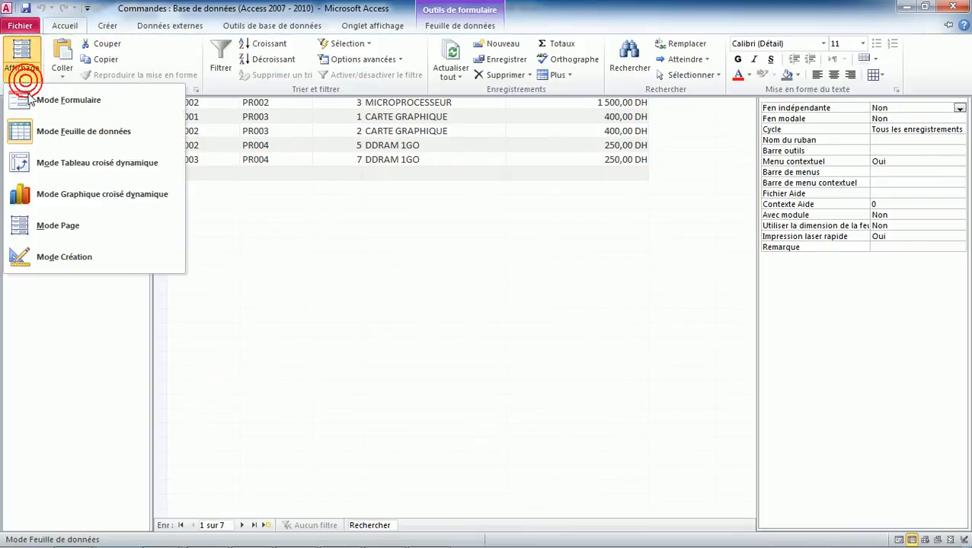
pyautogui.click(46, 253)
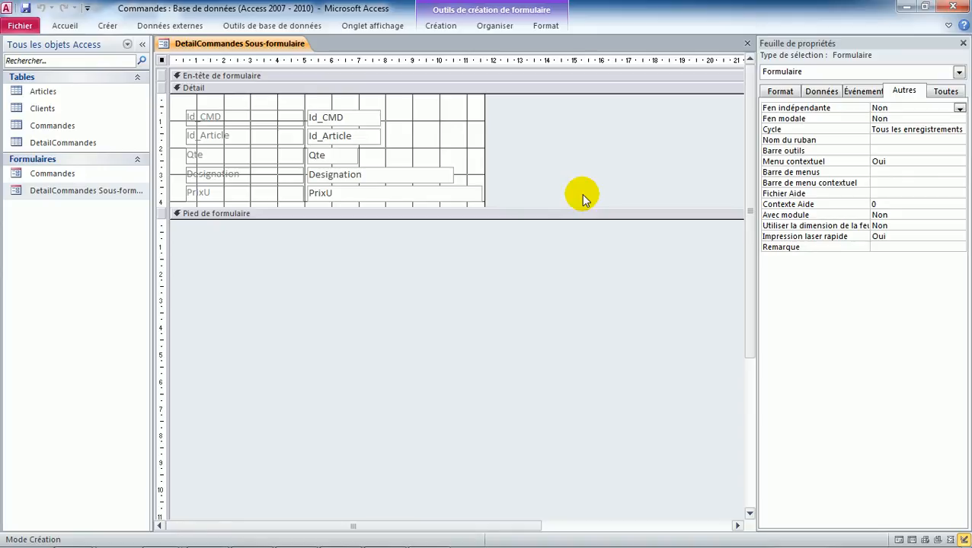
# Extend the height of the subform's Détail section to about 5 cm to make room below the PrixU field.
pyautogui.click(519, 210)
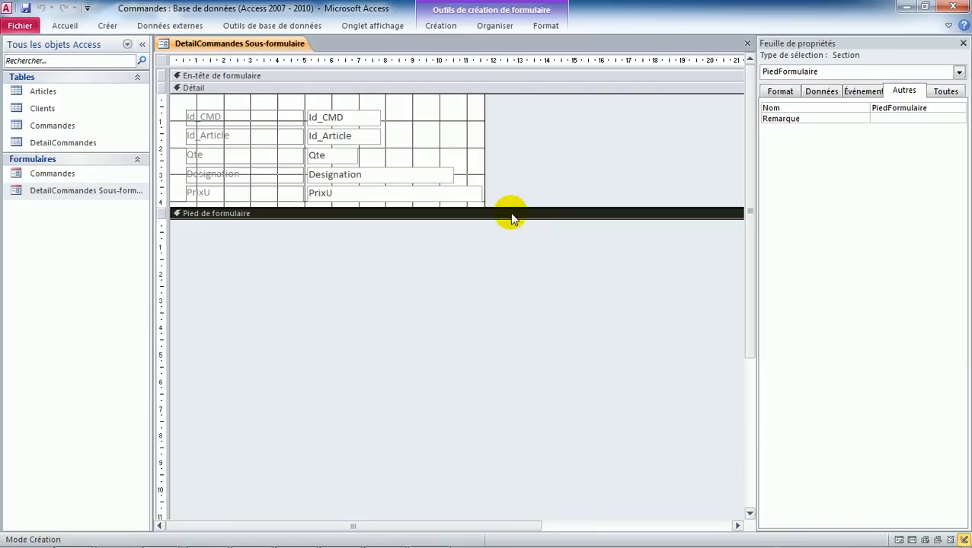
pyautogui.moveTo(510, 217); pyautogui.dragTo(509, 233)
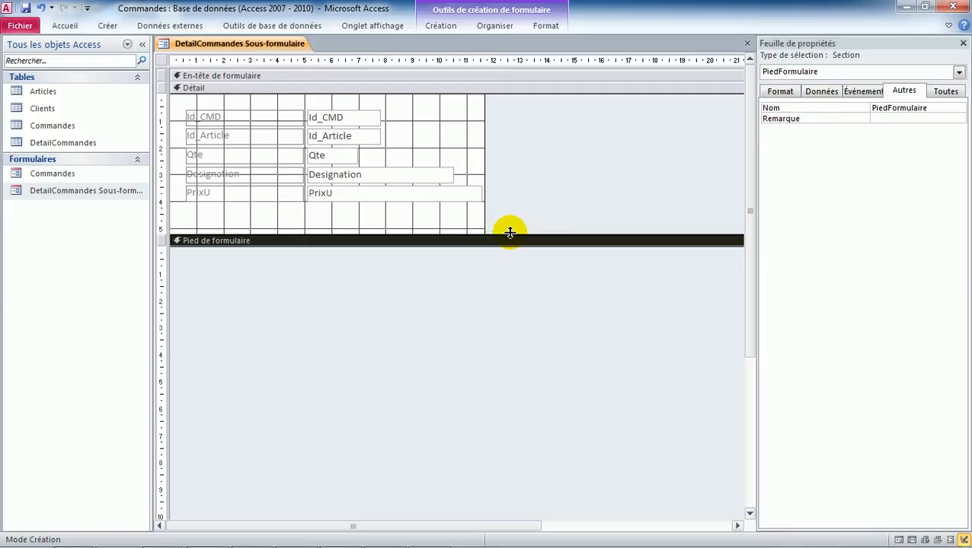
pyautogui.click(399, 200)
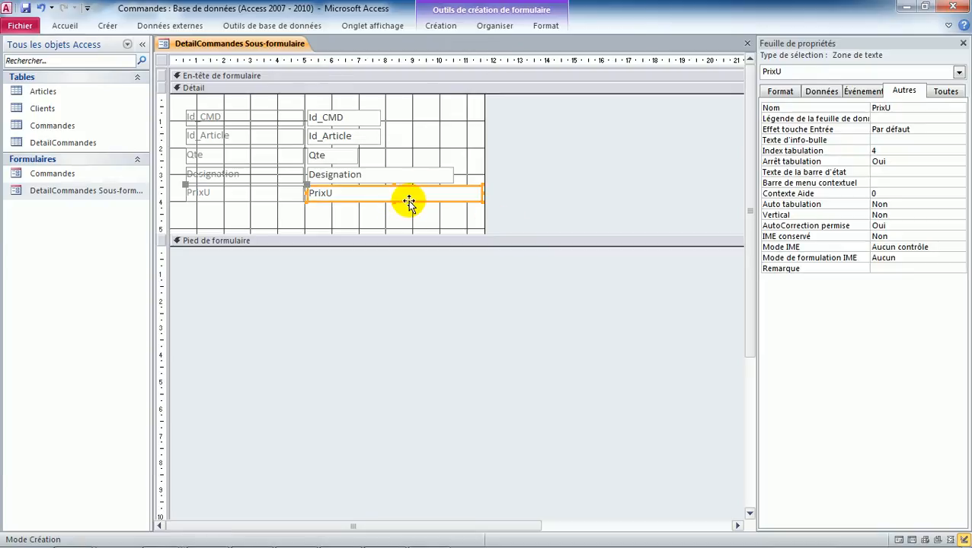
pyautogui.click(409, 210)
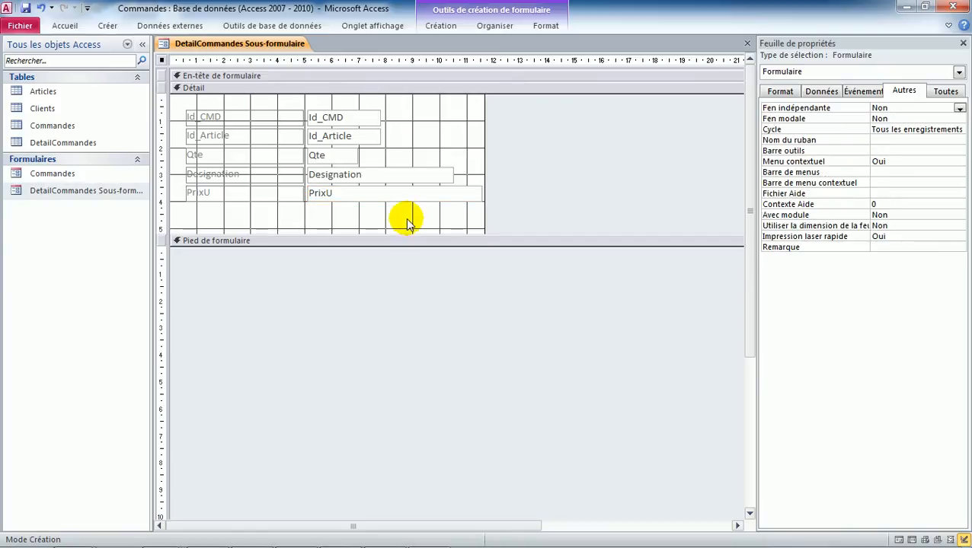
pyautogui.click(397, 199)
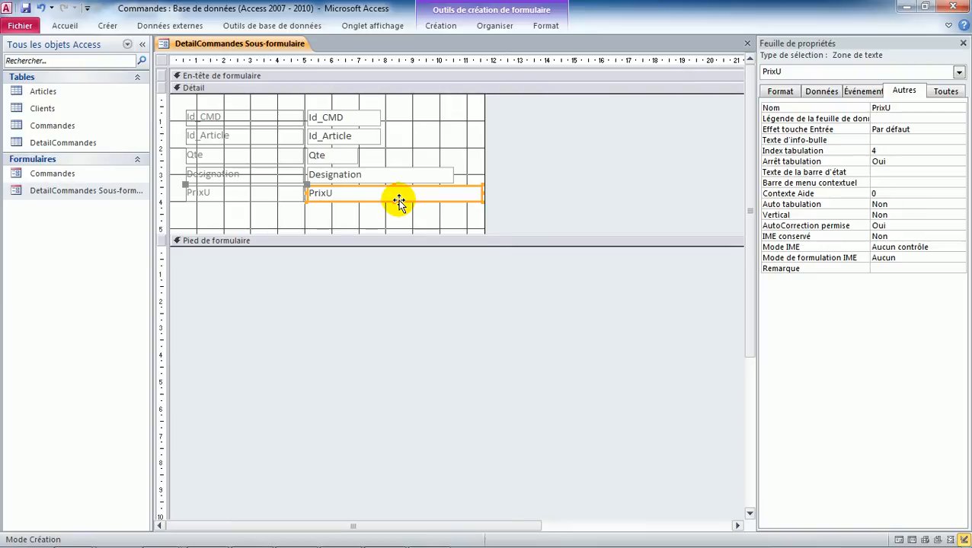
pyautogui.click(380, 221)
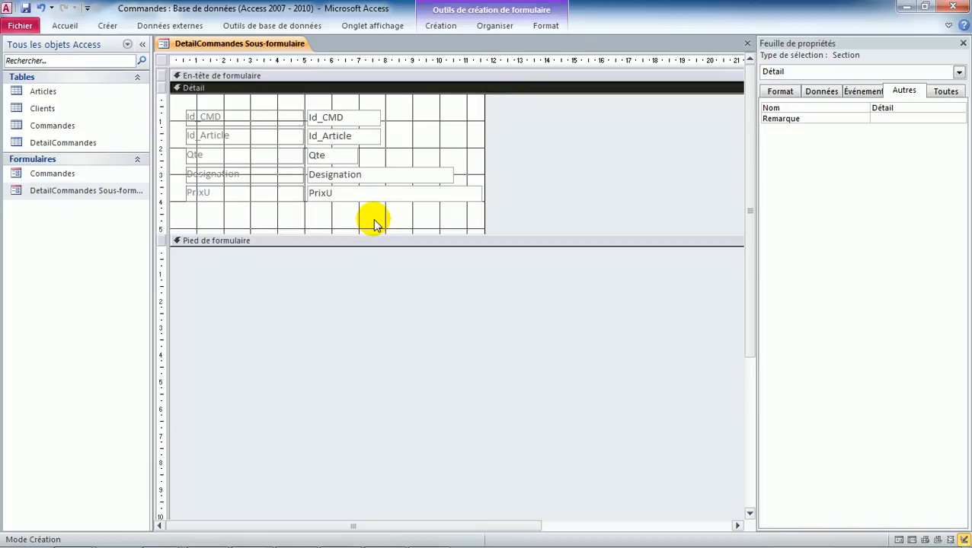
pyautogui.hotkey('ctrl', 'v')
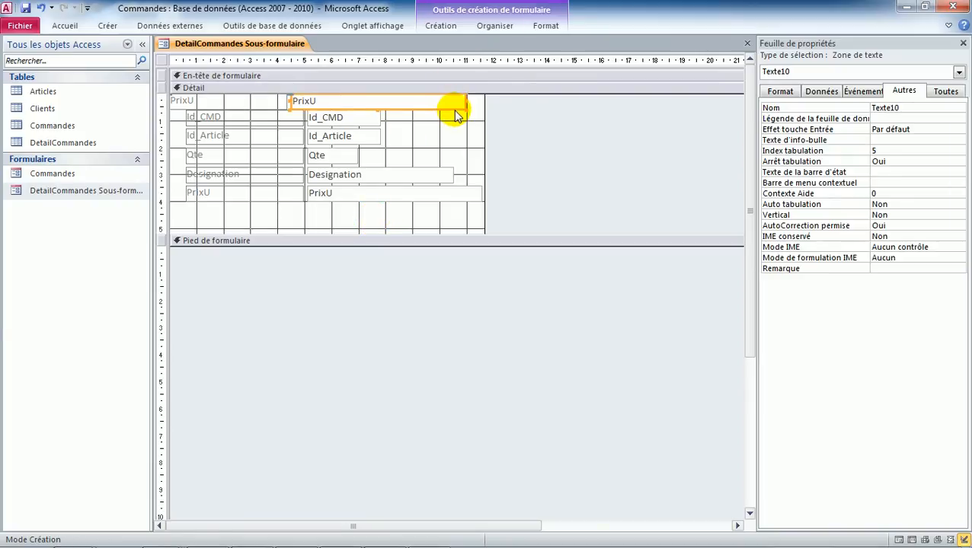
pyautogui.moveTo(454, 108); pyautogui.dragTo(465, 222)
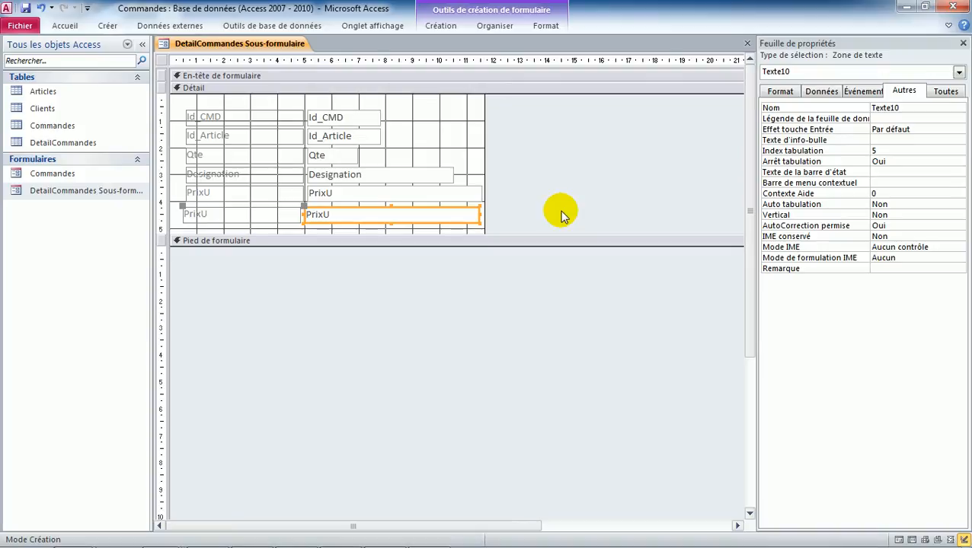
pyautogui.press('Delete')
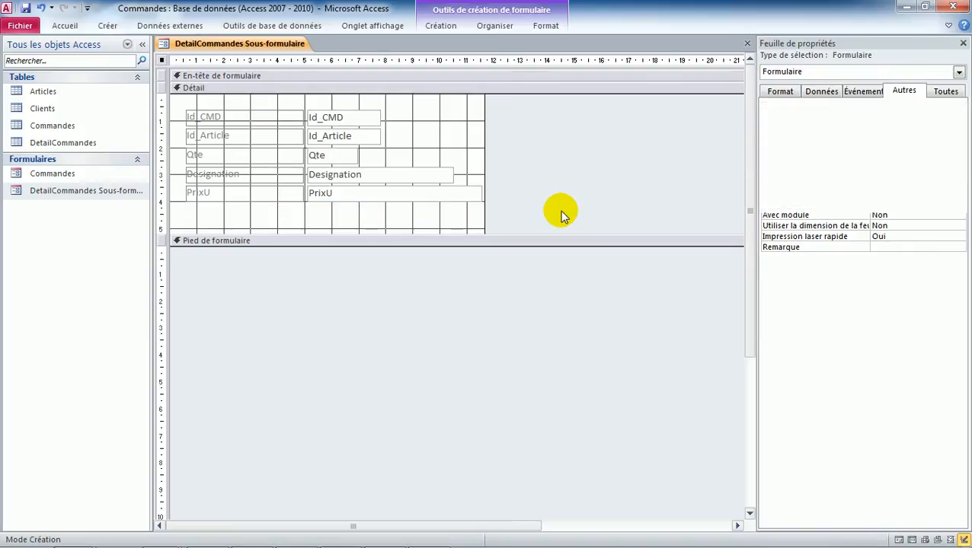
# Duplicate the PrixU text box with its label and place the copy just below the original in the Détail section.
pyautogui.click(410, 199)
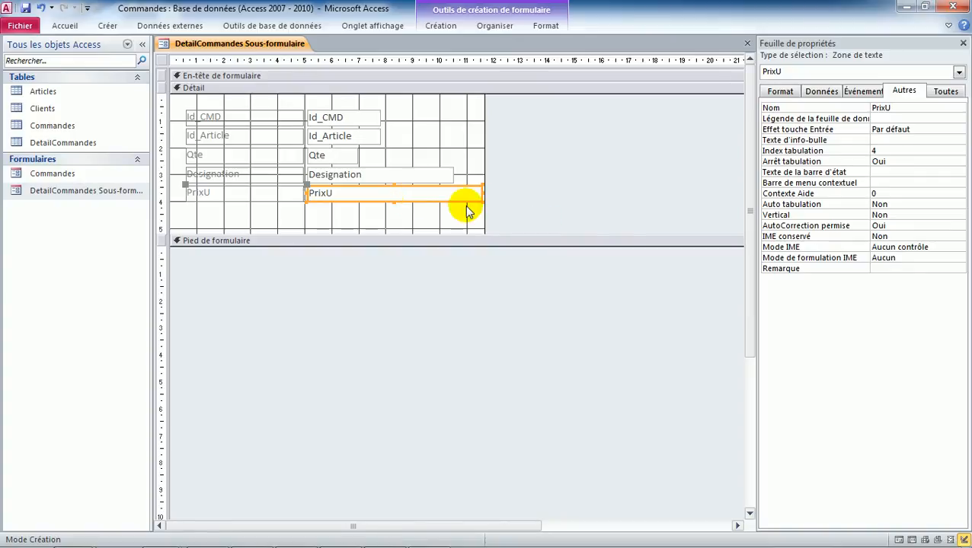
pyautogui.click(466, 166)
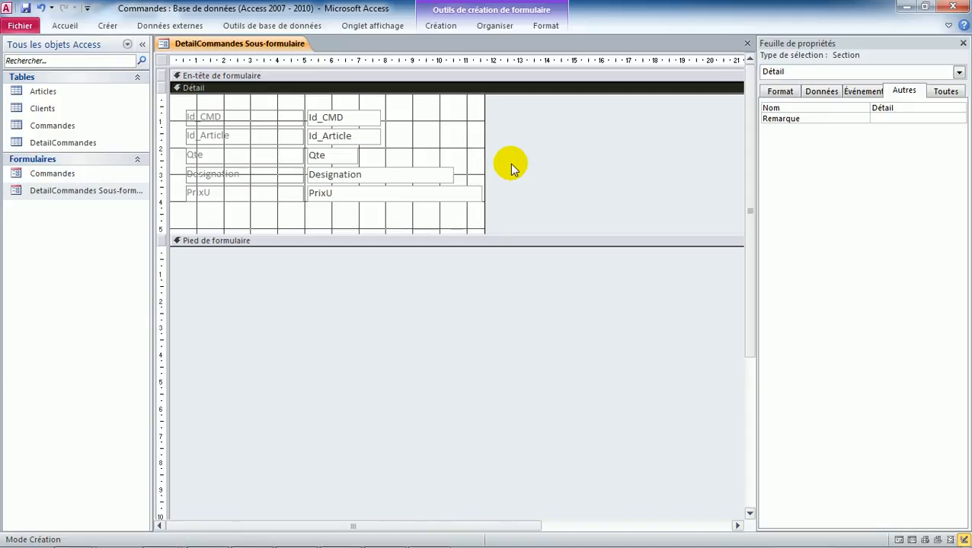
pyautogui.hotkey('ctrl', 'v')
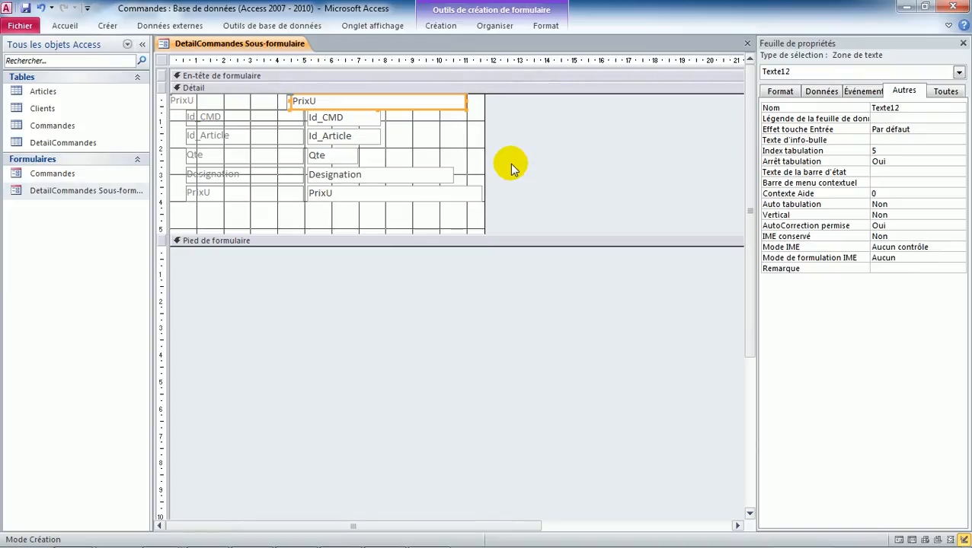
pyautogui.moveTo(451, 111); pyautogui.dragTo(464, 223)
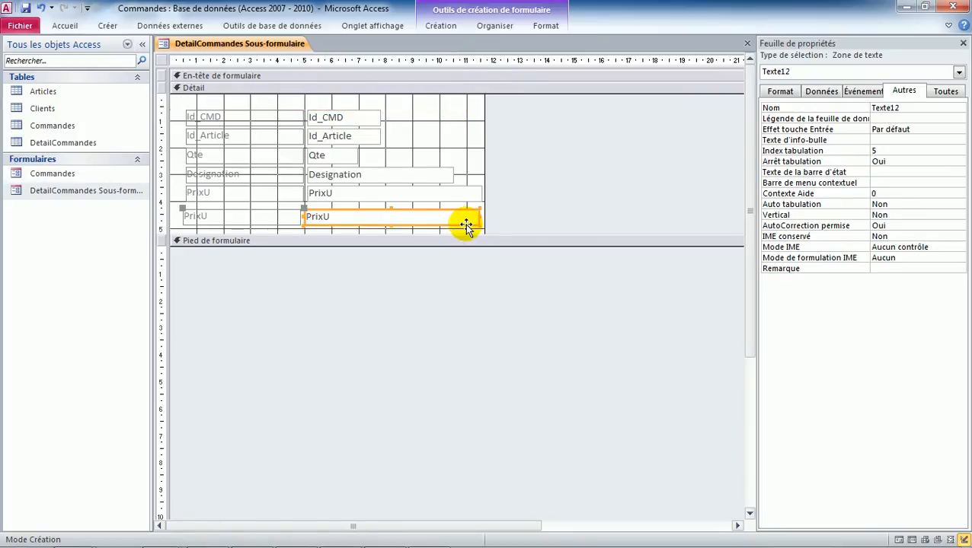
# Change the content of the duplicated text box to the expression =[PrixU]*[Qte].
pyautogui.click(343, 217)
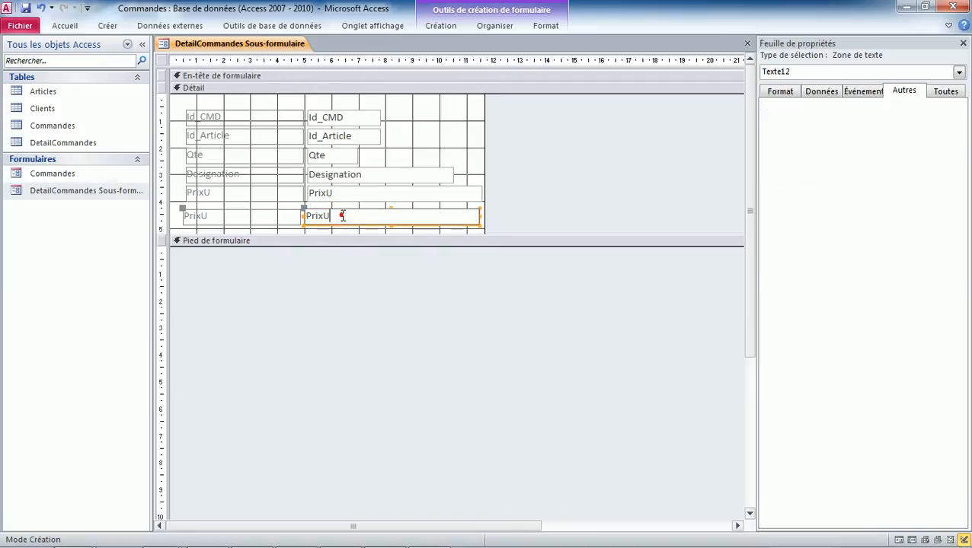
pyautogui.press('Left')
pyautogui.press('Left')
pyautogui.press('Left')
pyautogui.press('Left')
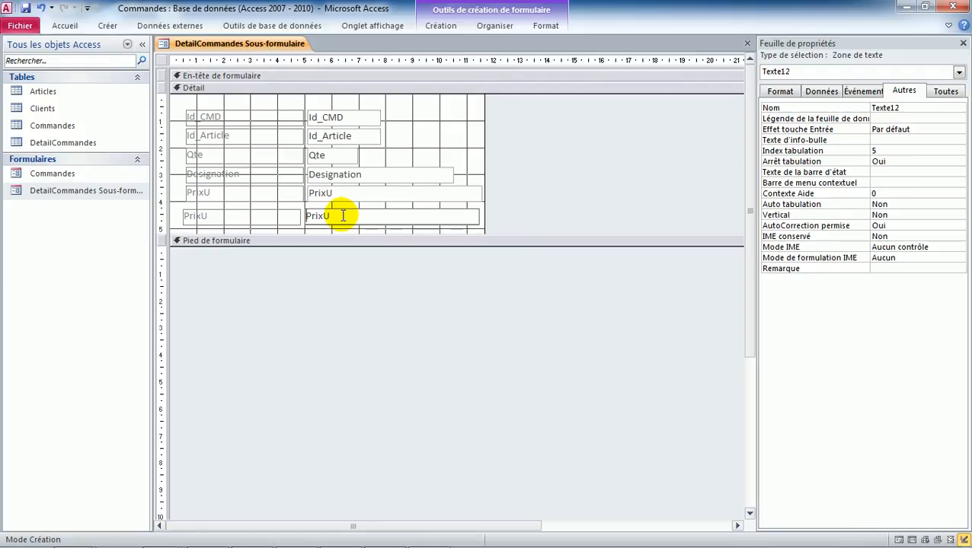
pyautogui.write('=')
pyautogui.write('[')
pyautogui.click(343, 216)
pyautogui.write(']')
pyautogui.write('*[]')
pyautogui.write('Qte')
pyautogui.click(530, 204)
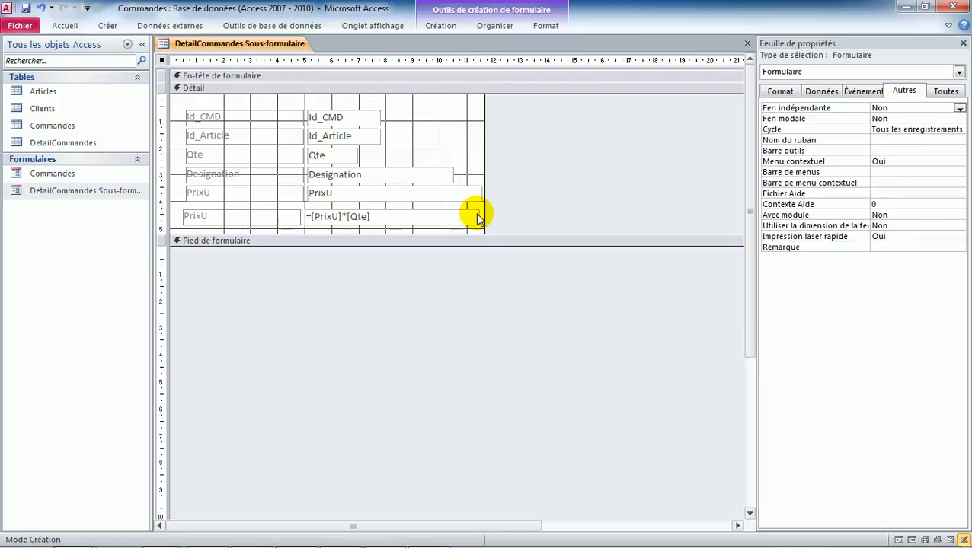
# Rename the label of the calculated text box as Prix.
pyautogui.click(215, 215)
pyautogui.click(215, 215)
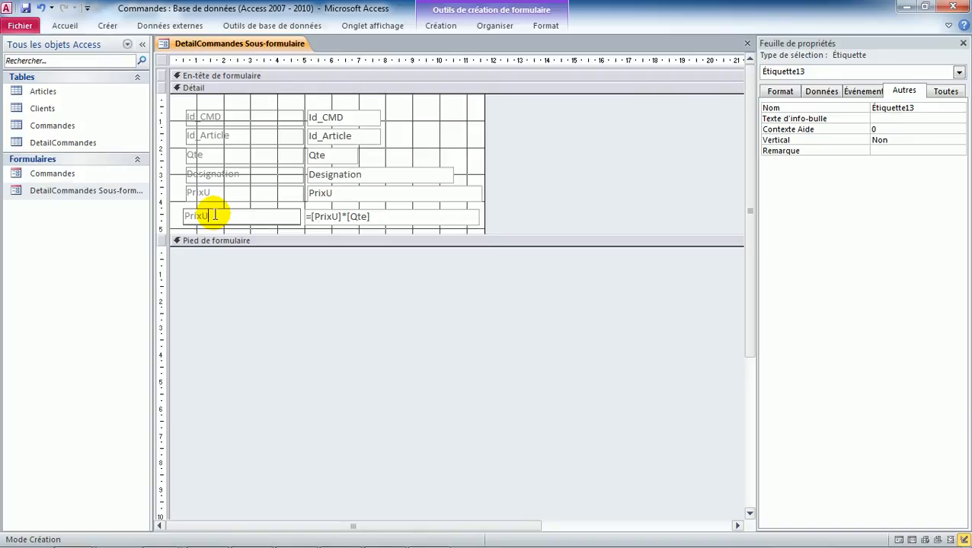
pyautogui.press('BackSpace')
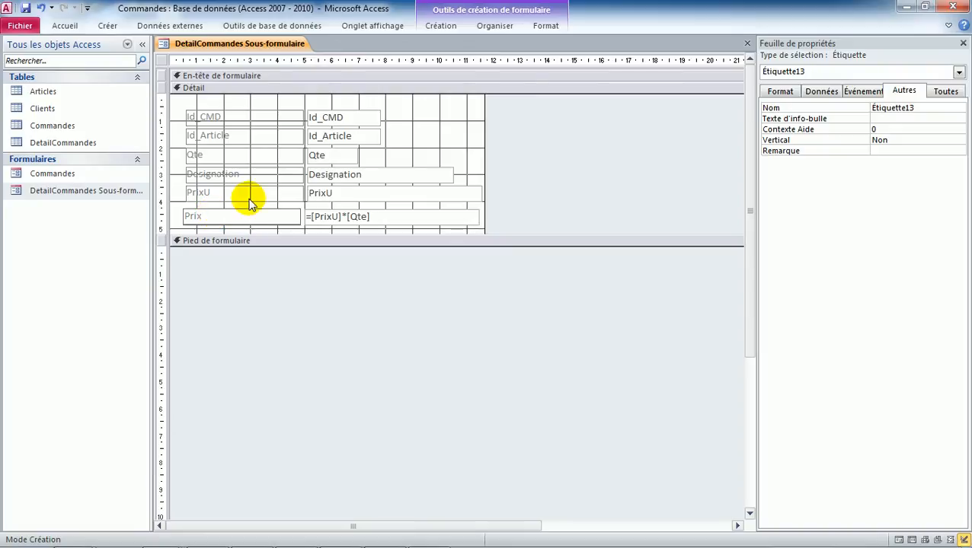
pyautogui.click(531, 181)
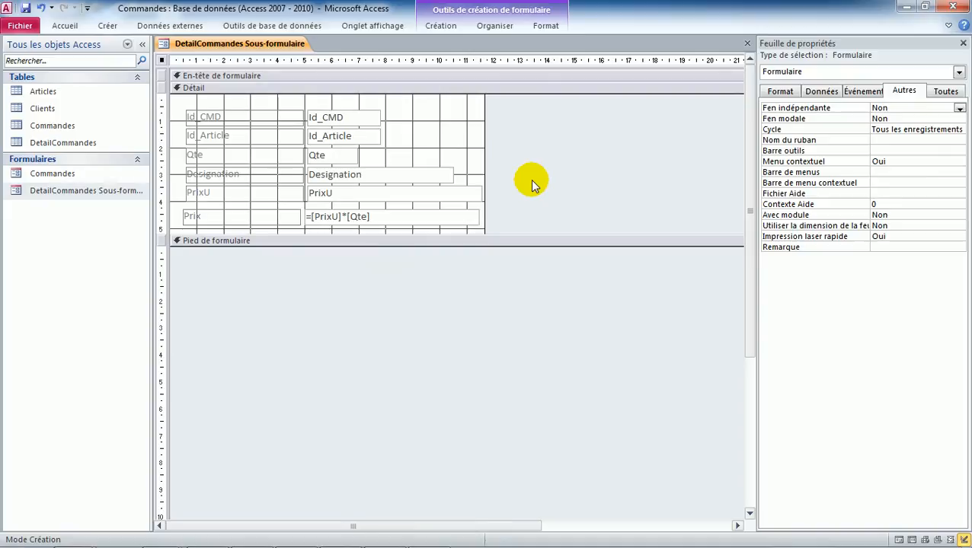
# Consult the COMMANDES model in TP1.docx in Word, and replace the subform open in Access with the Commandes form.
pyautogui.hotkey('alt', 'Tab')
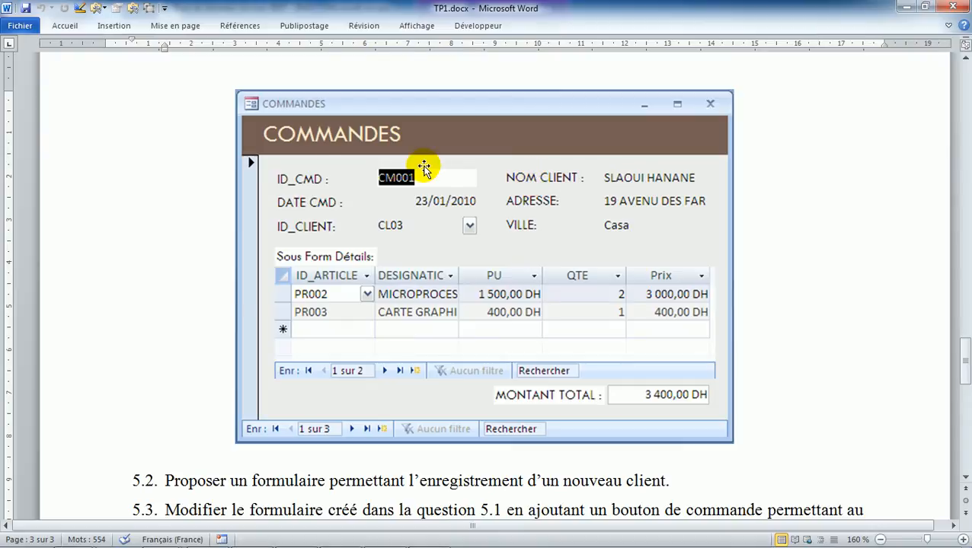
pyautogui.hotkey('alt', 'Tab')
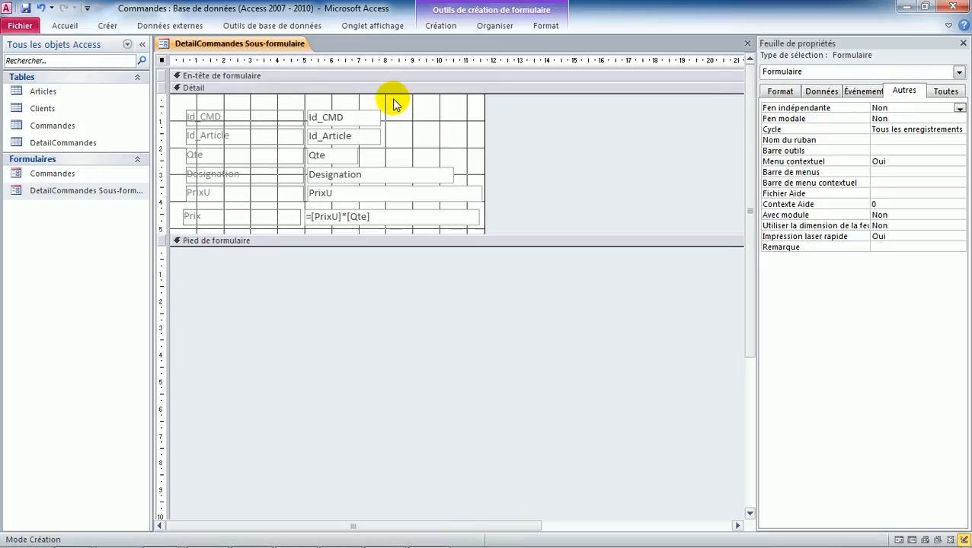
pyautogui.click(749, 44)
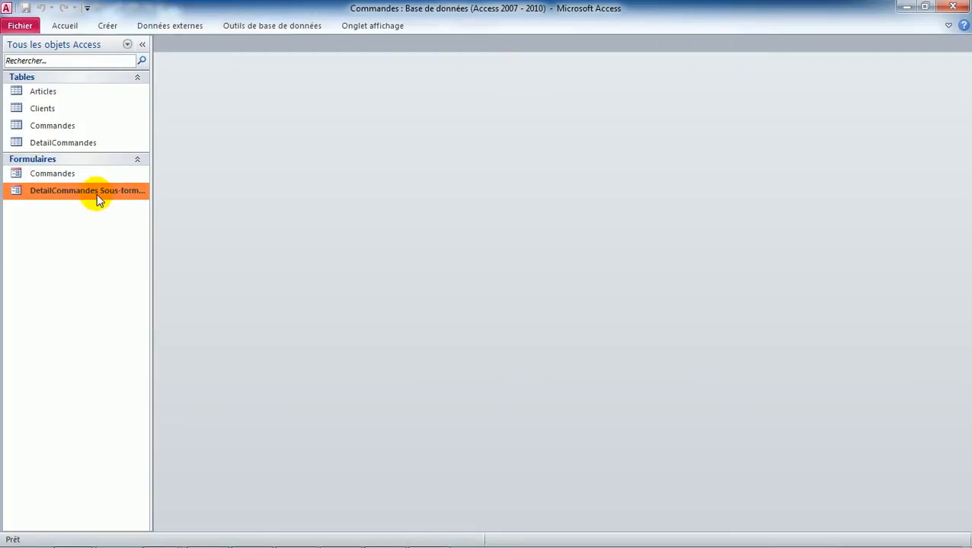
pyautogui.doubleClick(47, 174)
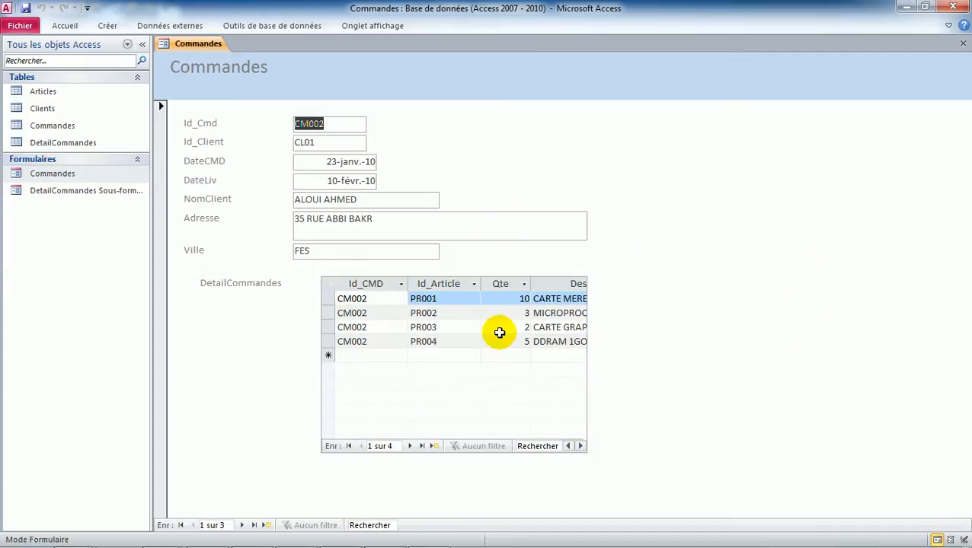
pyautogui.click(527, 393)
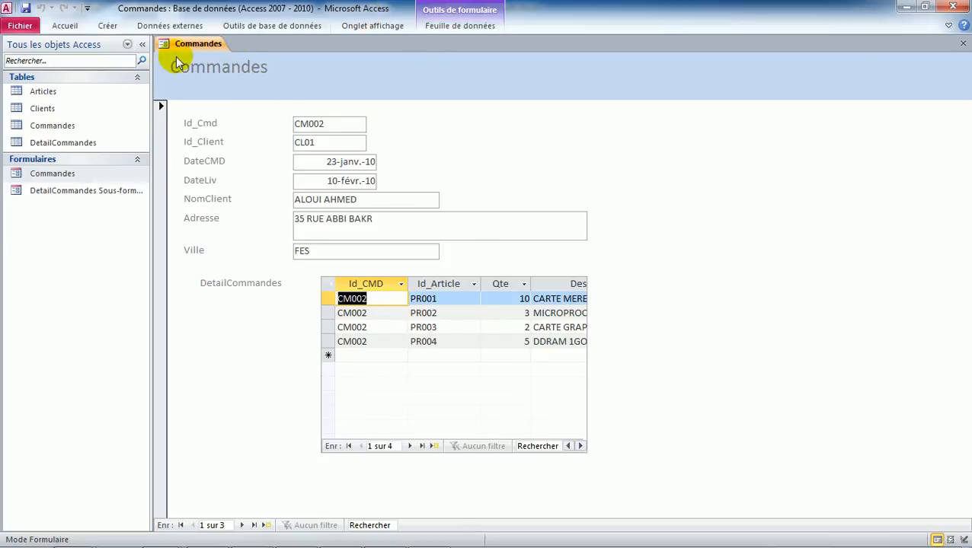
# In Design view (Mode Création) of the Commandes form, widen the DetailCommandes subform control to span from about 3 cm to 16 cm.
pyautogui.click(72, 26)
pyautogui.click(21, 82)
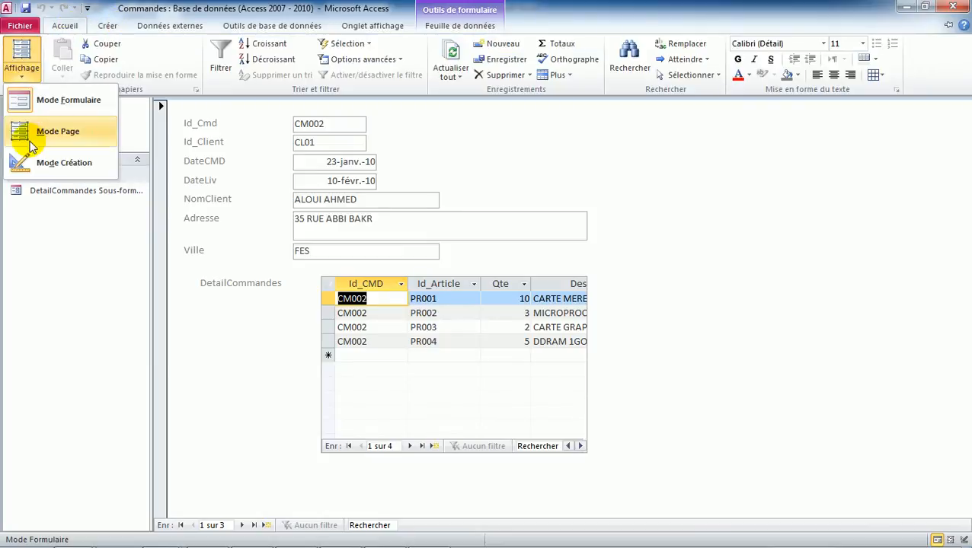
pyautogui.click(26, 162)
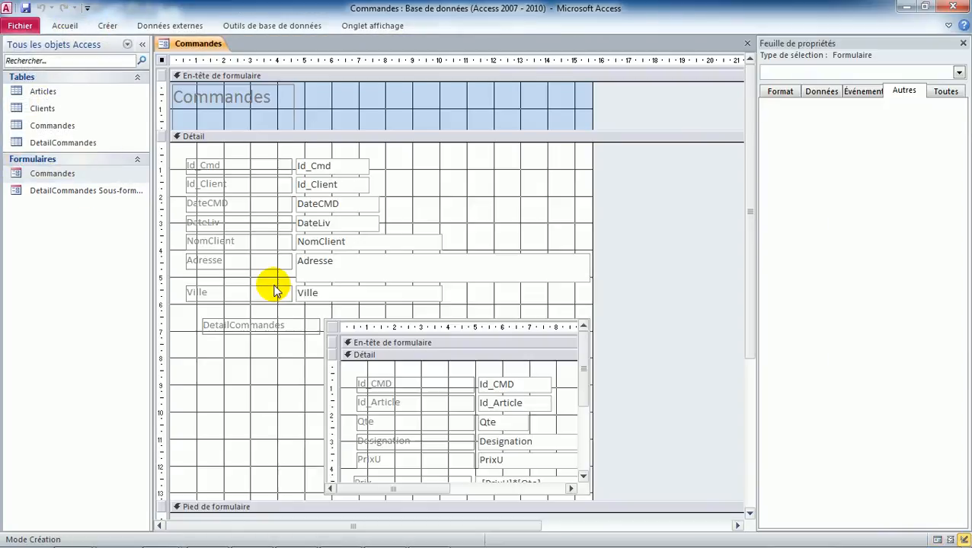
pyautogui.click(559, 324)
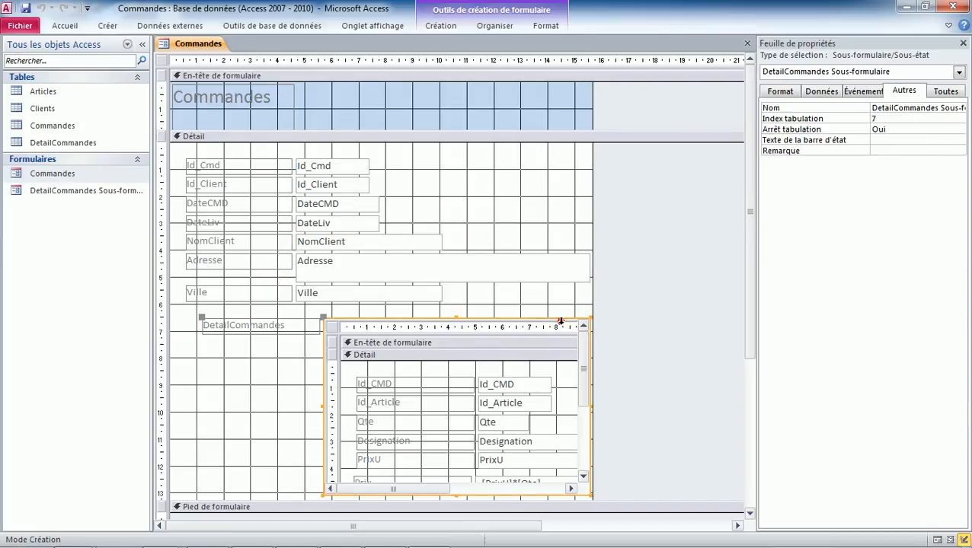
pyautogui.moveTo(320, 404); pyautogui.dragTo(248, 402)
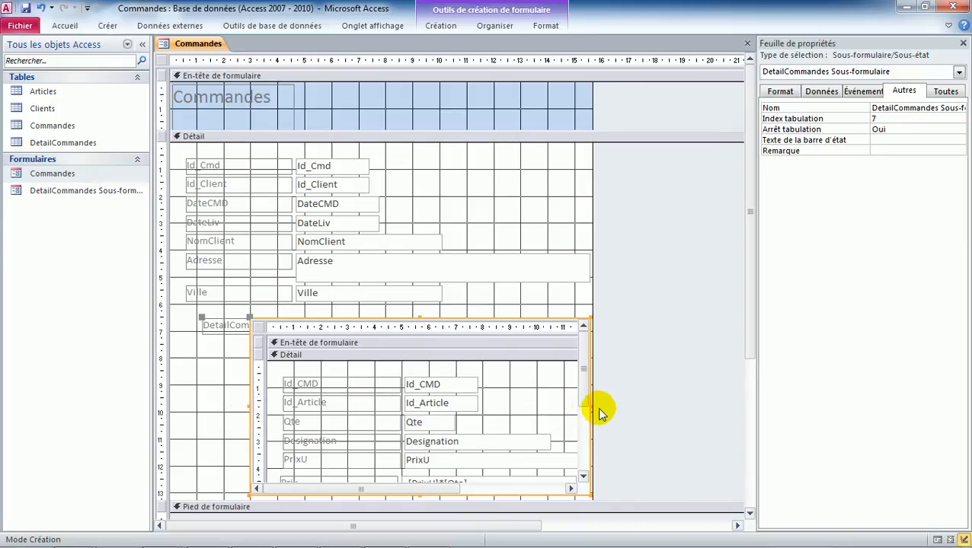
pyautogui.moveTo(590, 413); pyautogui.dragTo(611, 408)
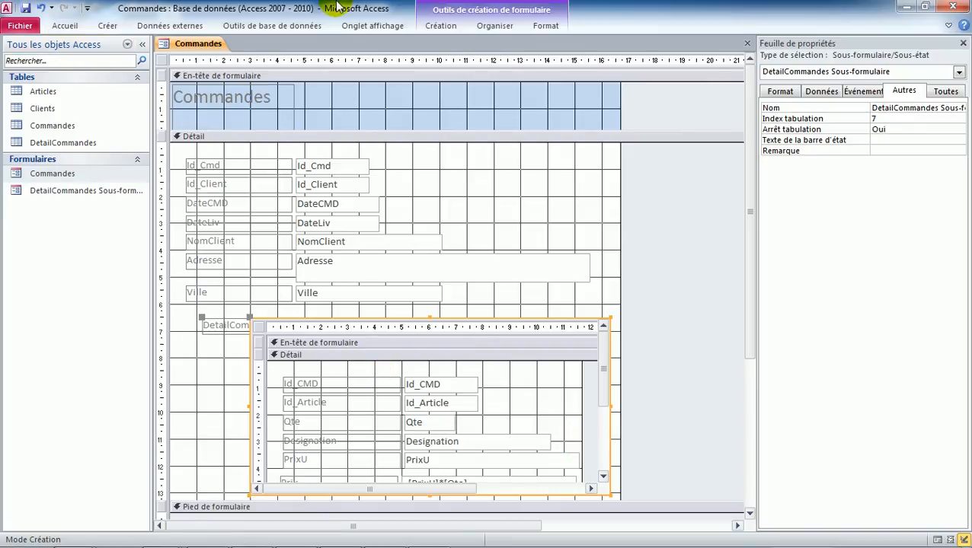
# Check the widened subform in Layout view (Mode Page) and return the Commandes form to Design view (Mode Création).
pyautogui.click(947, 25)
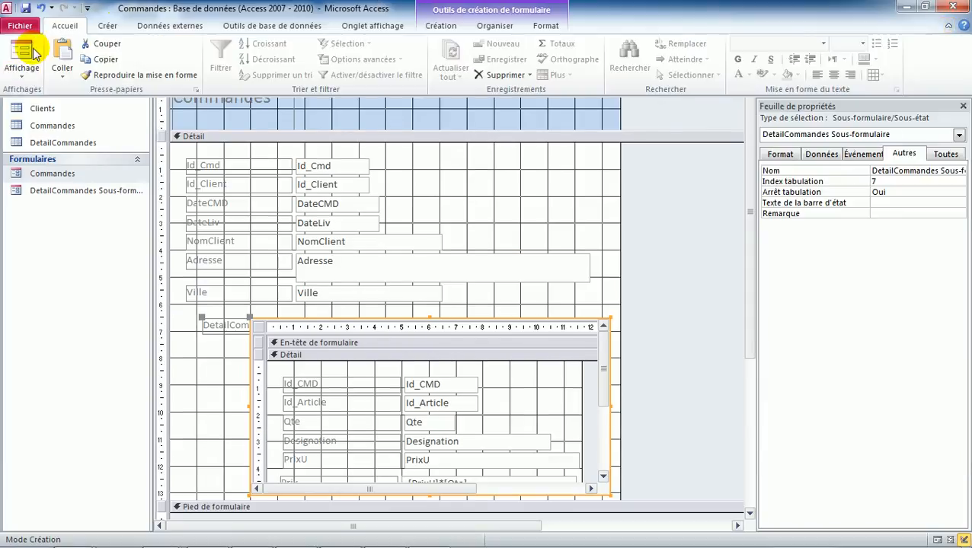
pyautogui.click(22, 66)
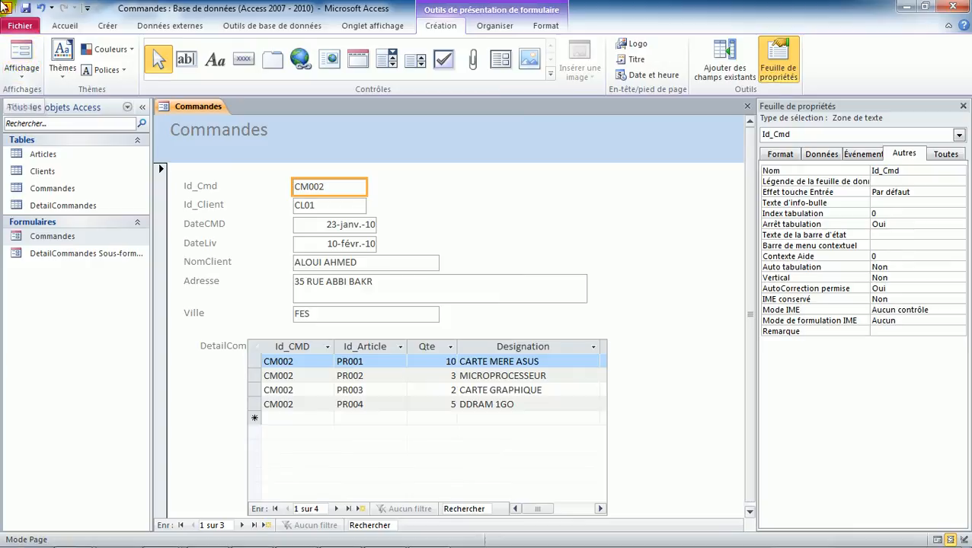
pyautogui.click(19, 79)
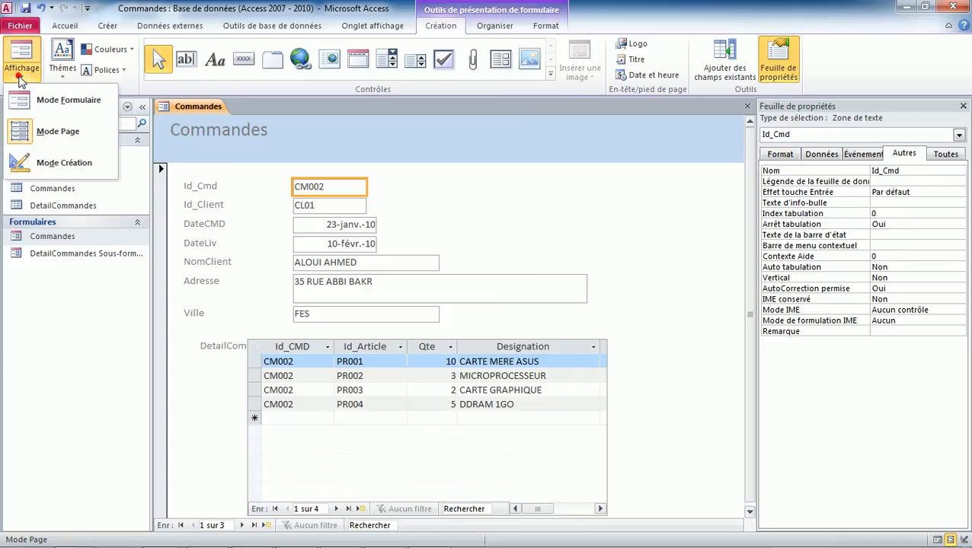
pyautogui.click(20, 160)
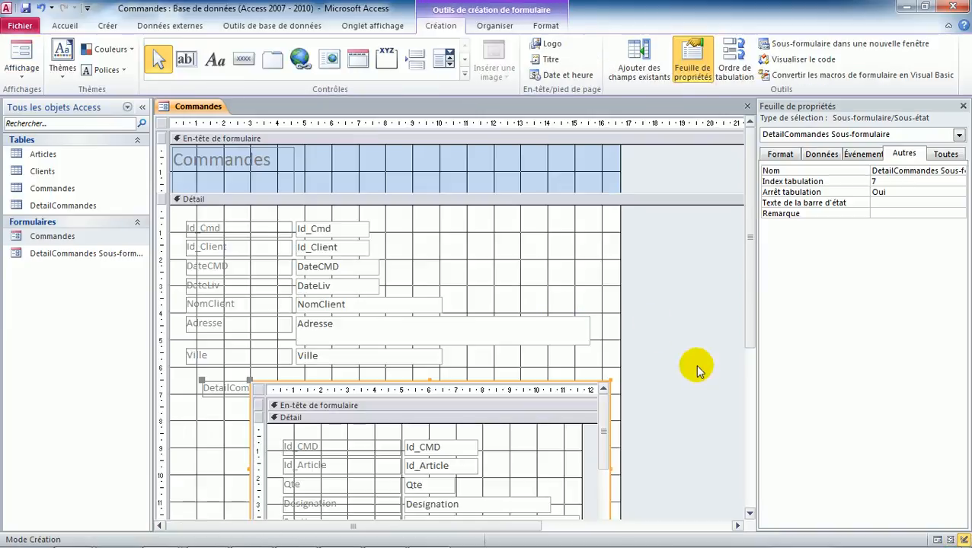
# Widen the Commandes form and extend the subform control's right edge to about 20.5 cm, and show the result in Form view (Mode Formulaire).
pyautogui.moveTo(619, 347); pyautogui.dragTo(707, 343)
pyautogui.moveTo(609, 466); pyautogui.dragTo(727, 466)
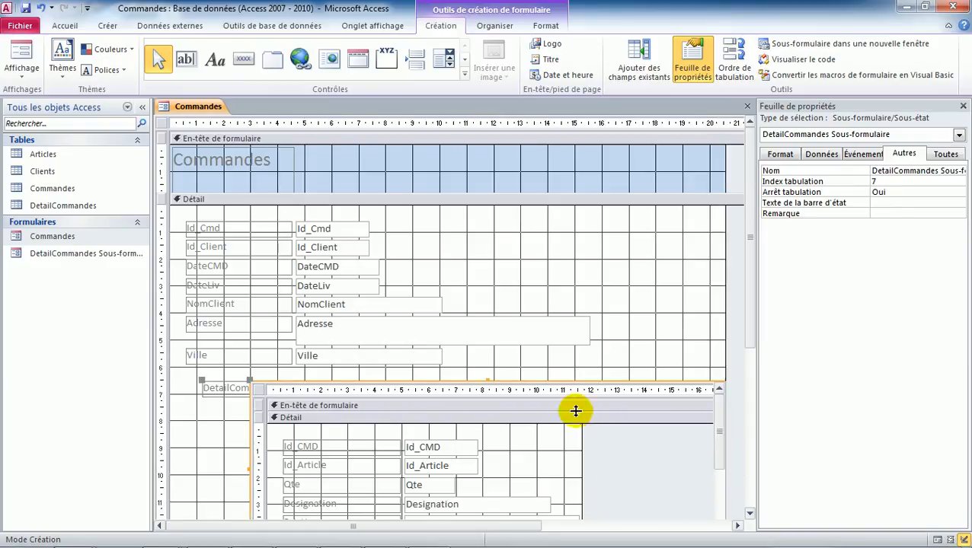
pyautogui.click(23, 53)
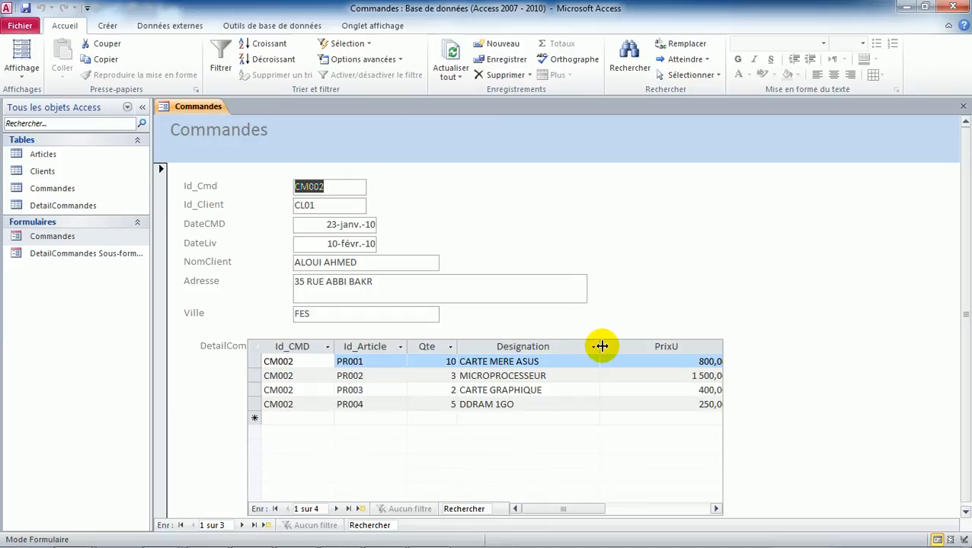
# Fit the Designation and PrixU columns of the DetailCommandes subform to their contents, and close the Commandes form saving both forms' changes.
pyautogui.doubleClick(600, 347)
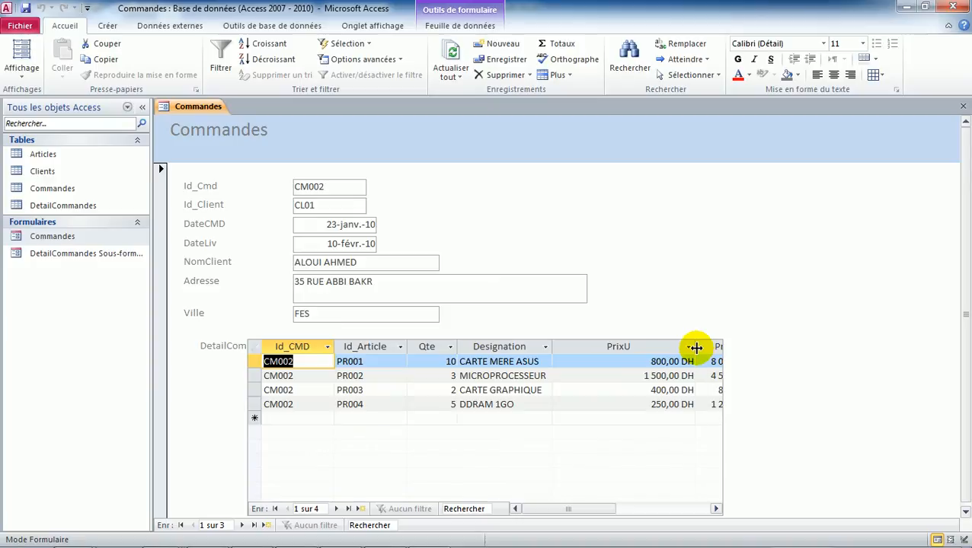
pyautogui.doubleClick(697, 347)
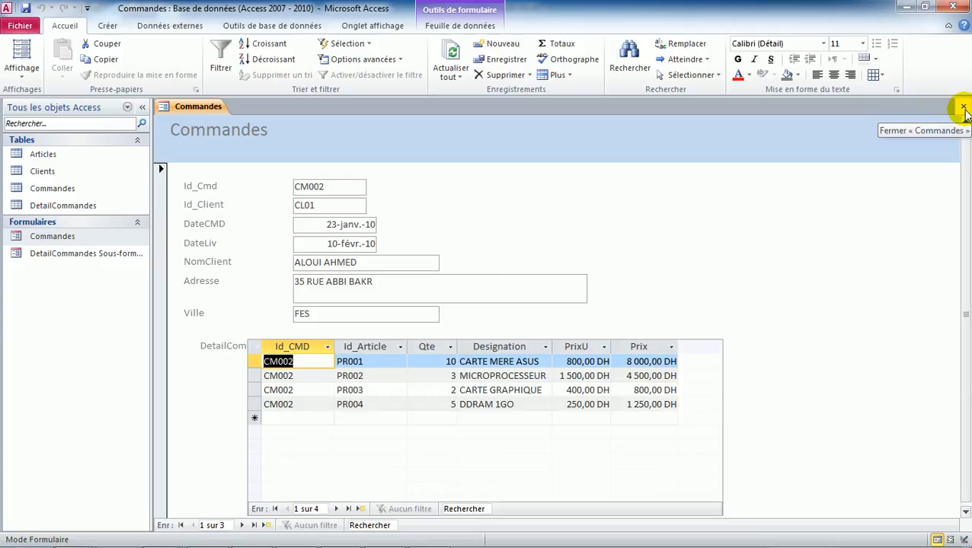
pyautogui.click(964, 110)
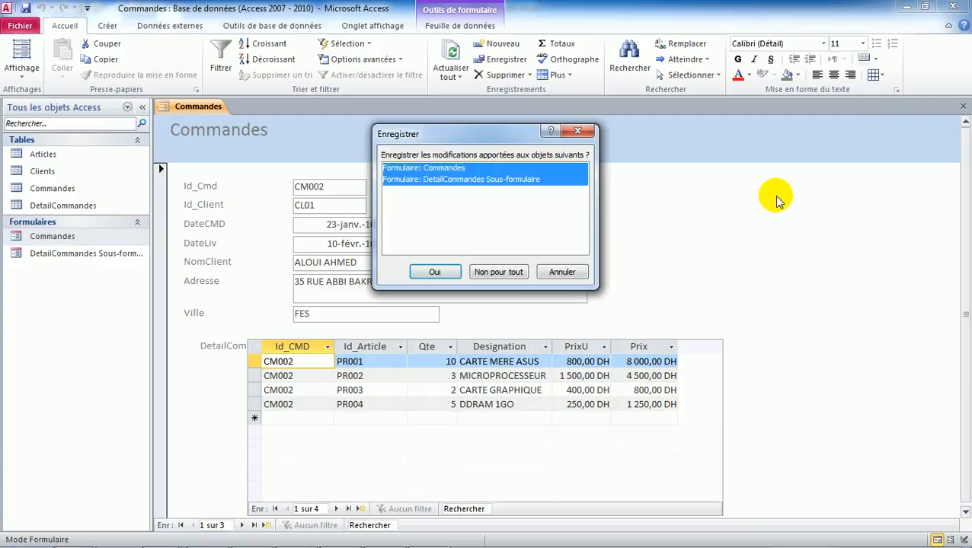
pyautogui.click(434, 272)
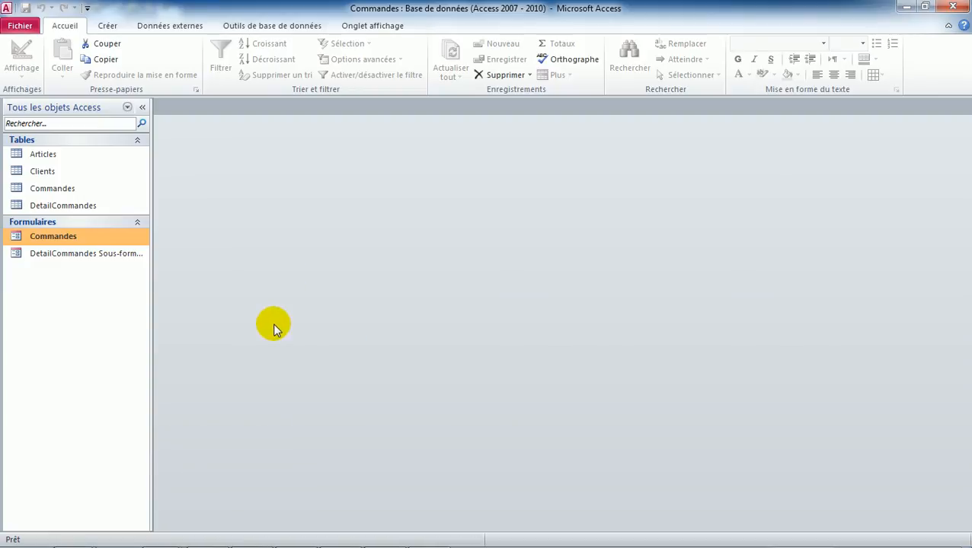
# Start creating a new form with the form wizard (Assistant Formulaire).
pyautogui.click(109, 30)
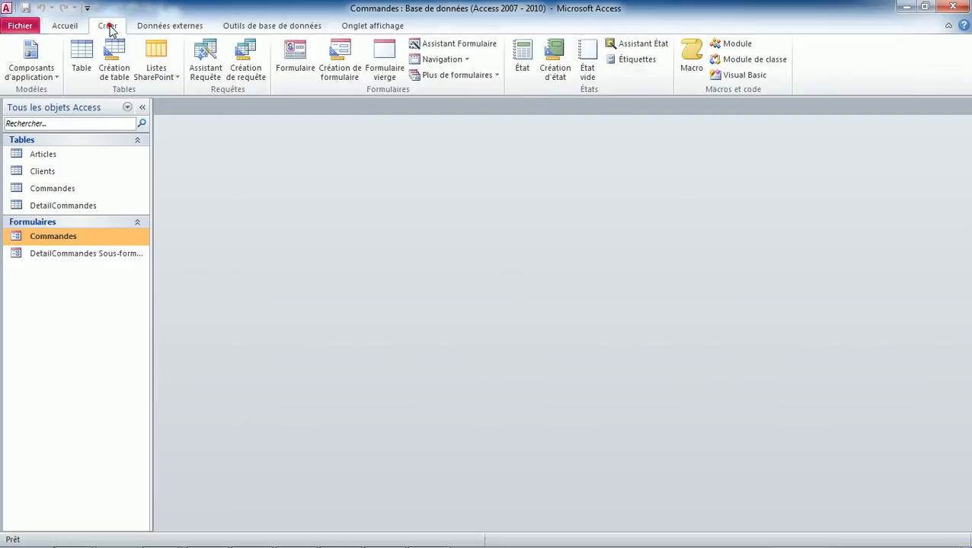
pyautogui.click(467, 47)
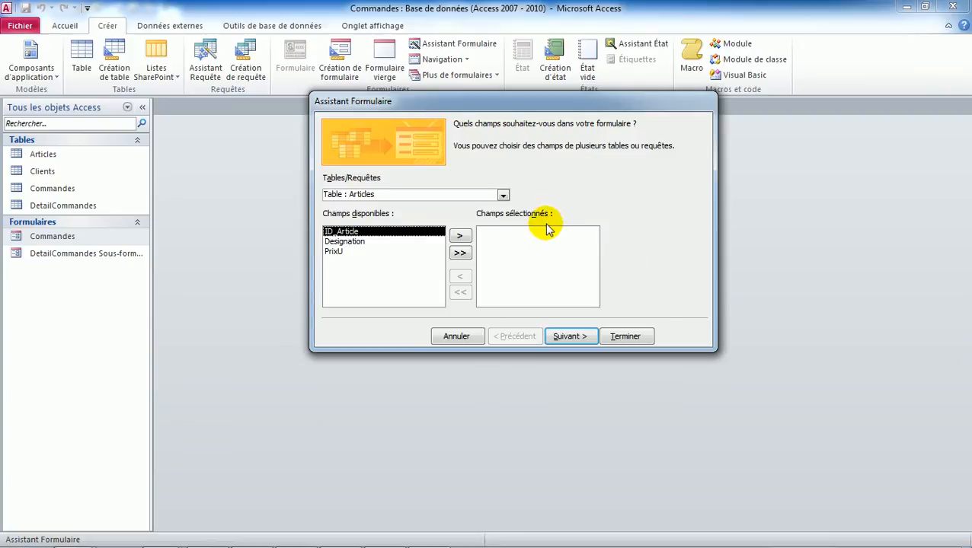
pyautogui.click(502, 196)
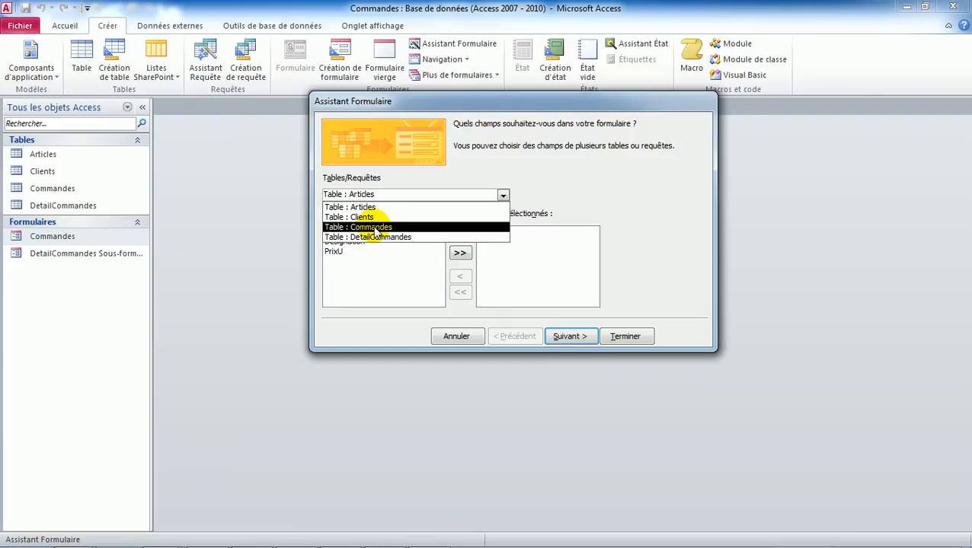
pyautogui.click(375, 227)
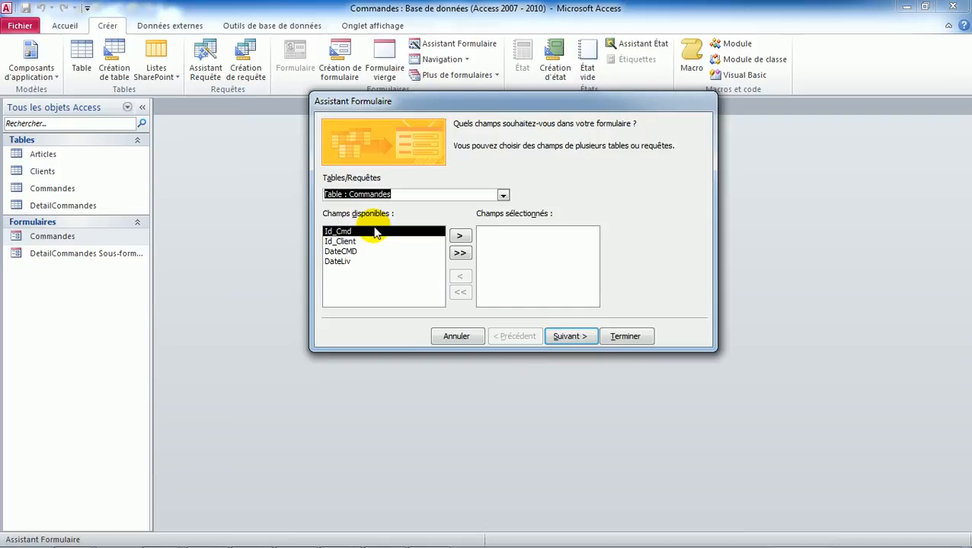
pyautogui.click(459, 253)
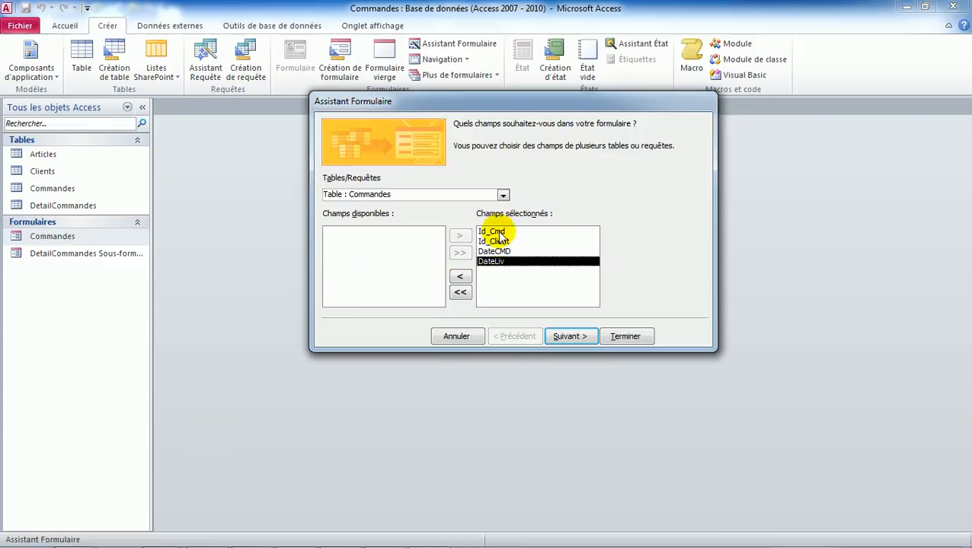
pyautogui.click(503, 195)
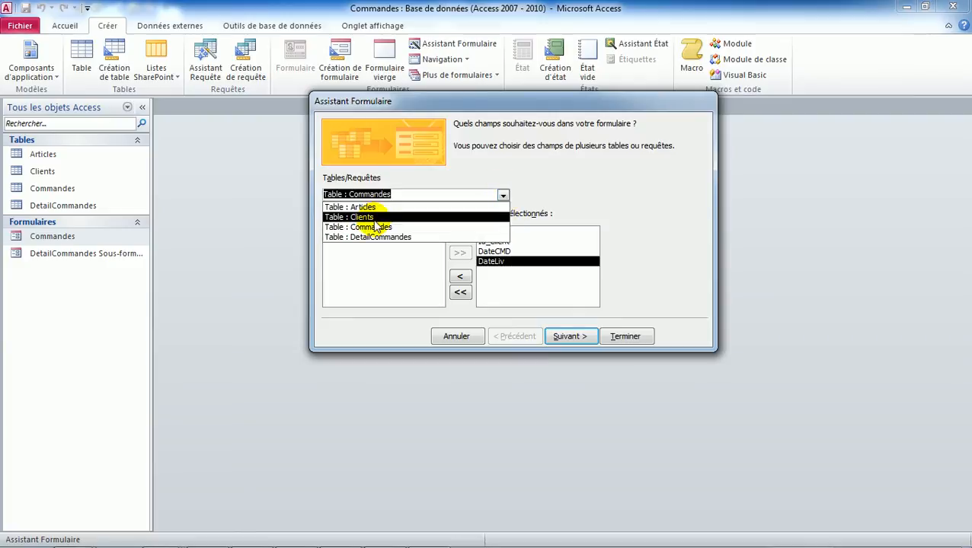
pyautogui.click(373, 218)
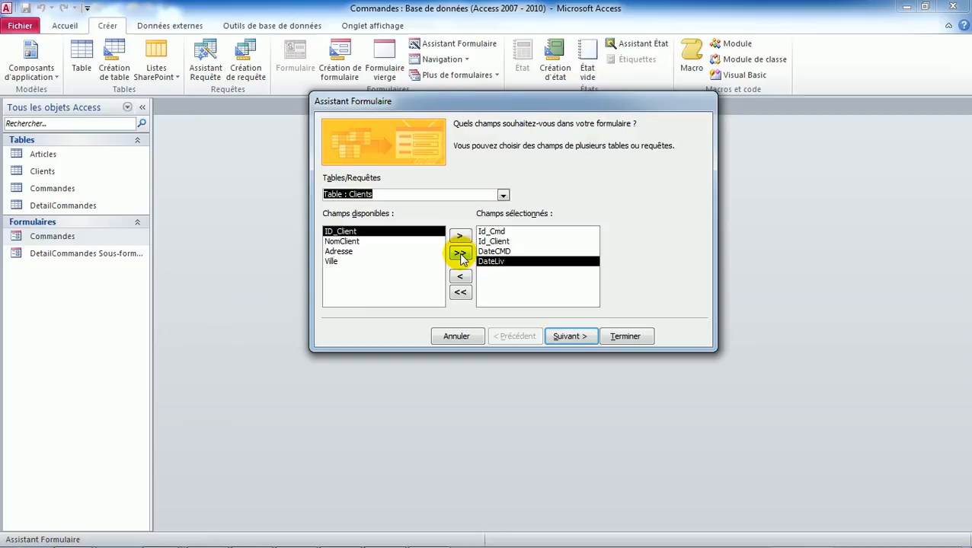
pyautogui.click(460, 254)
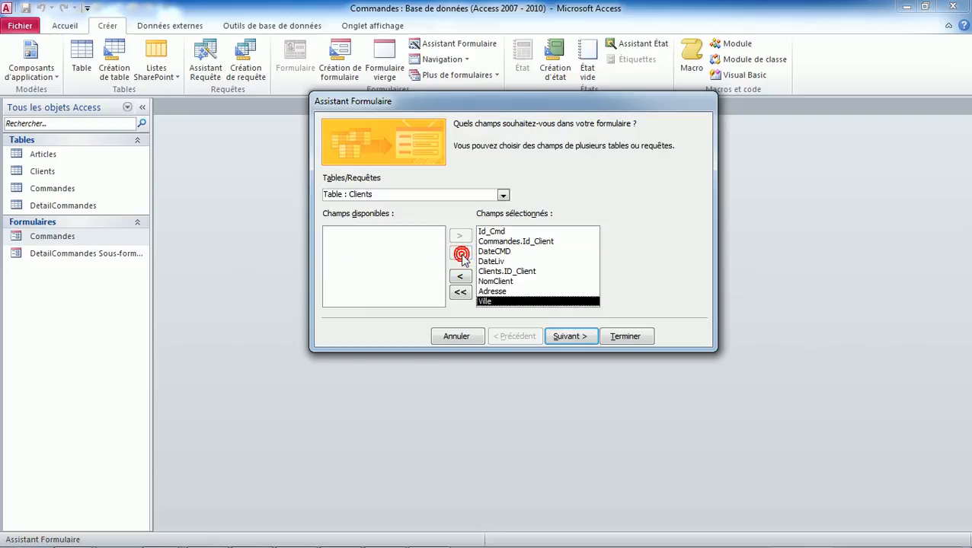
pyautogui.click(527, 272)
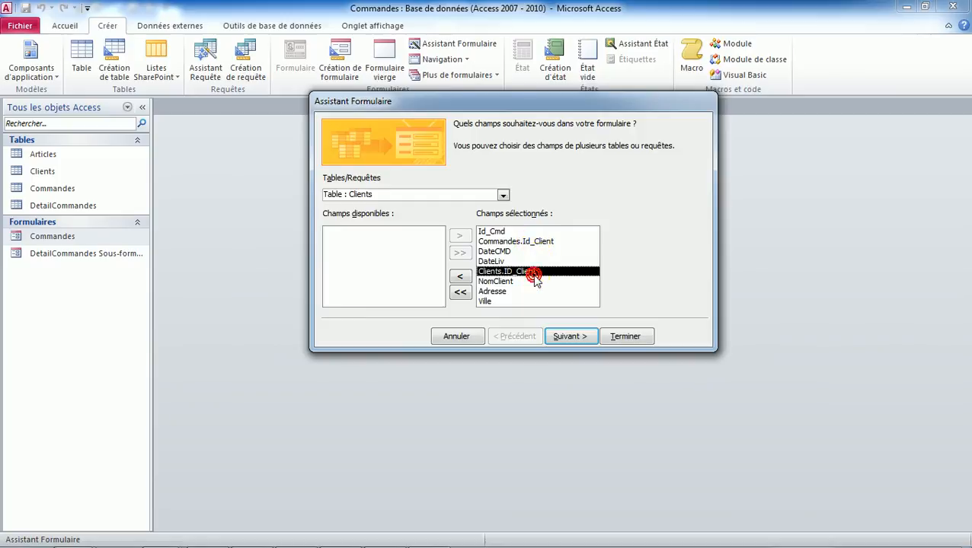
pyautogui.click(459, 293)
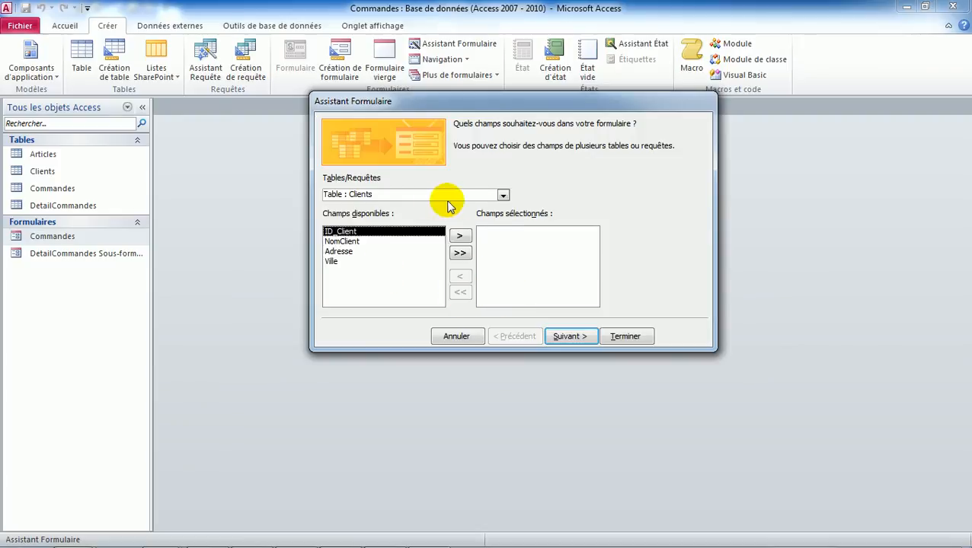
# Include all fields of the Commandes table and every field of the Clients table except ID_Client in the new form.
pyautogui.click(503, 195)
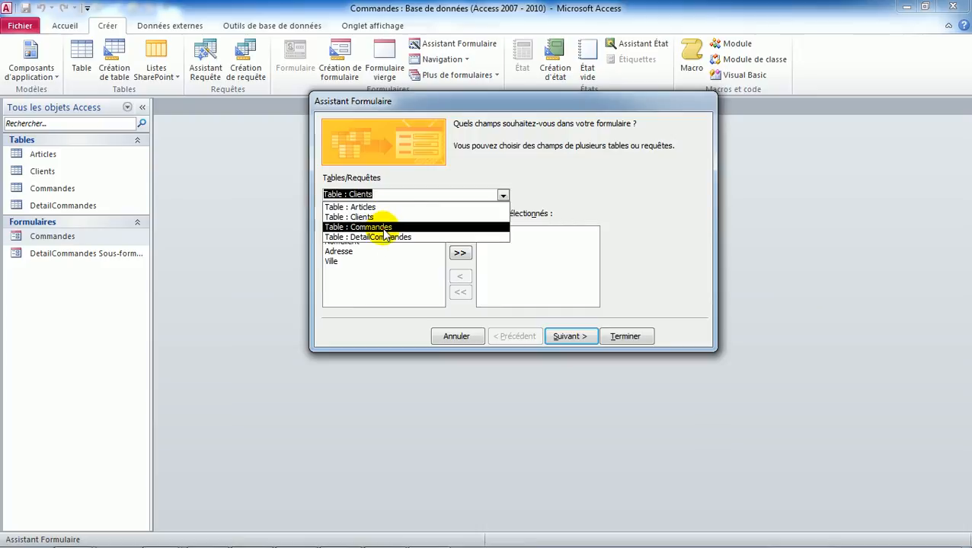
pyautogui.click(385, 228)
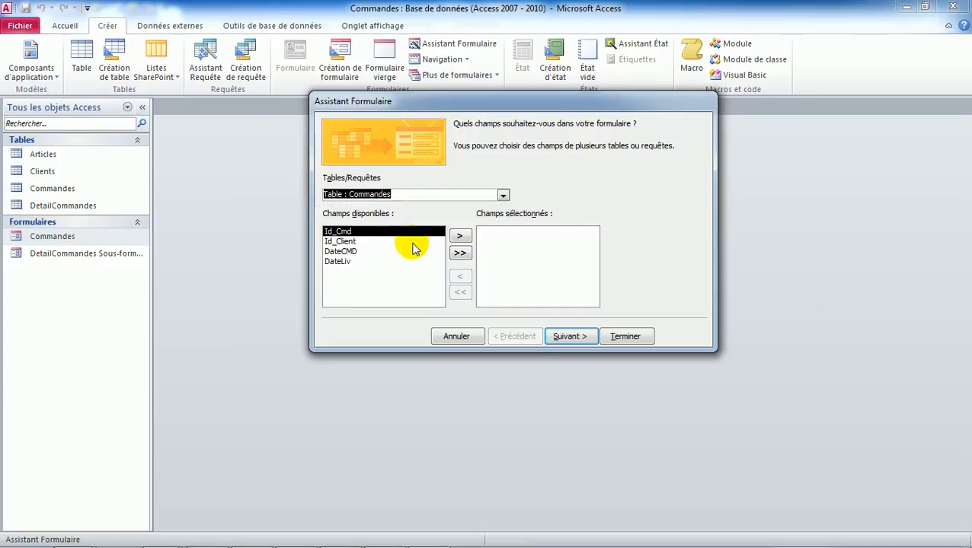
pyautogui.click(459, 253)
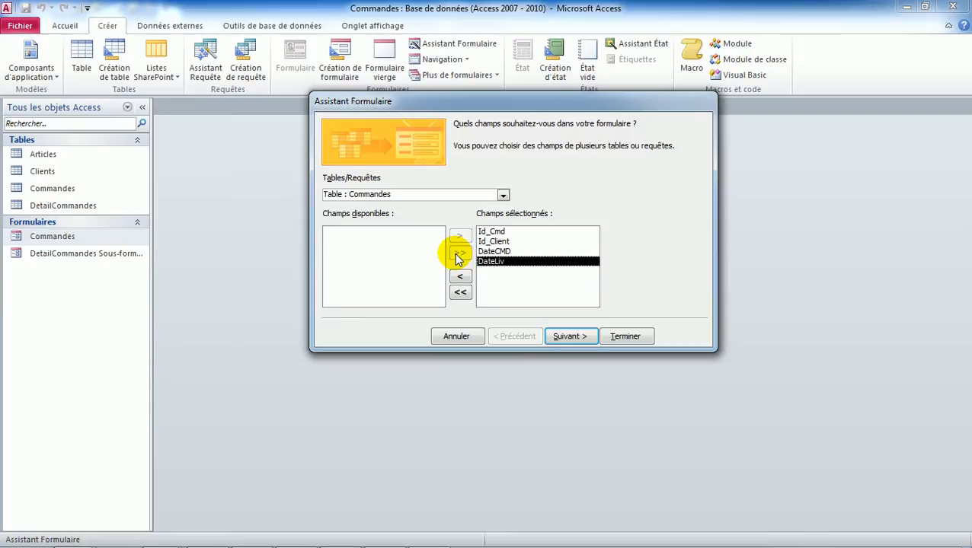
pyautogui.click(503, 195)
pyautogui.click(385, 218)
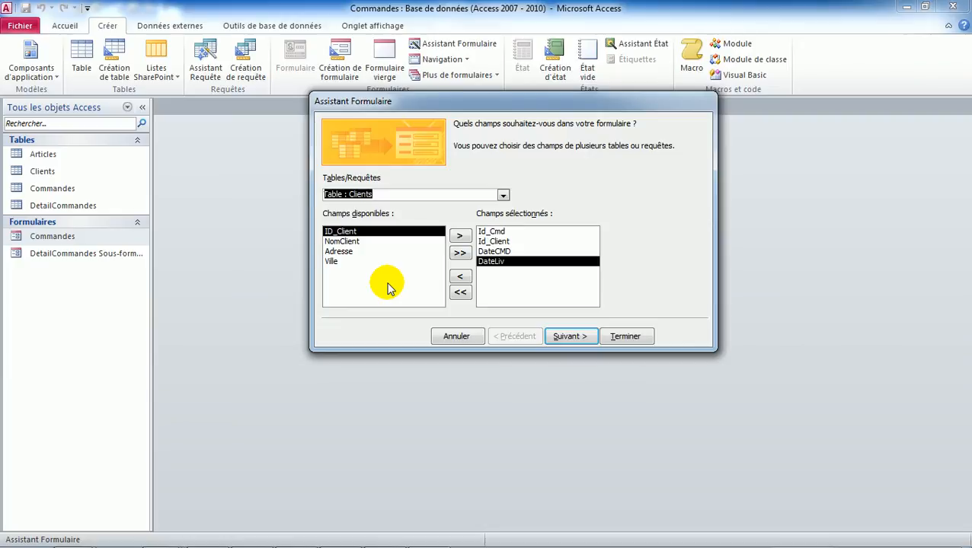
pyautogui.click(460, 254)
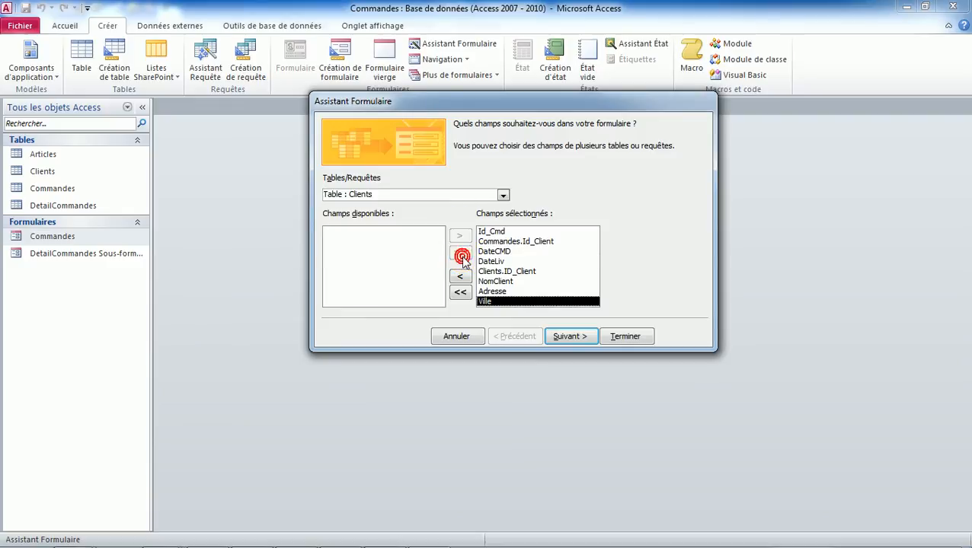
pyautogui.click(531, 272)
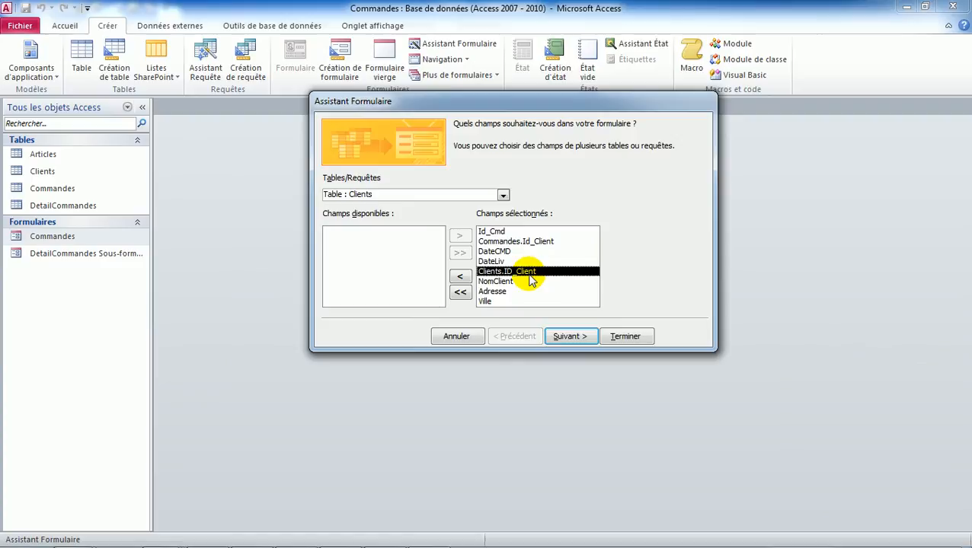
pyautogui.click(459, 278)
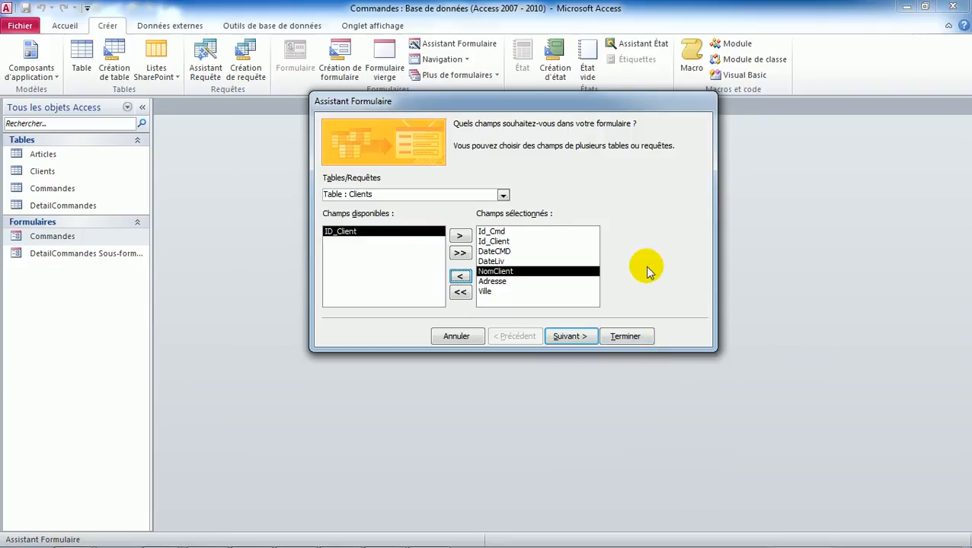
# Add all fields of the DetailCommandes table and the Designation and PrixU fields of the Articles table to the form's selected fields.
pyautogui.click(503, 194)
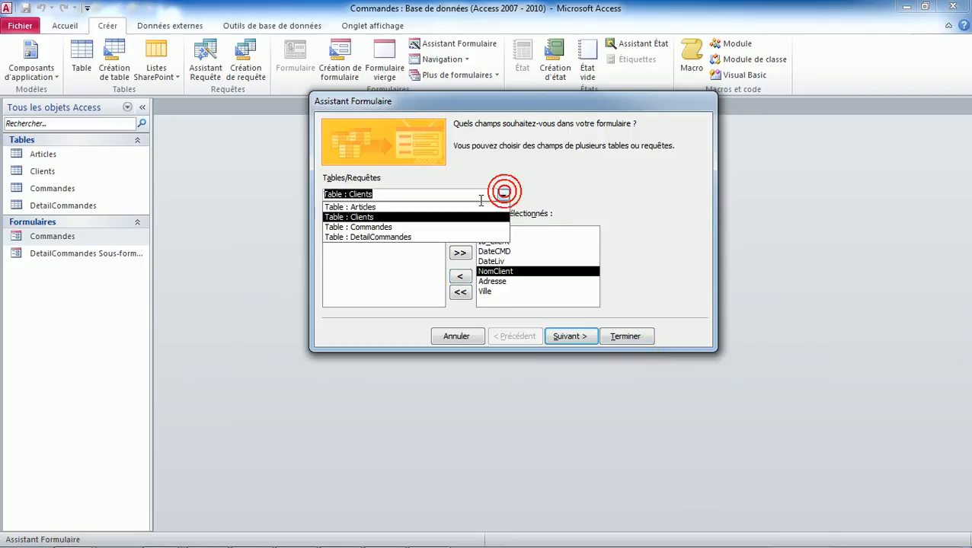
pyautogui.click(384, 238)
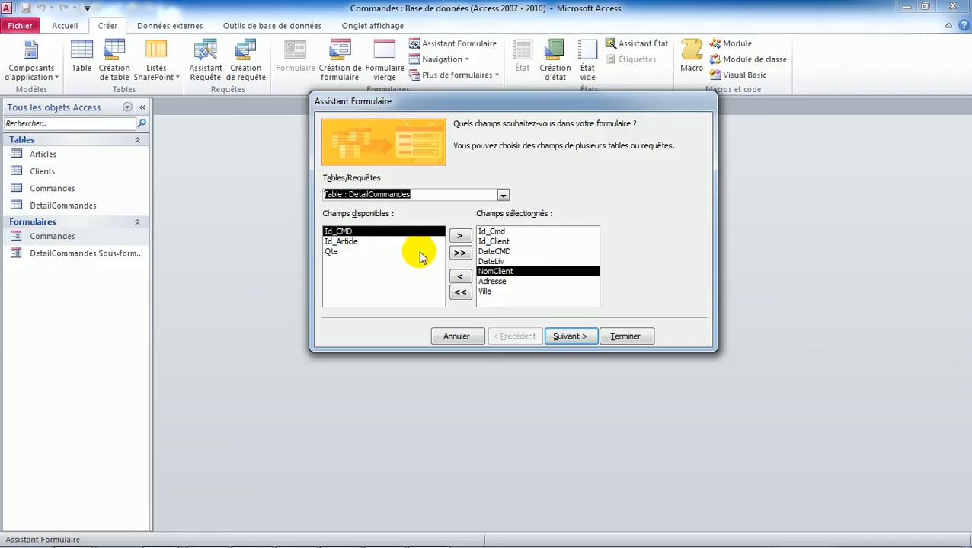
pyautogui.click(456, 255)
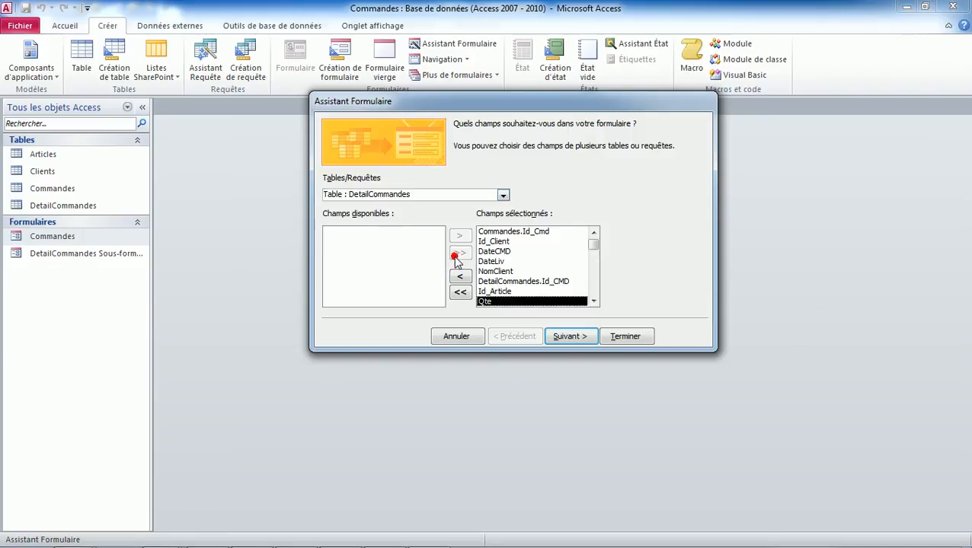
pyautogui.click(503, 195)
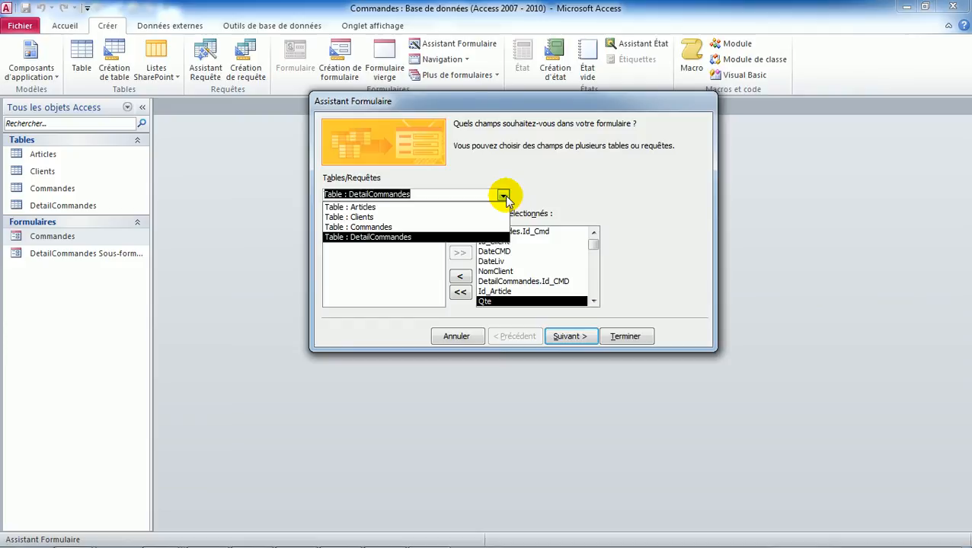
pyautogui.click(382, 209)
pyautogui.click(362, 242)
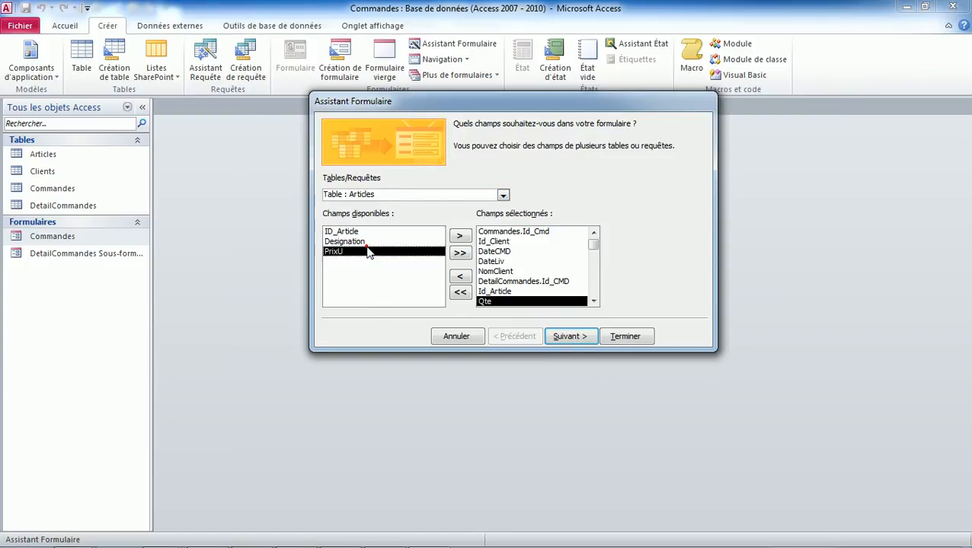
pyautogui.click(457, 236)
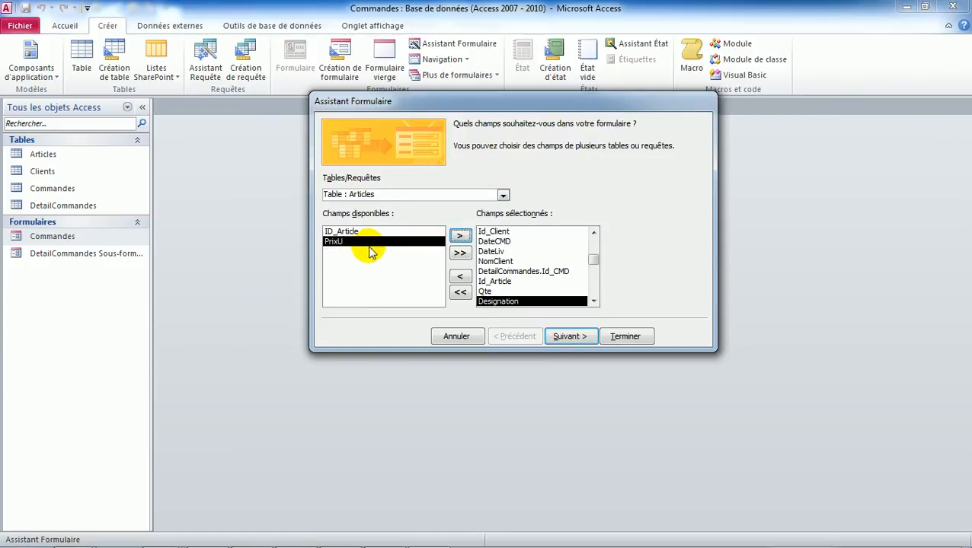
pyautogui.click(459, 235)
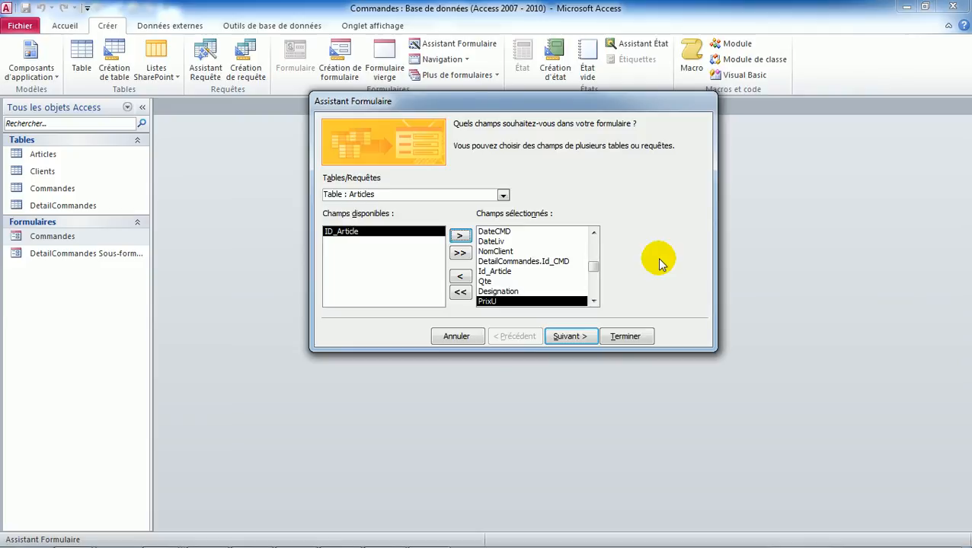
# Preview the data grouped by DetailCommandes and by Clients, and choose the display by Commandes (par Commandes) as a form with subform.
pyautogui.click(566, 336)
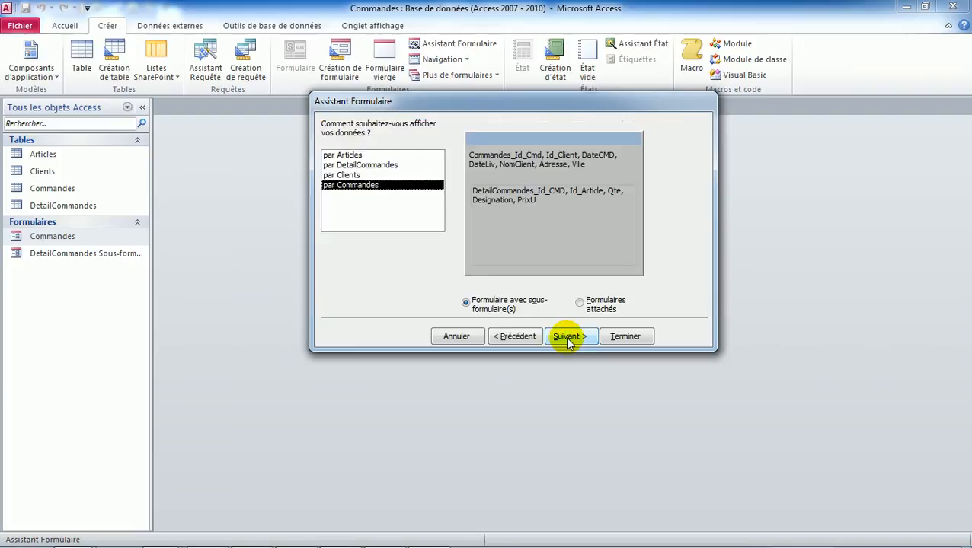
pyautogui.click(515, 335)
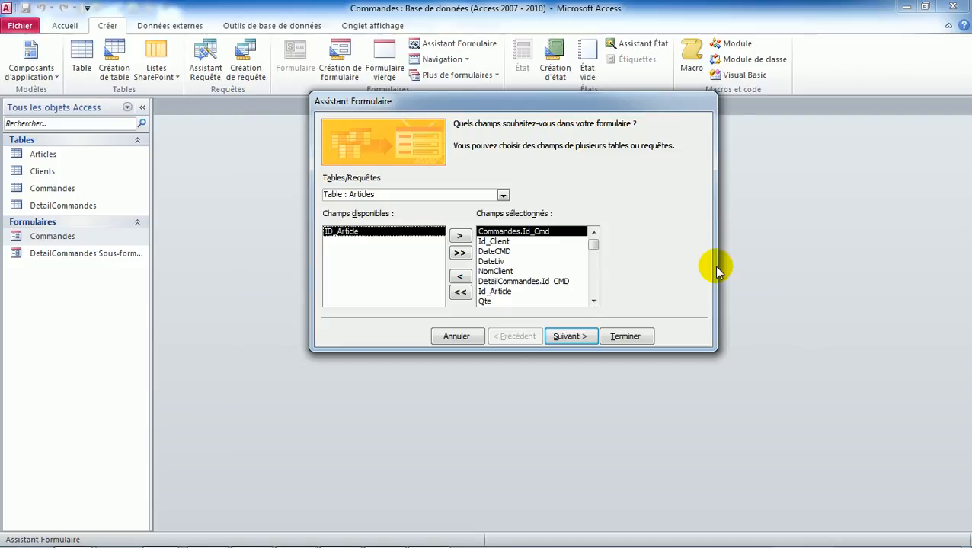
pyautogui.click(571, 336)
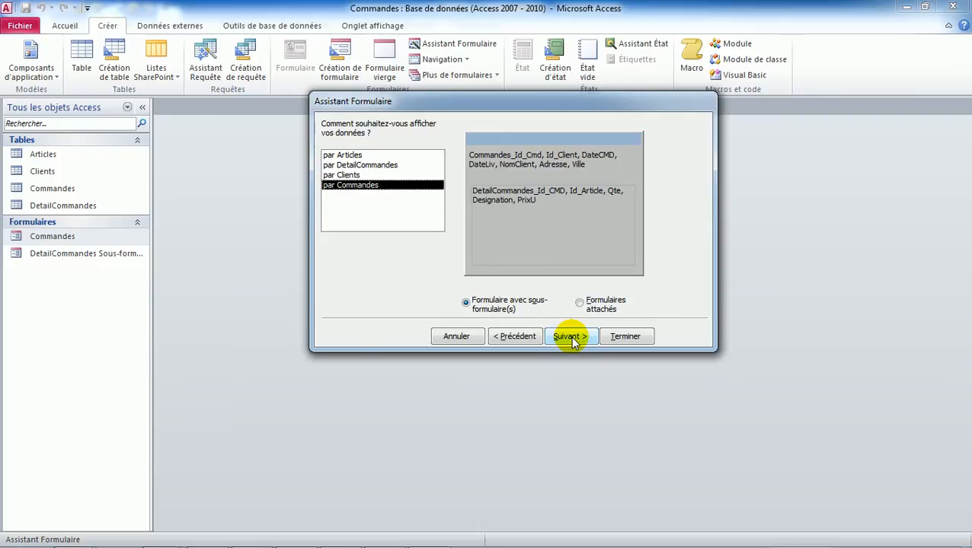
pyautogui.click(367, 166)
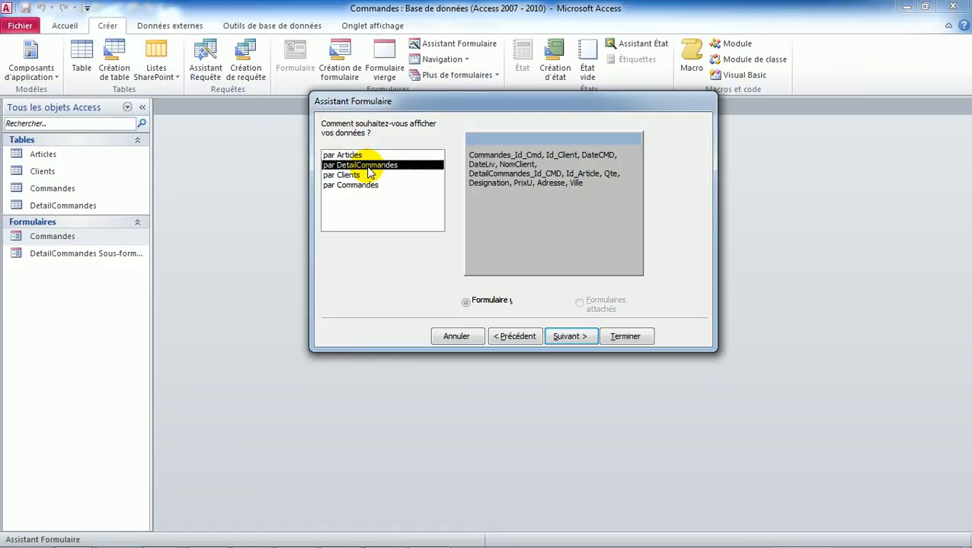
pyautogui.click(355, 175)
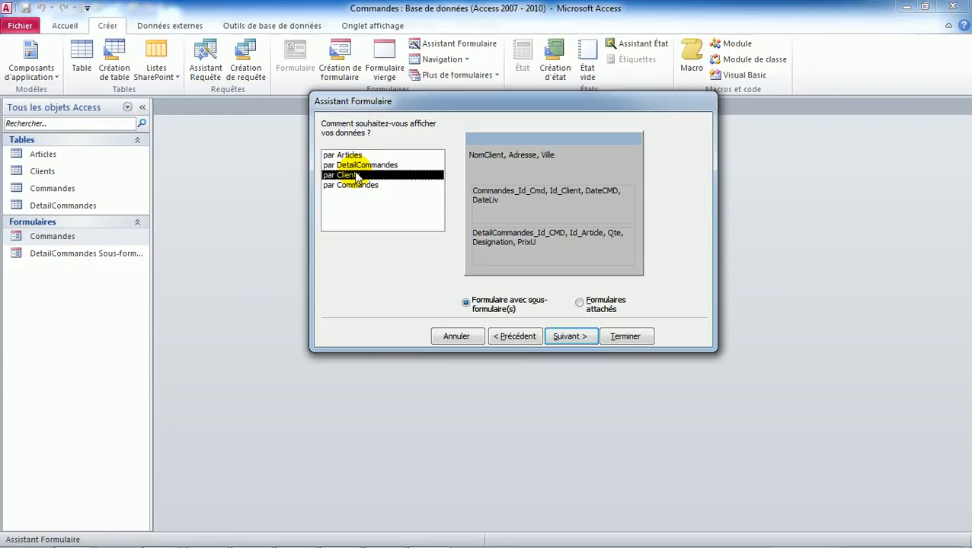
pyautogui.click(356, 186)
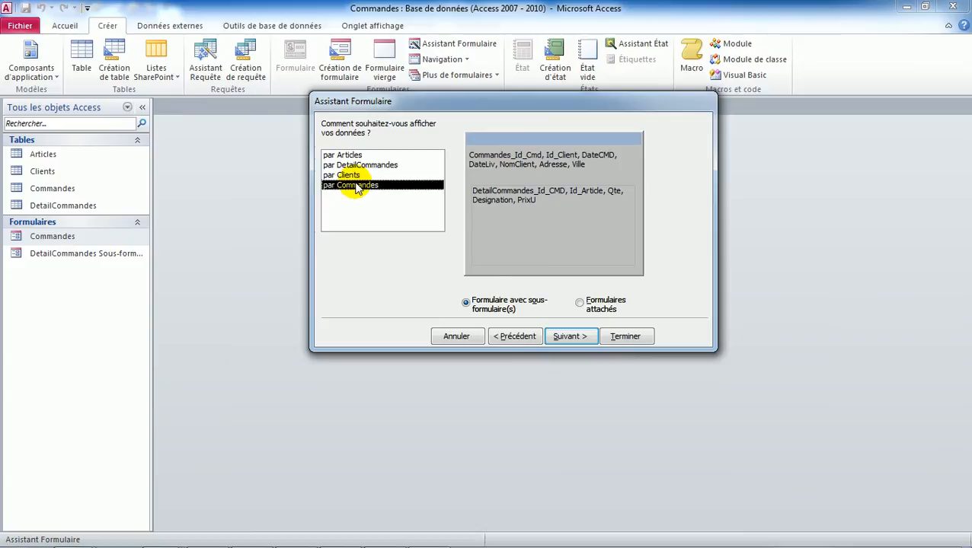
pyautogui.click(571, 336)
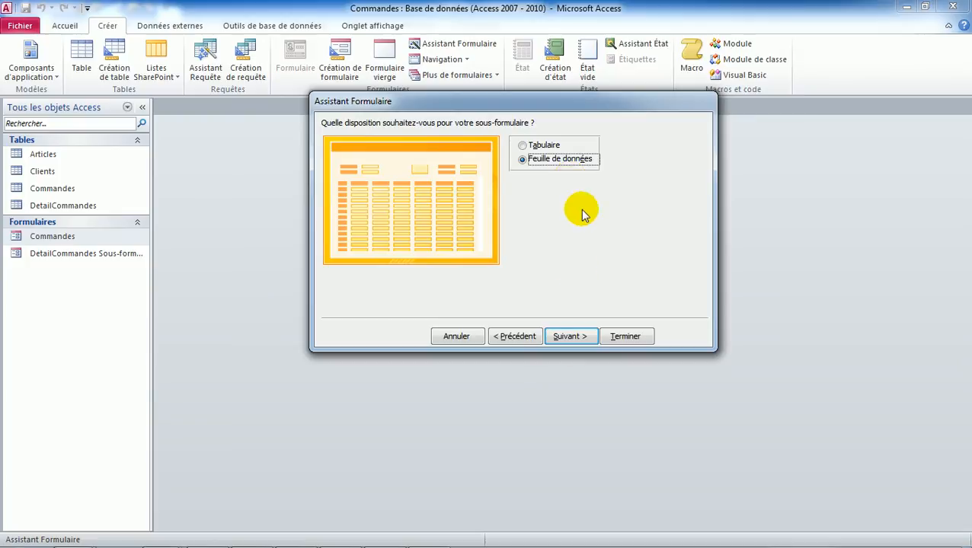
# Keep the Feuille de données subform layout and finish the wizard with the titles Commandes1 and DetailCommandes Sous-formulaire1, opening the form to view data.
pyautogui.click(571, 338)
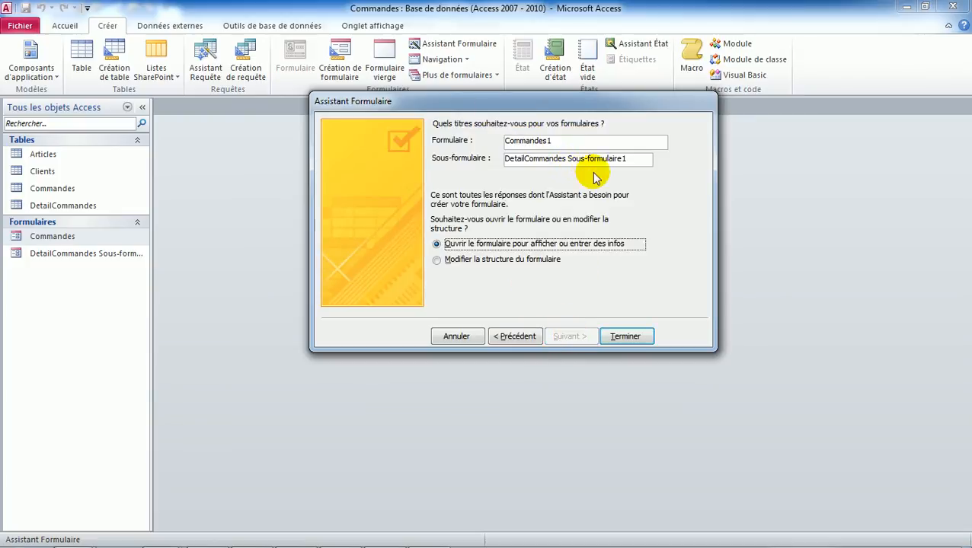
pyautogui.click(565, 144)
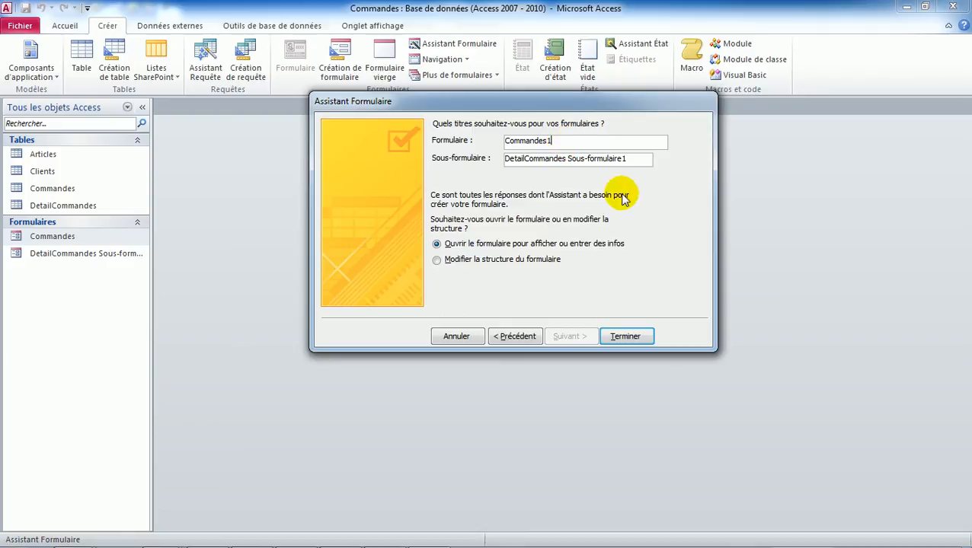
pyautogui.click(626, 337)
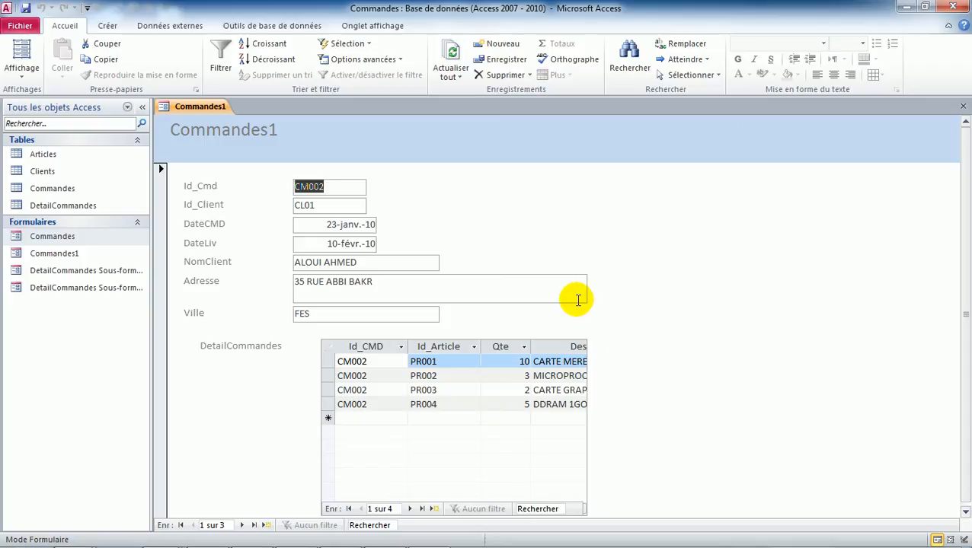
# Widen the navigation pane to fit the full form names and close the Commandes1 form.
pyautogui.moveTo(152, 327); pyautogui.dragTo(218, 331)
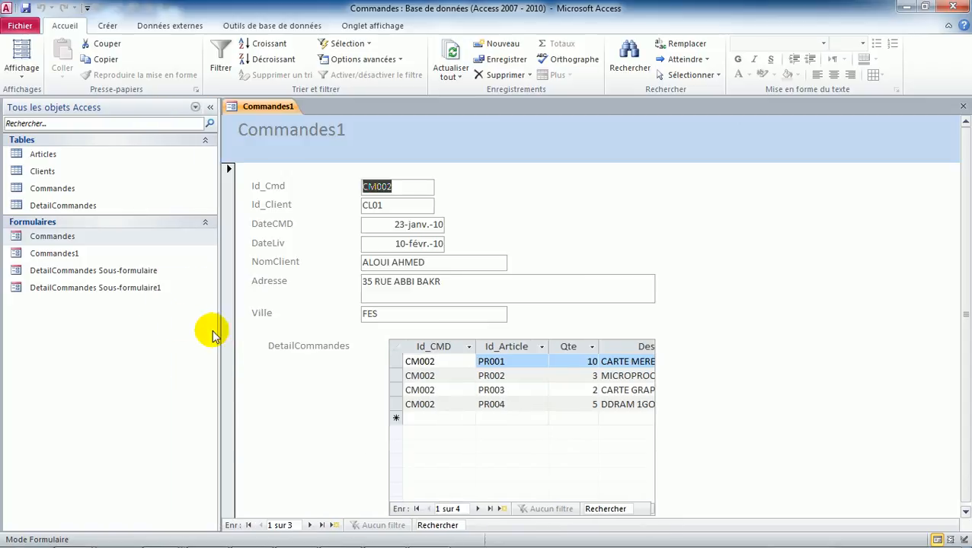
pyautogui.click(133, 291)
pyautogui.click(131, 293)
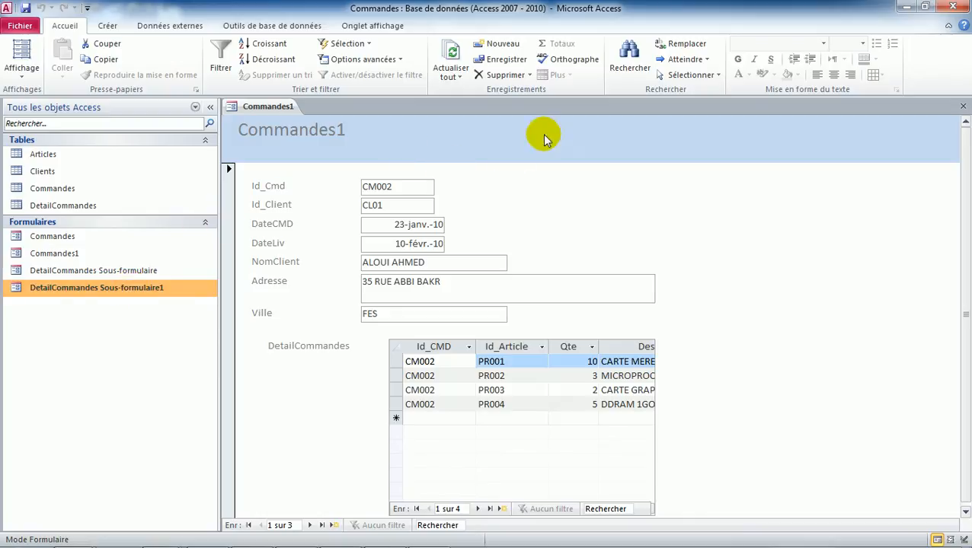
pyautogui.click(962, 107)
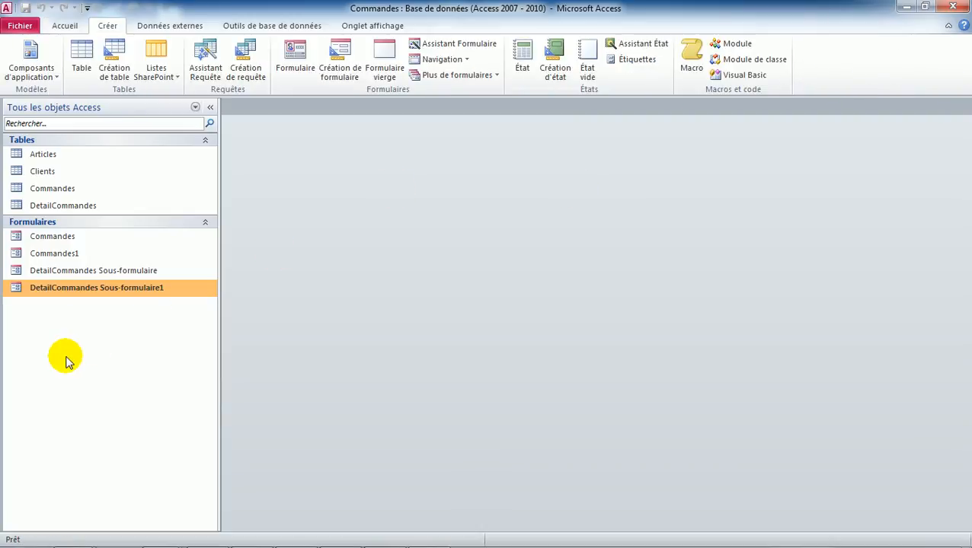
# Open the Commandes1 form to view its data and subform, and close it again.
pyautogui.rightClick(58, 293)
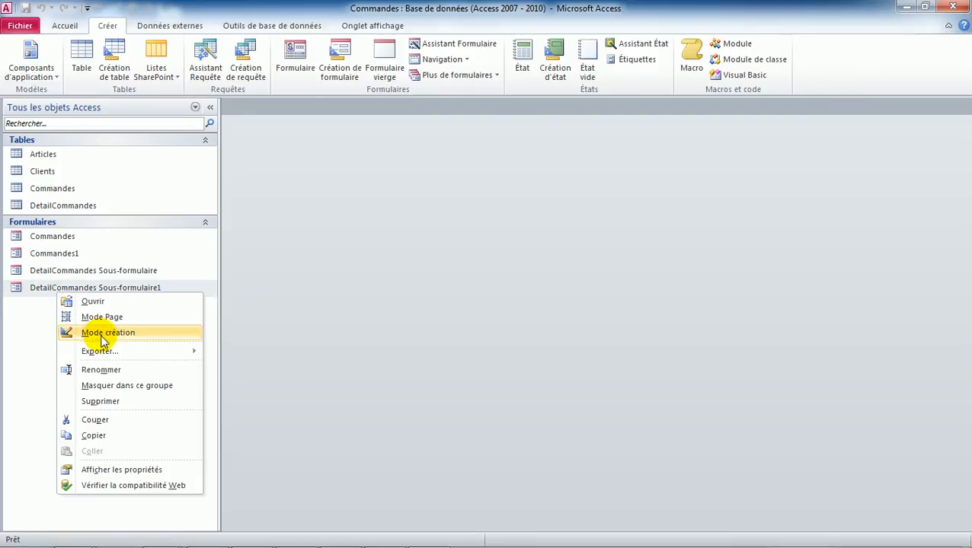
pyautogui.click(391, 351)
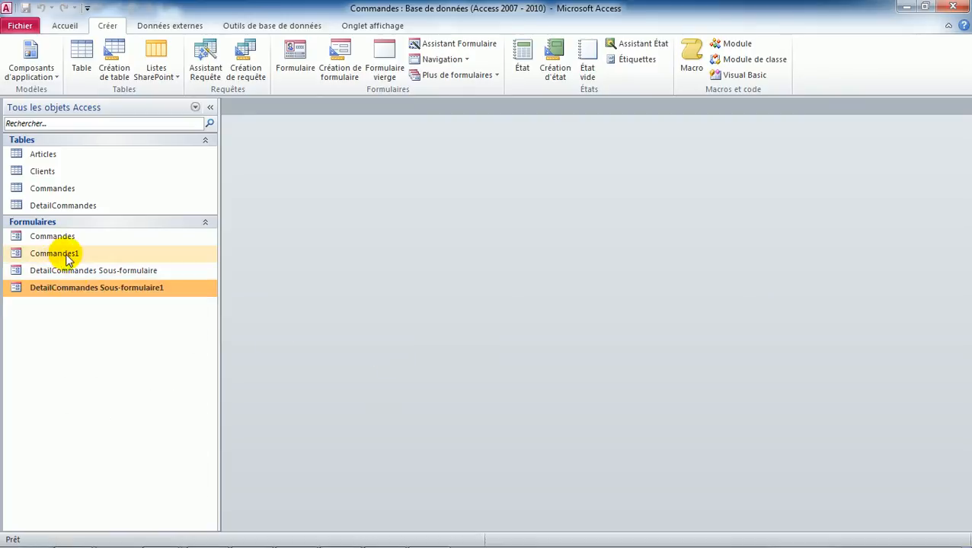
pyautogui.doubleClick(67, 259)
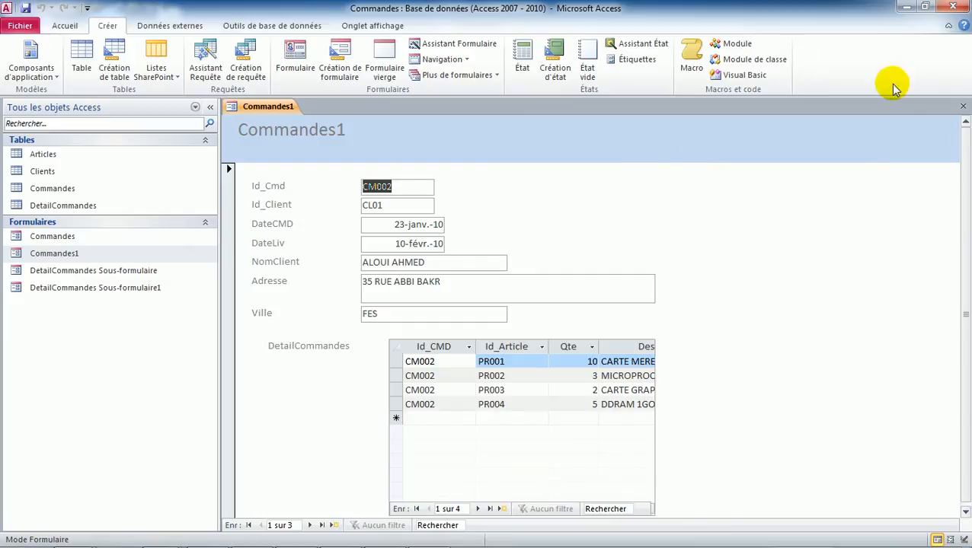
pyautogui.click(964, 109)
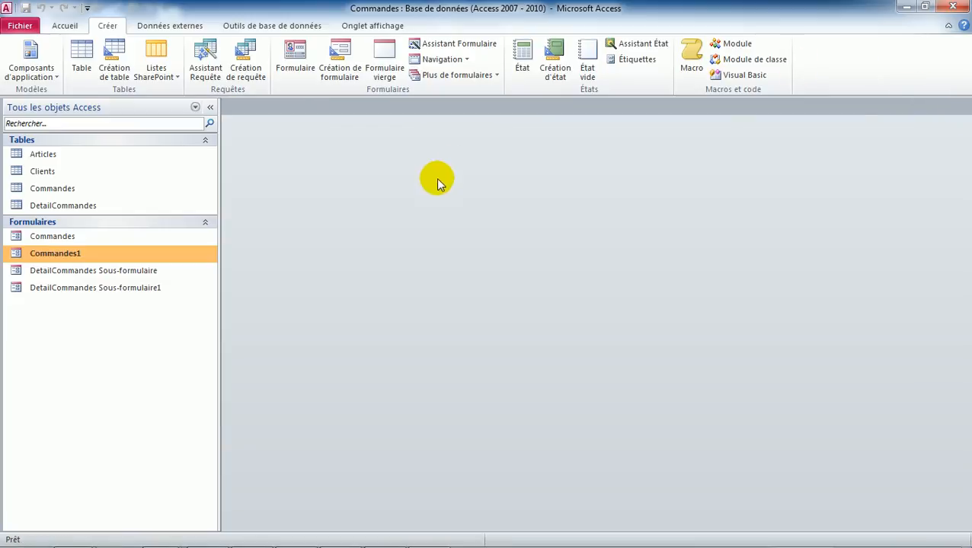
# Open DetailCommandes Sous-formulaire1 in design view and extend its Détail section to about 7.5 cm high.
pyautogui.click(119, 293)
pyautogui.rightClick(119, 293)
pyautogui.click(174, 328)
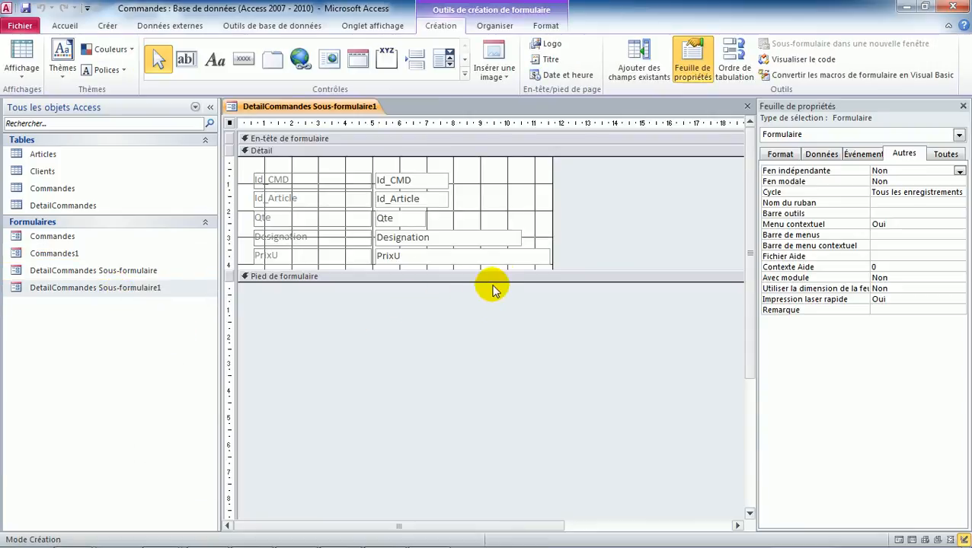
pyautogui.moveTo(504, 268); pyautogui.dragTo(506, 363)
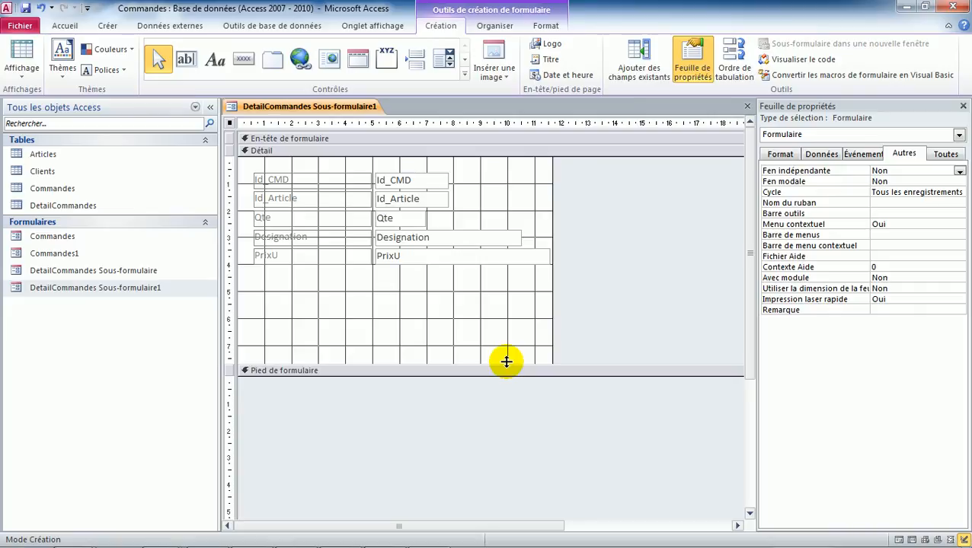
# Duplicate the PrixU text box with its label directly below the original in the Détail section.
pyautogui.click(476, 261)
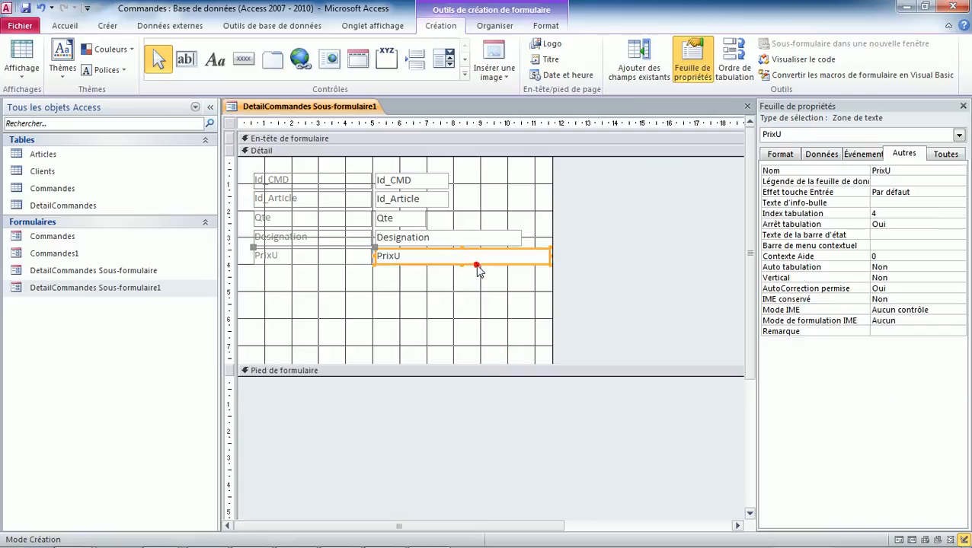
pyautogui.hotkey('ctrl', 'c')
pyautogui.hotkey('ctrl', 'v')
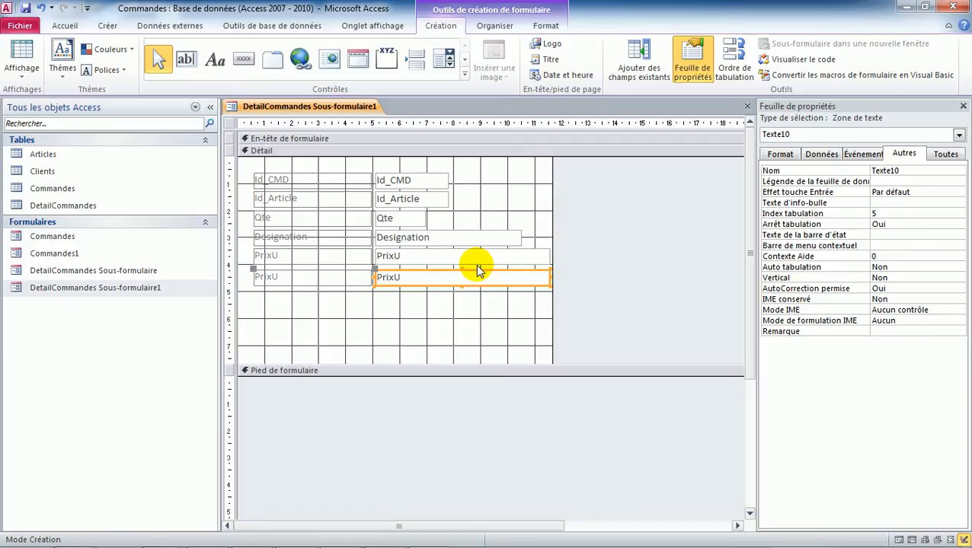
# Set the duplicated text box's expression to =[PrixU]*[Qte].
pyautogui.click(412, 278)
pyautogui.press('Left')
pyautogui.press('Left')
pyautogui.press('Left')
pyautogui.press('Left')
pyautogui.write('-')
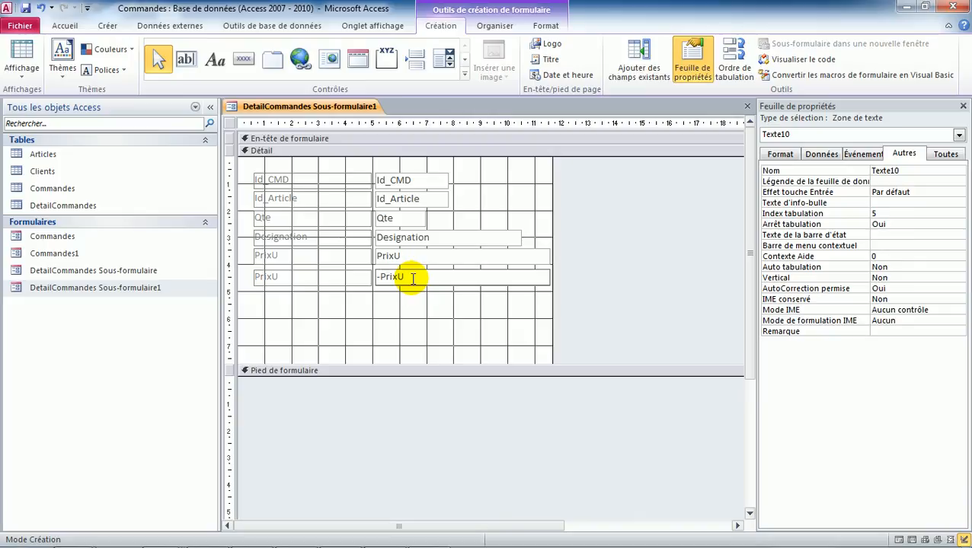
pyautogui.press('BackSpace')
pyautogui.write('_')
pyautogui.press('BackSpace')
pyautogui.write('=[')
pyautogui.press('Right')
pyautogui.press('Right')
pyautogui.press('Right')
pyautogui.press('Right')
pyautogui.press('Right')
pyautogui.write(']')
pyautogui.write('*')
pyautogui.write('[]')
pyautogui.write('Qte')
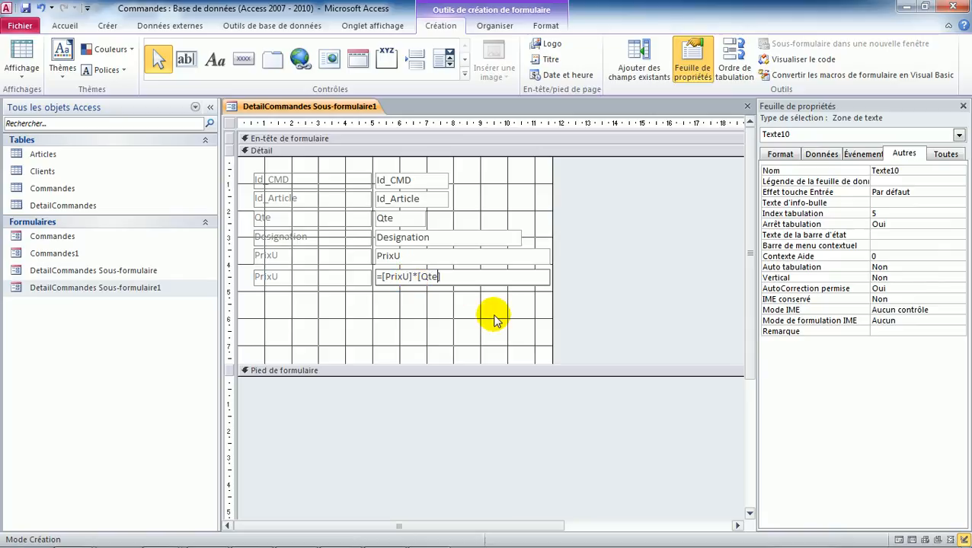
# Change the label of the calculated text box to Prix.
pyautogui.click(288, 279)
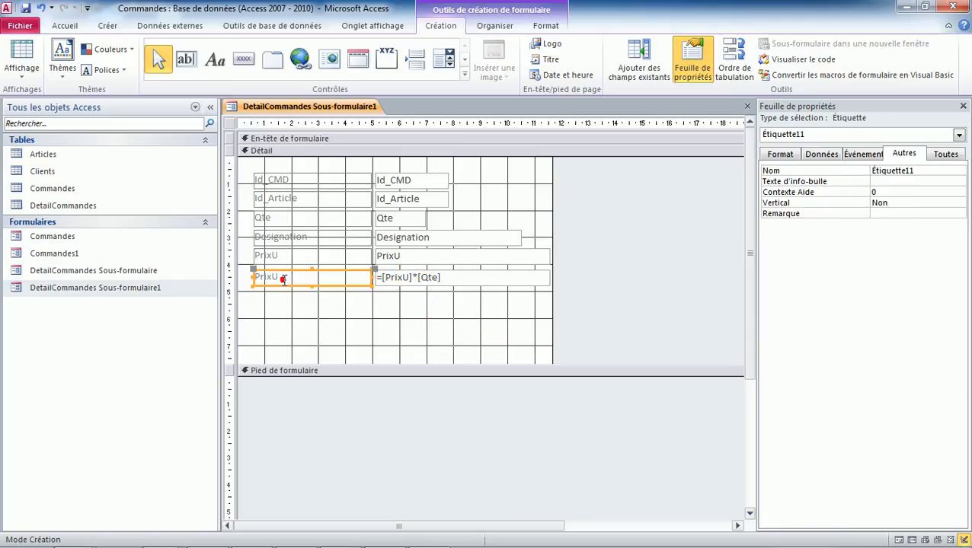
pyautogui.click(290, 278)
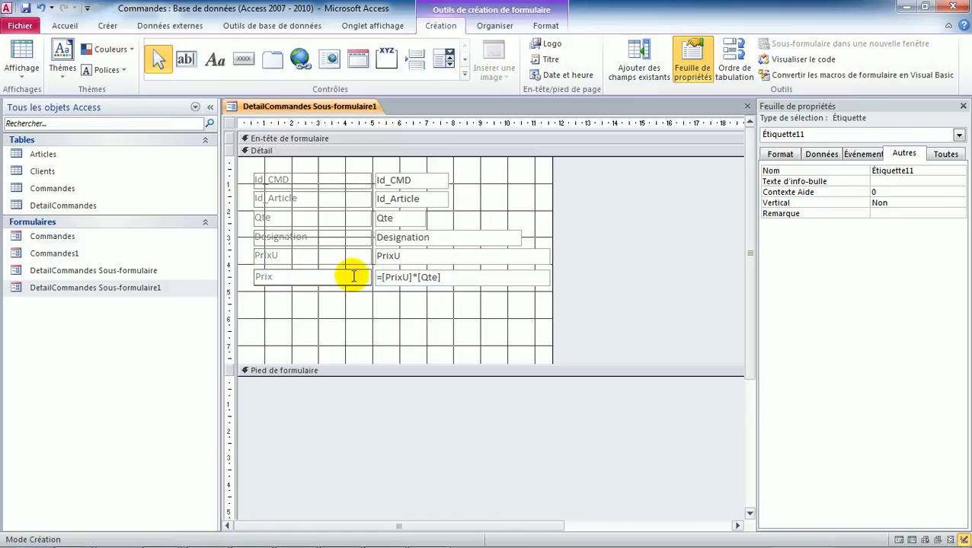
pyautogui.click(596, 283)
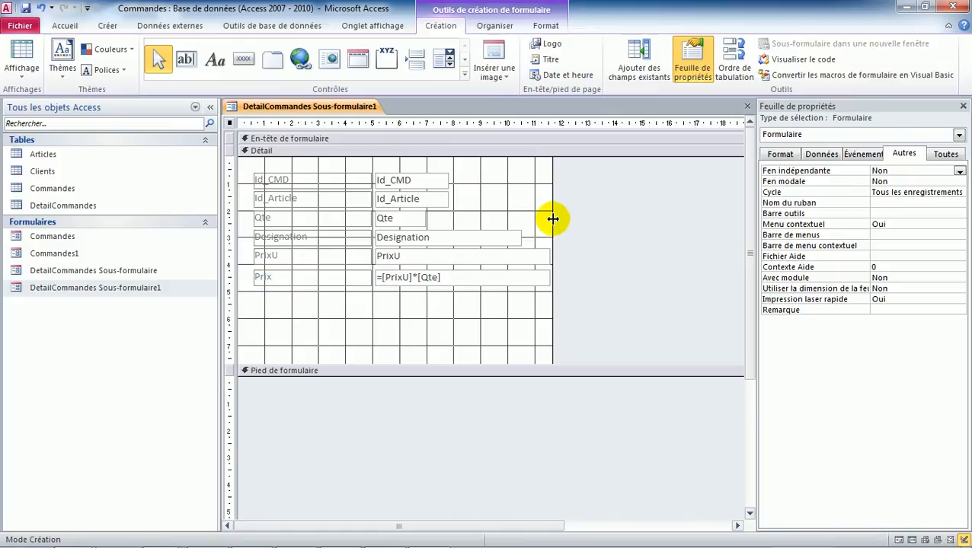
# Resize the subform's Détail section to about 18 cm wide and 5 cm high, and save and close the subform.
pyautogui.moveTo(551, 217); pyautogui.dragTo(709, 217)
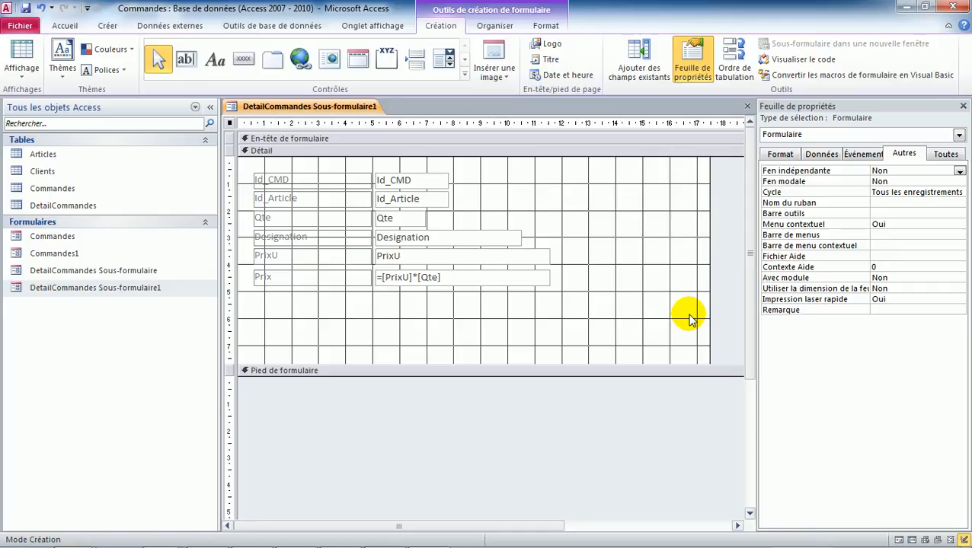
pyautogui.moveTo(561, 363); pyautogui.dragTo(573, 293)
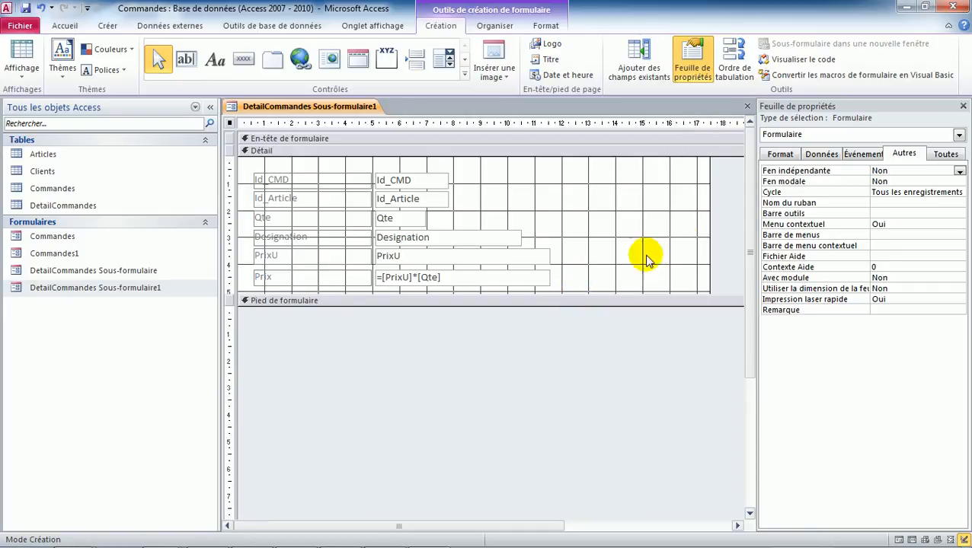
pyautogui.moveTo(709, 219); pyautogui.dragTo(729, 221)
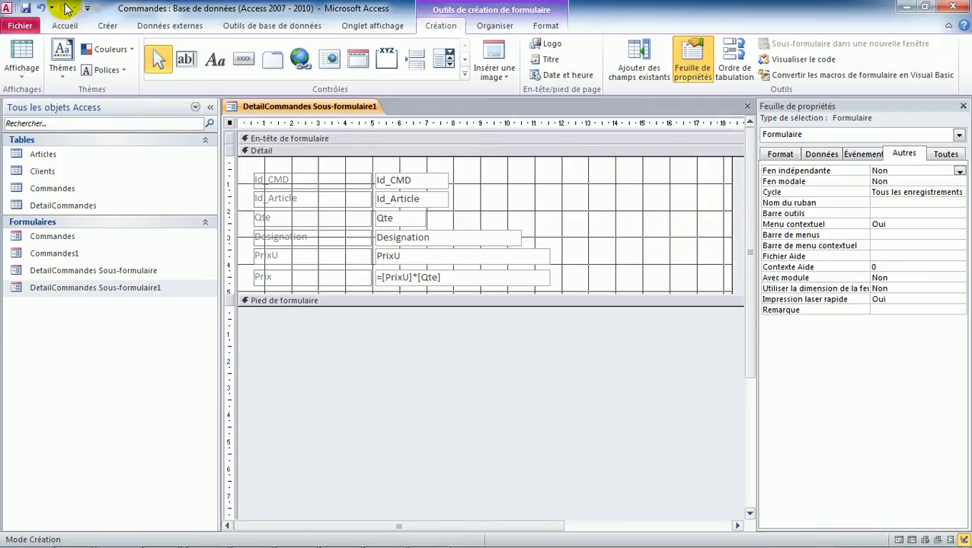
pyautogui.click(25, 8)
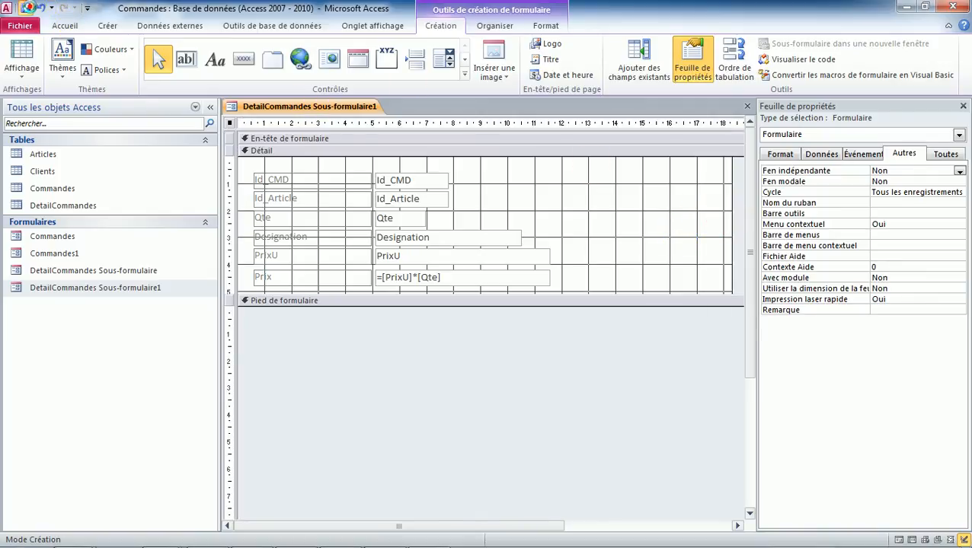
pyautogui.click(748, 111)
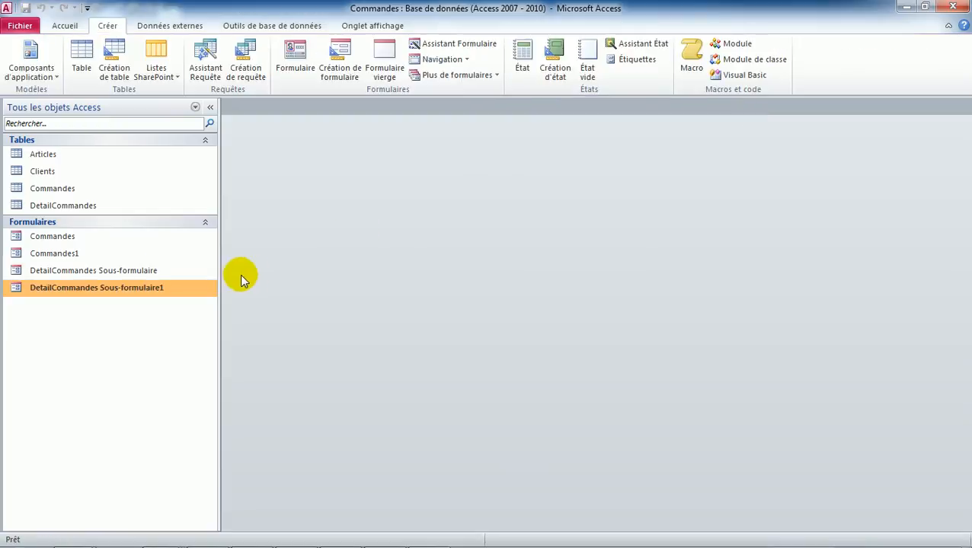
# Open the Commandes1 form in design view and place the subform beneath its DetailCommandes label, below the Ville field.
pyautogui.click(61, 257)
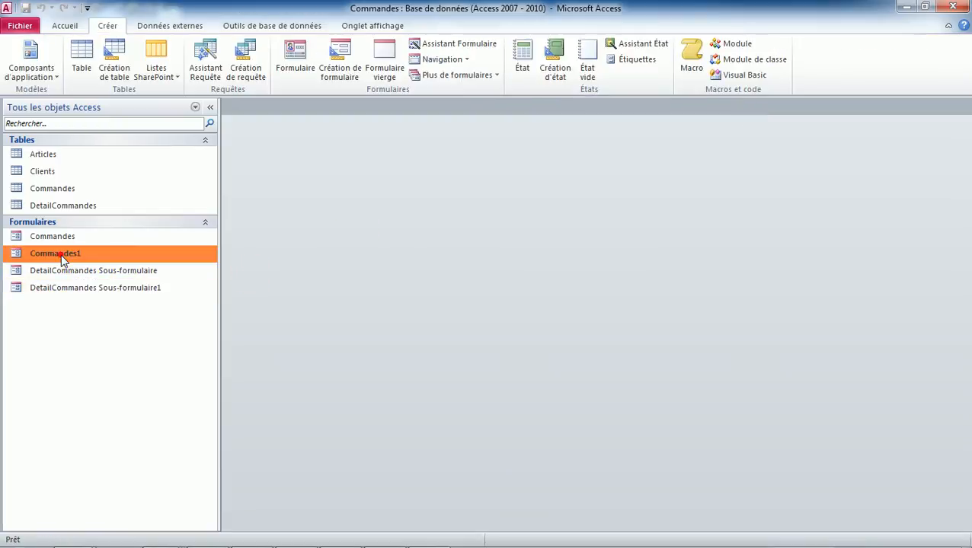
pyautogui.rightClick(61, 257)
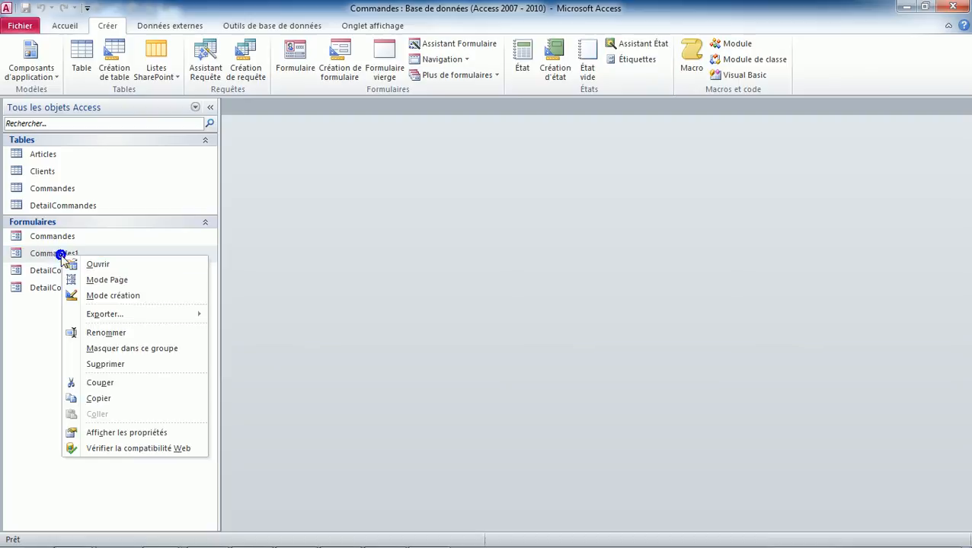
pyautogui.click(110, 295)
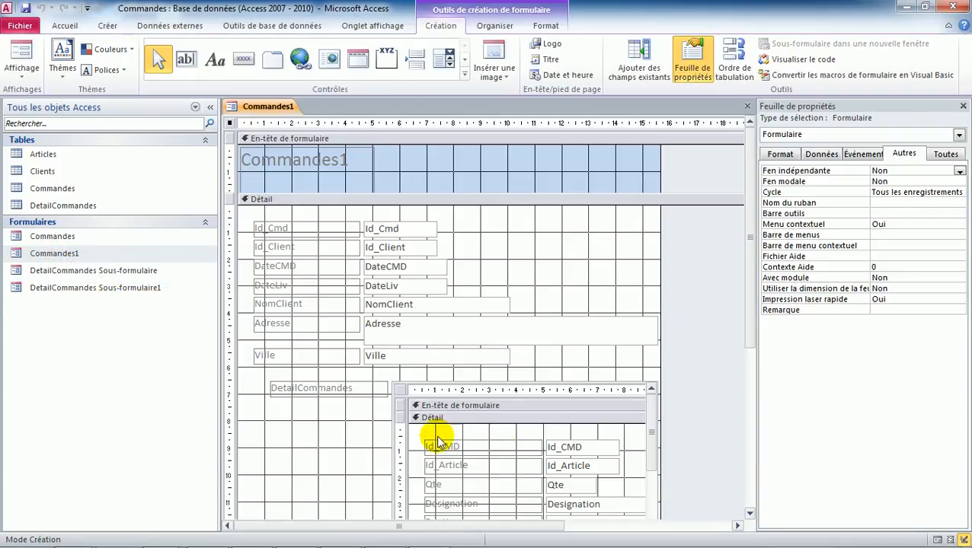
pyautogui.click(432, 390)
pyautogui.moveTo(450, 385); pyautogui.dragTo(314, 411)
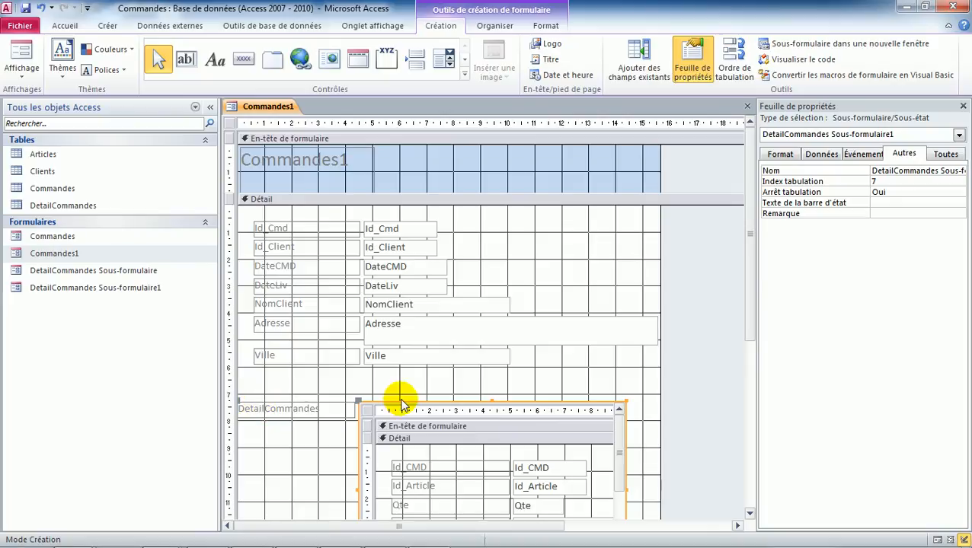
pyautogui.moveTo(401, 403); pyautogui.dragTo(407, 379)
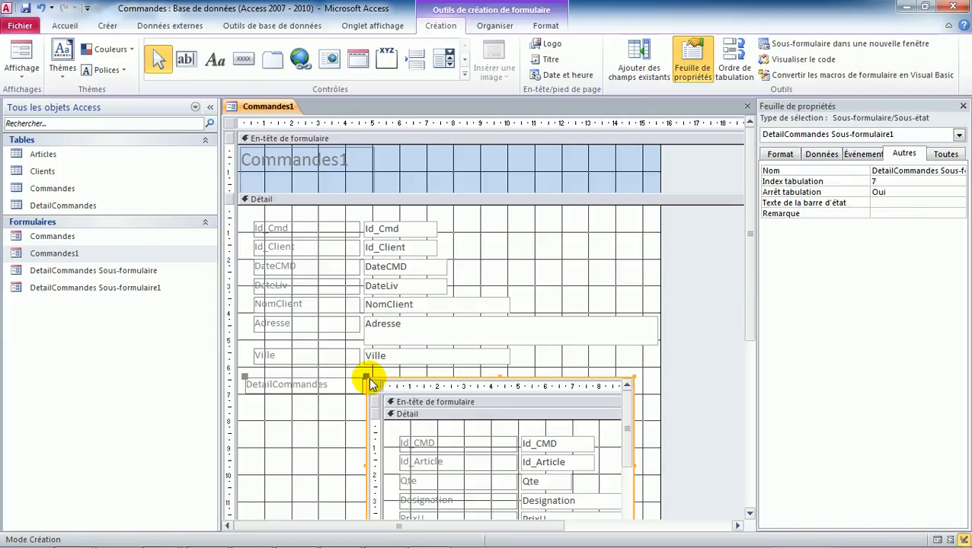
pyautogui.moveTo(369, 383); pyautogui.dragTo(251, 402)
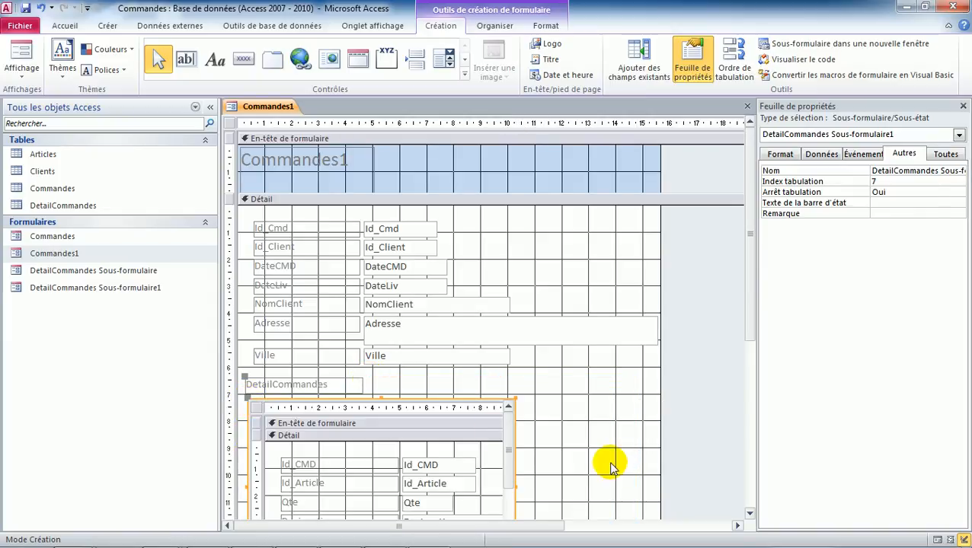
# Widen the DetailCommandes subform to about 17 cm and the Commandes1 form to about 18 cm.
pyautogui.scroll(-3, 746, 511)
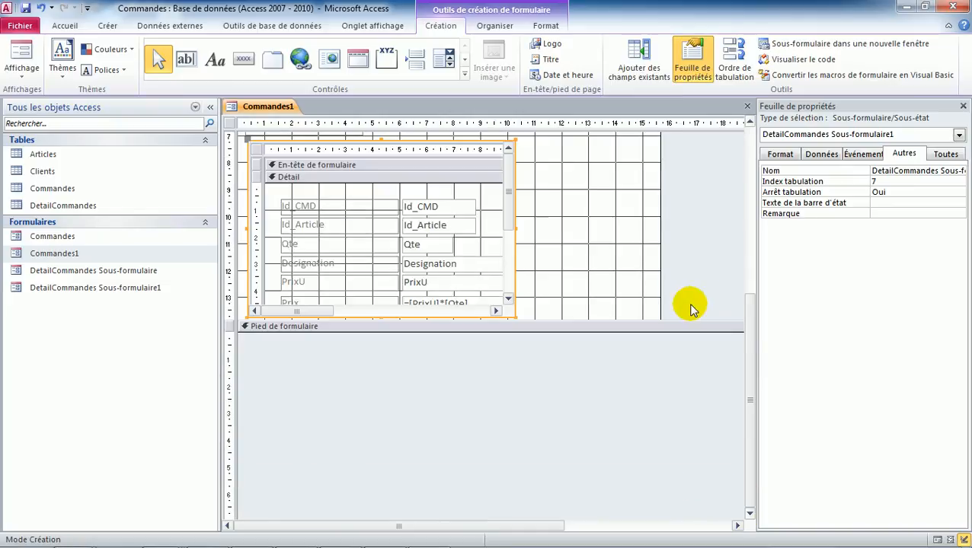
pyautogui.click(749, 122)
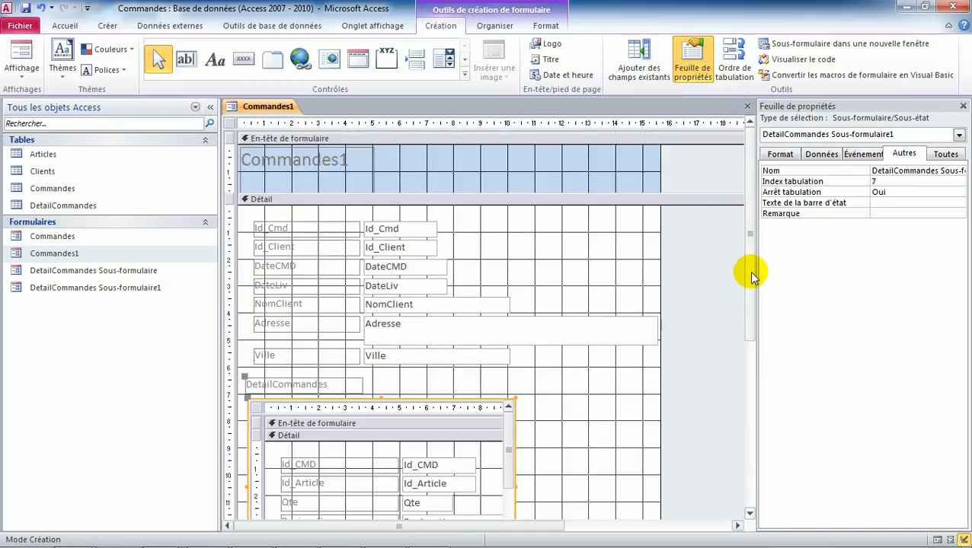
pyautogui.click(749, 513)
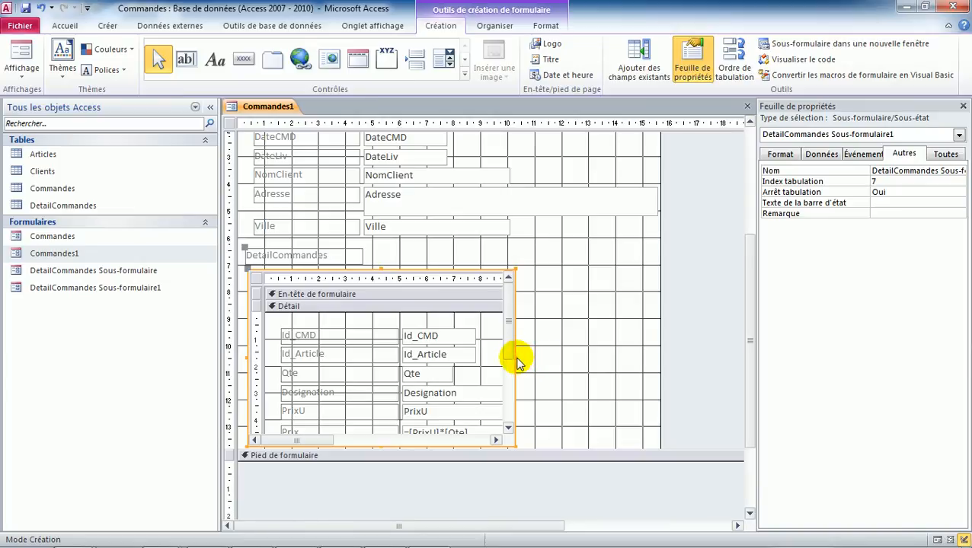
pyautogui.moveTo(514, 355); pyautogui.dragTo(704, 332)
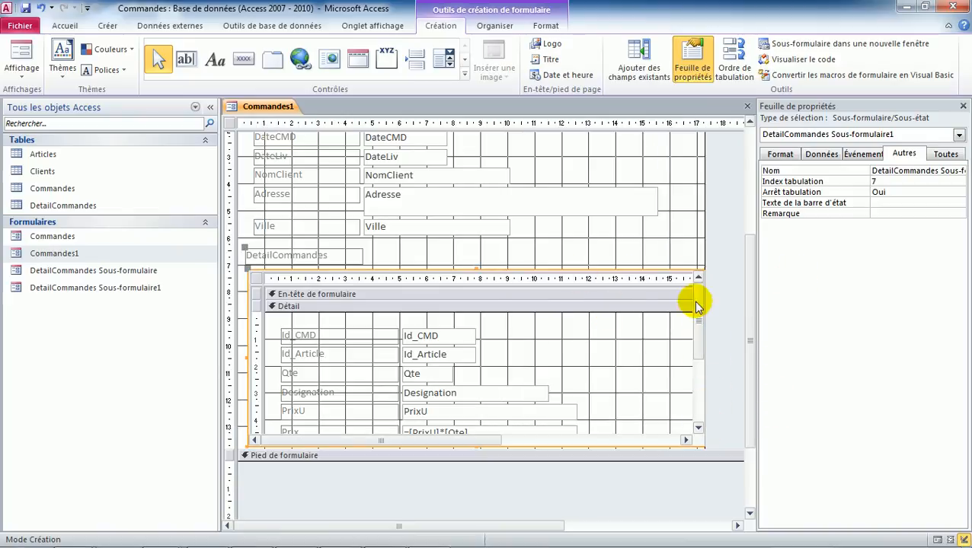
pyautogui.click(692, 238)
pyautogui.moveTo(704, 238); pyautogui.dragTo(718, 239)
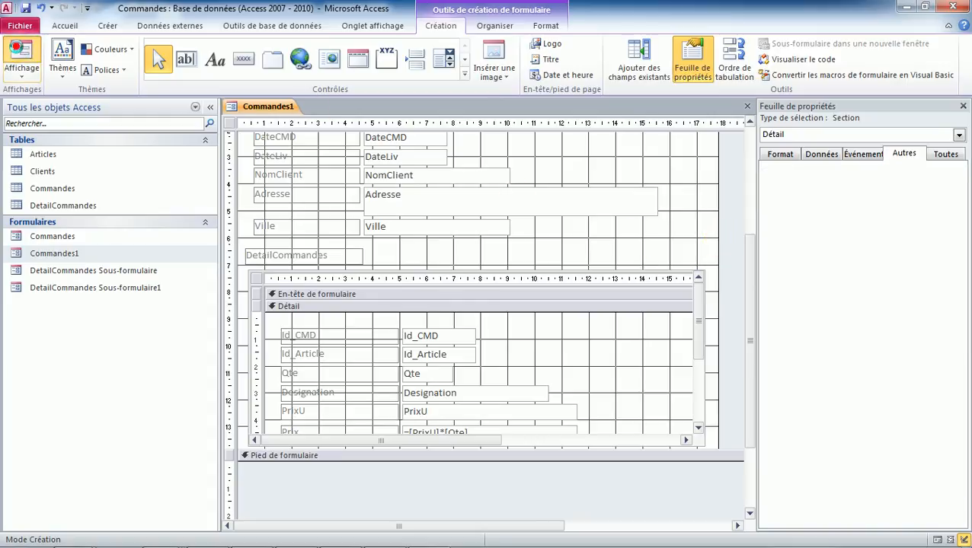
# Display the Commandes1 form in form view and fit the Designation and PrixU columns of the subform to their contents.
pyautogui.click(21, 51)
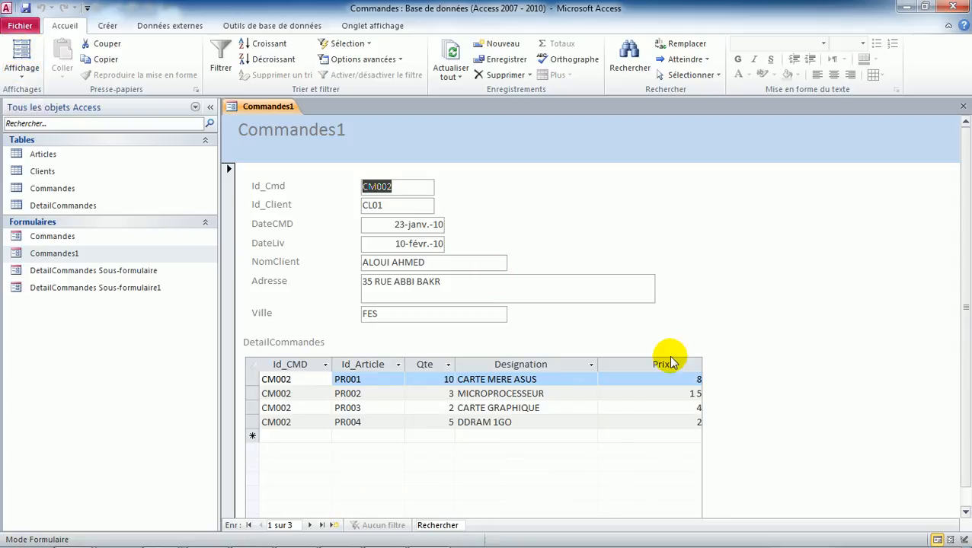
pyautogui.doubleClick(597, 365)
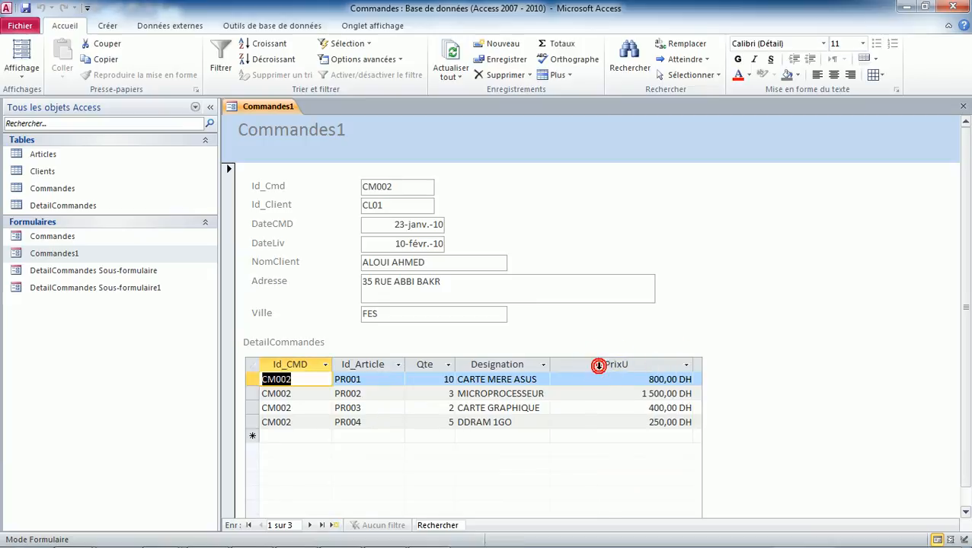
pyautogui.doubleClick(692, 365)
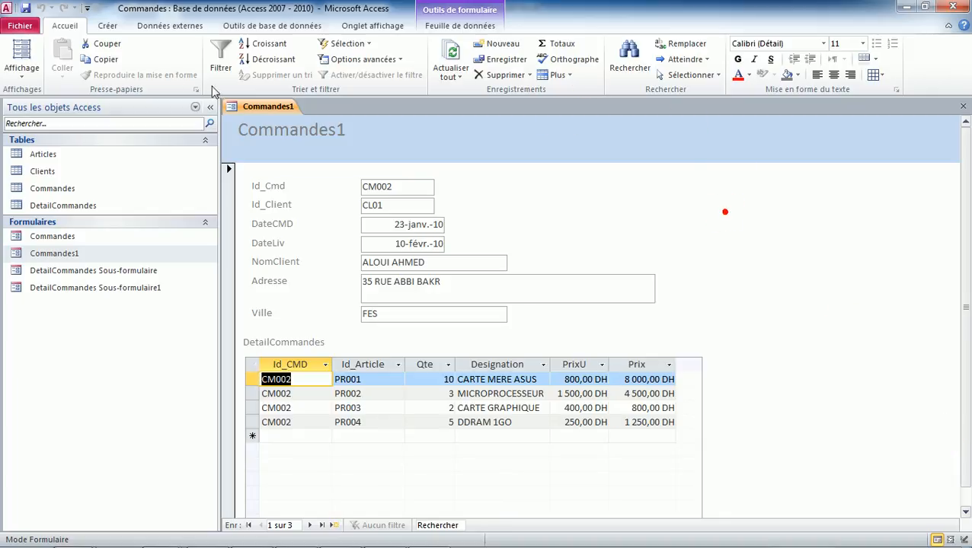
# In design view, shorten the DetailCommandes subform to about 5 cm high and the Détail section of Commandes1 to about 13 cm.
pyautogui.click(23, 67)
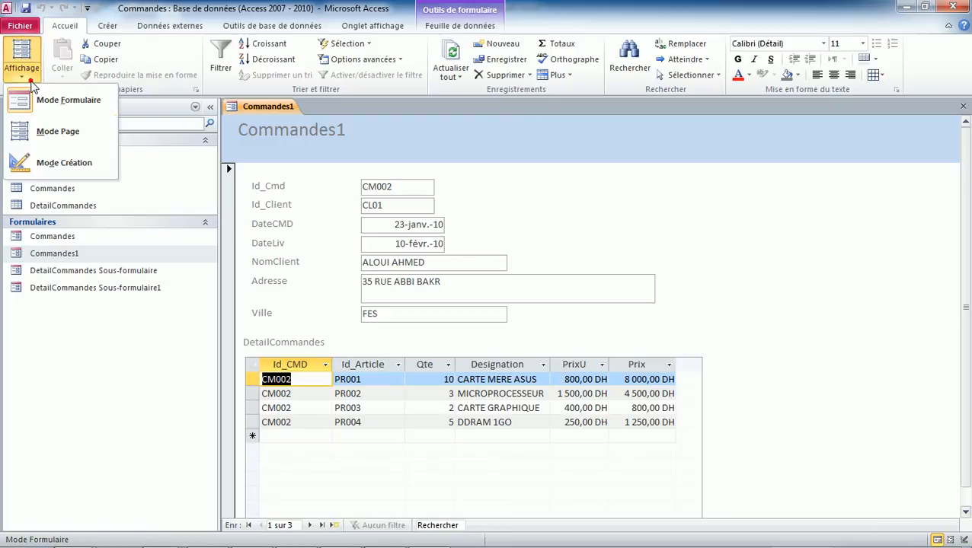
pyautogui.click(33, 166)
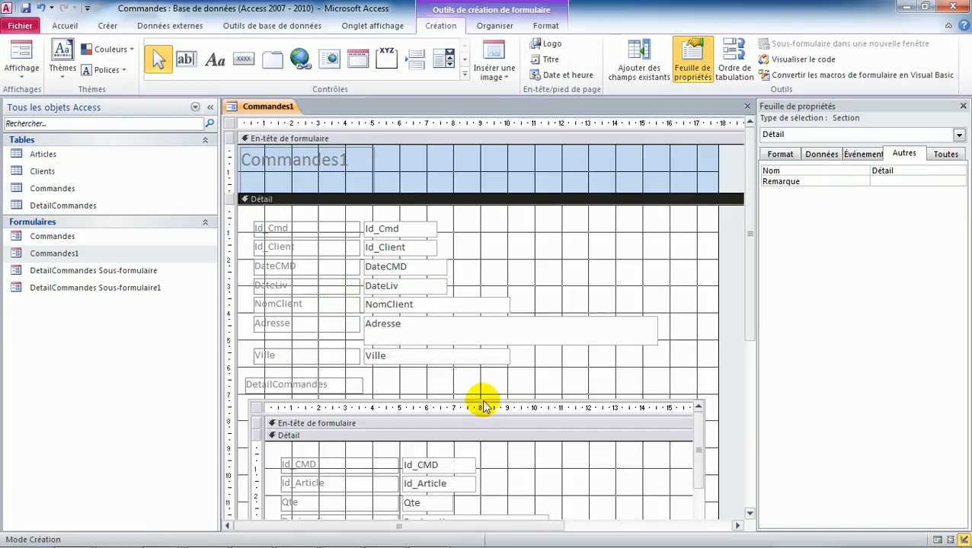
pyautogui.click(490, 399)
pyautogui.click(748, 510)
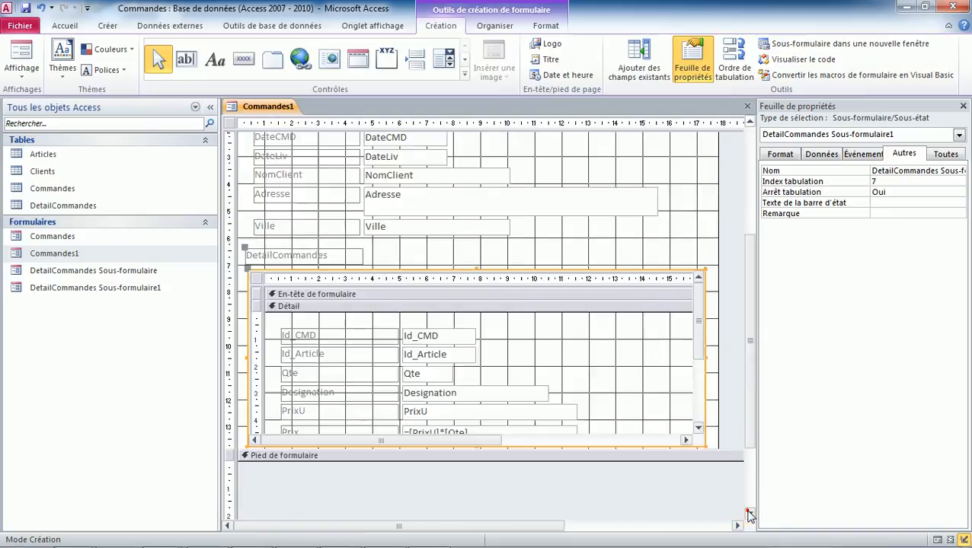
pyautogui.moveTo(449, 319); pyautogui.dragTo(449, 315)
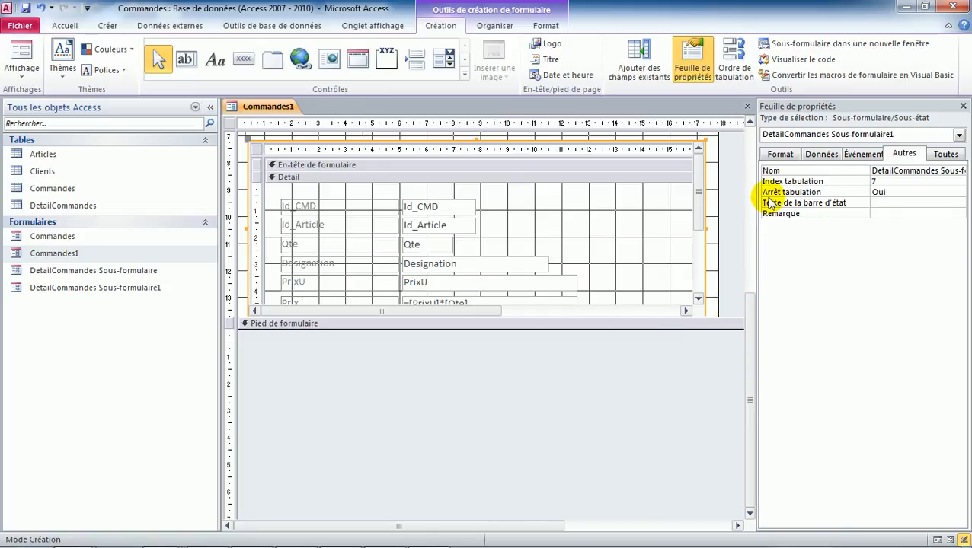
pyautogui.click(749, 122)
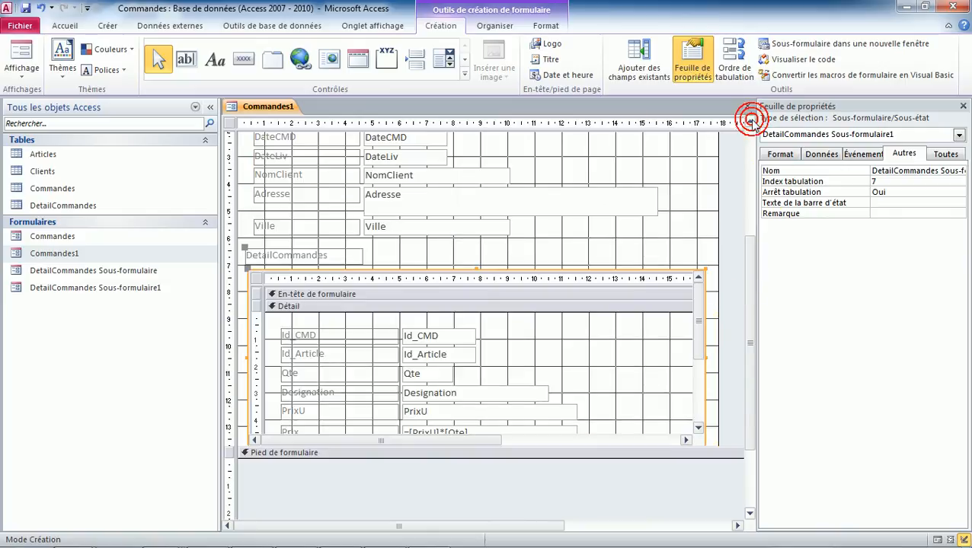
pyautogui.click(634, 270)
pyautogui.hotkey('shift', 'Up')
pyautogui.hotkey('shift', 'Up')
pyautogui.hotkey('shift', 'Up')
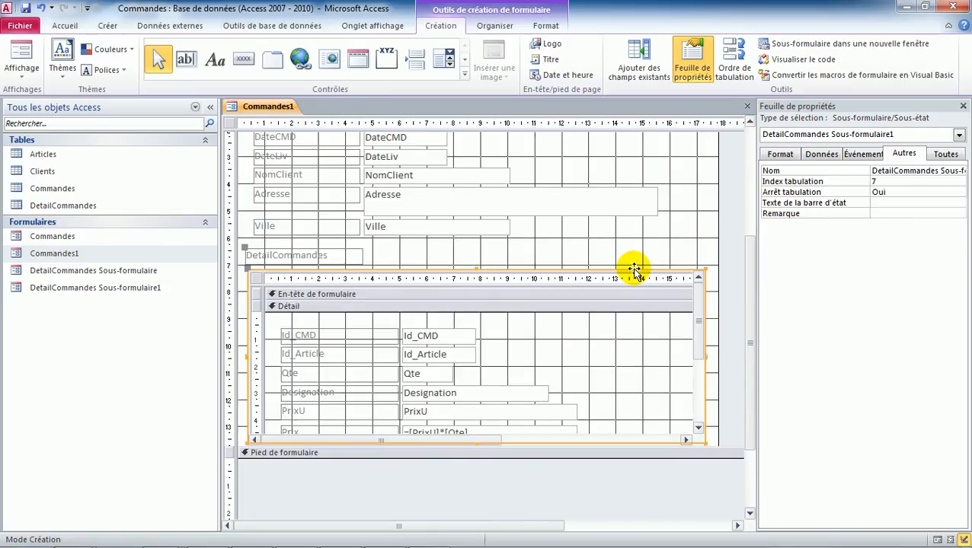
pyautogui.hotkey('shift', 'Up')
pyautogui.hotkey('shift', 'Up')
pyautogui.hotkey('shift', 'Up')
pyautogui.hotkey('shift', 'Up')
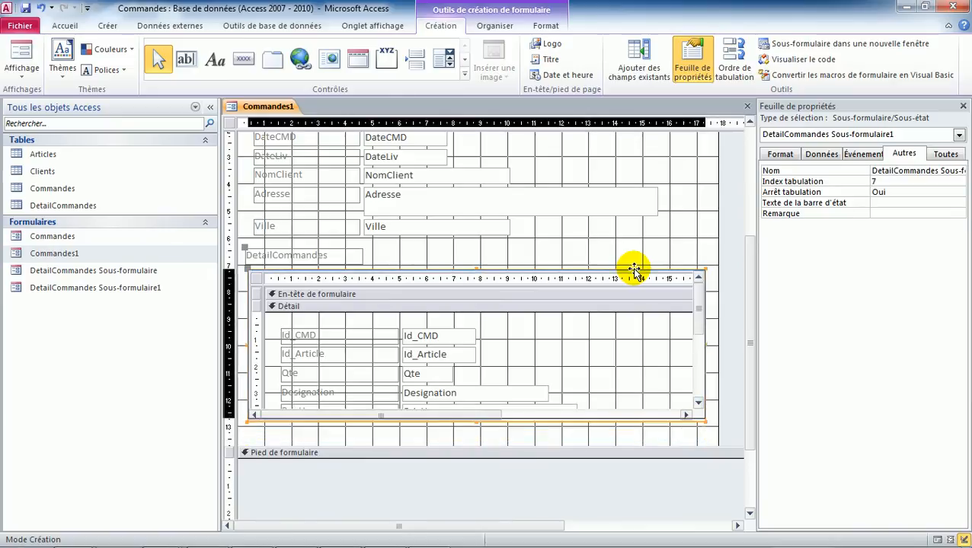
pyautogui.hotkey('shift', 'Up')
pyautogui.hotkey('shift', 'Up')
pyautogui.hotkey('shift', 'Up')
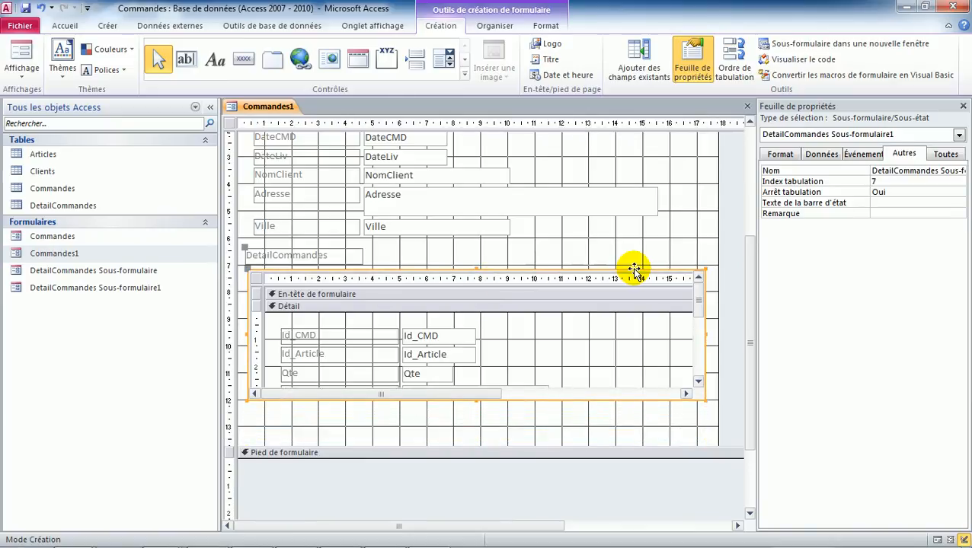
pyautogui.moveTo(575, 445); pyautogui.dragTo(573, 426)
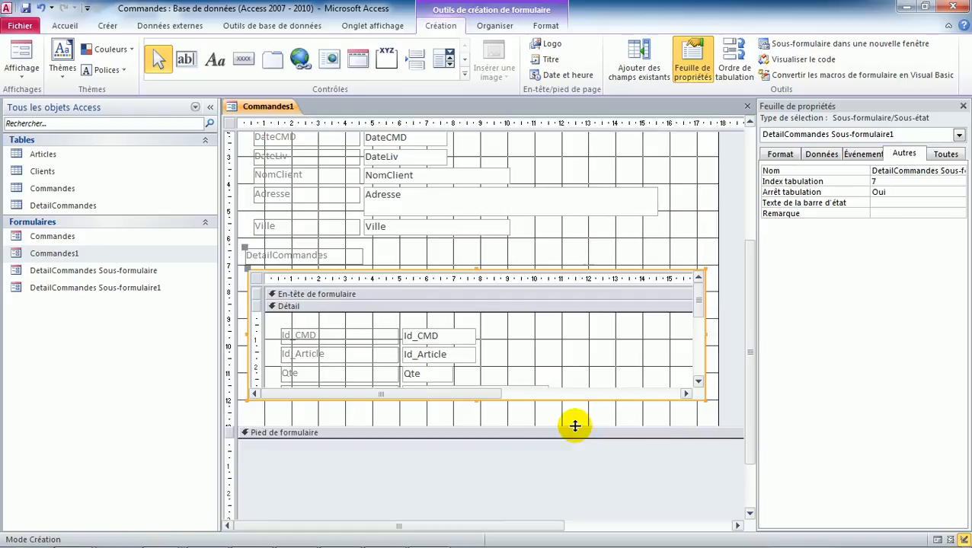
# Display the form in form view and fit the subform's Designation, PrixU and Prix columns to their contents.
pyautogui.click(21, 49)
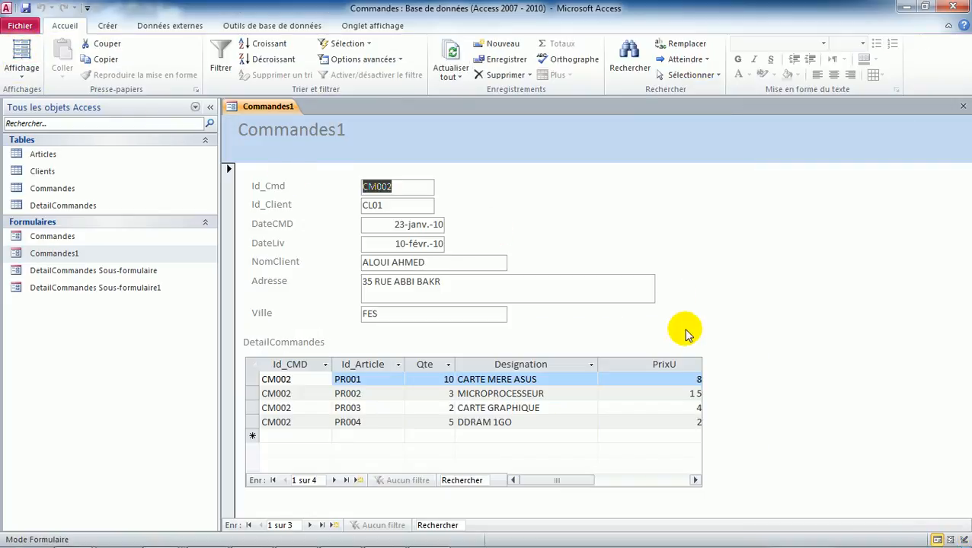
pyautogui.doubleClick(599, 364)
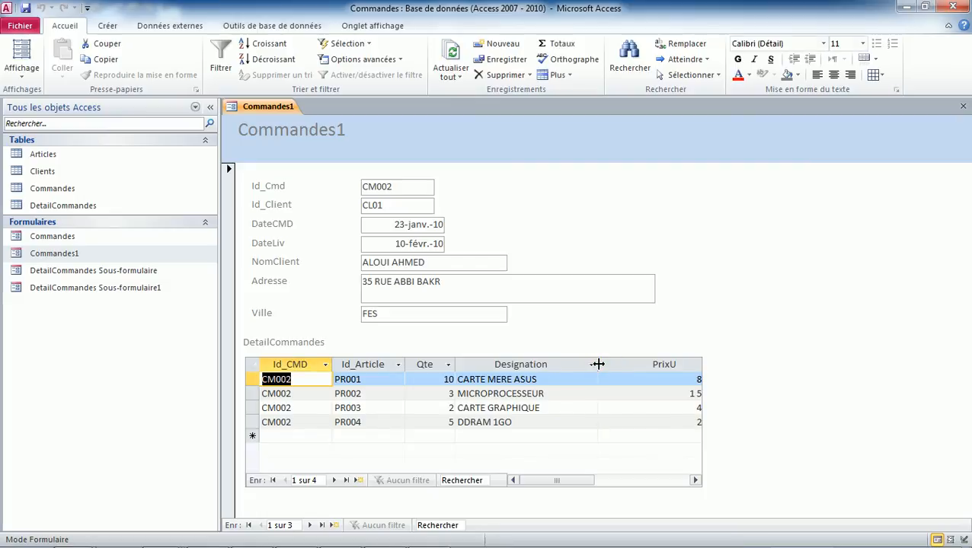
pyautogui.doubleClick(692, 364)
pyautogui.click(780, 390)
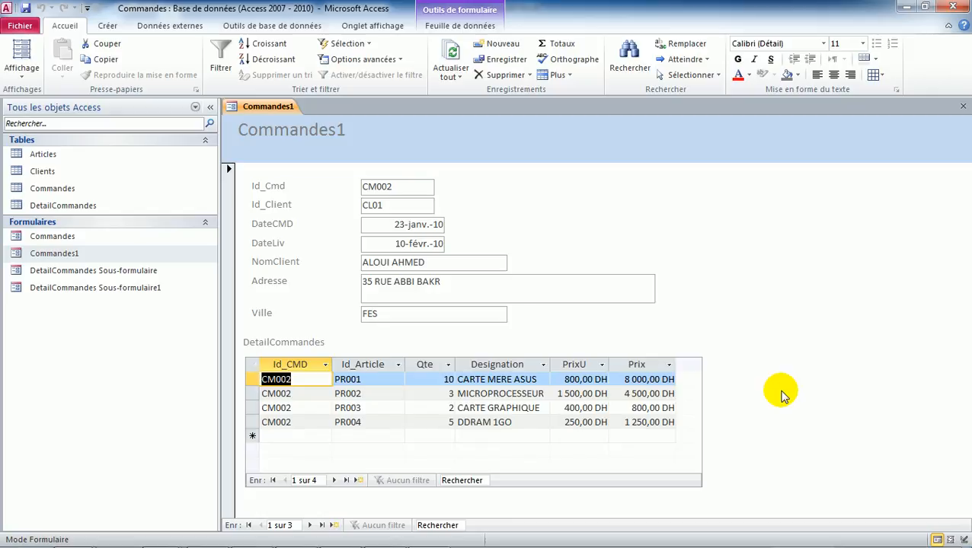
pyautogui.moveTo(770, 537)
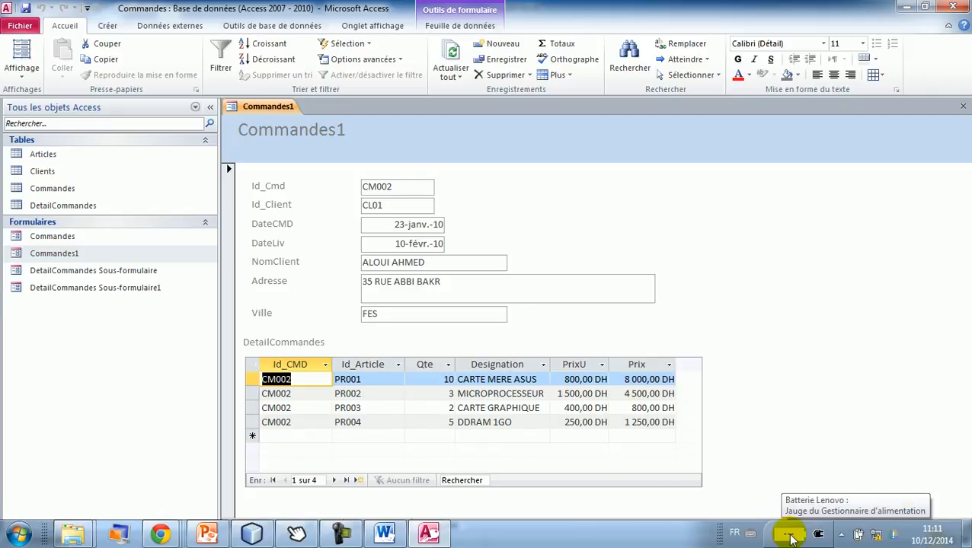
pyautogui.click(341, 533)
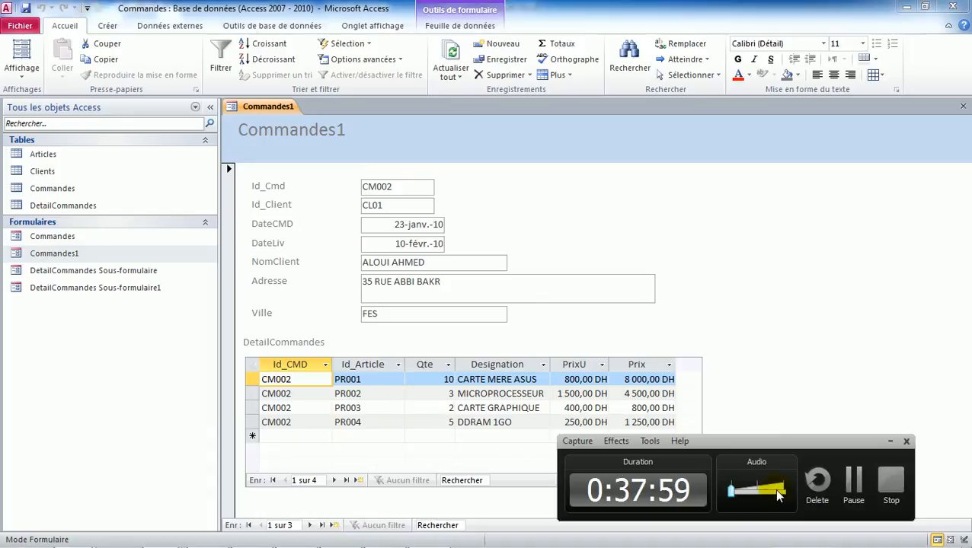
pyautogui.click(860, 485)
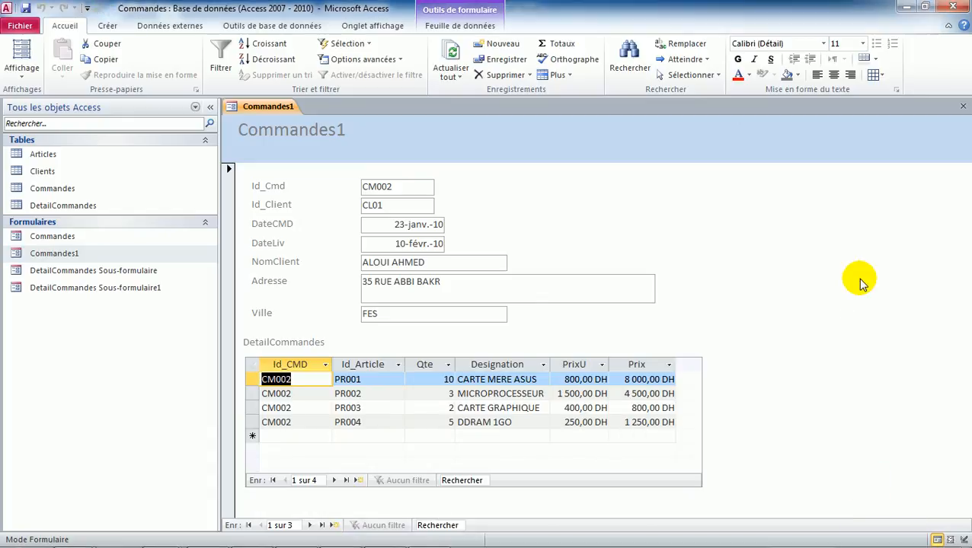
# Switch to TP1.docx in Word to review the model COMMANDES form with its MONTANT TOTAL field, and return to Access.
pyautogui.hotkey('alt', 'Tab')
pyautogui.hotkey('alt', 'Tab')
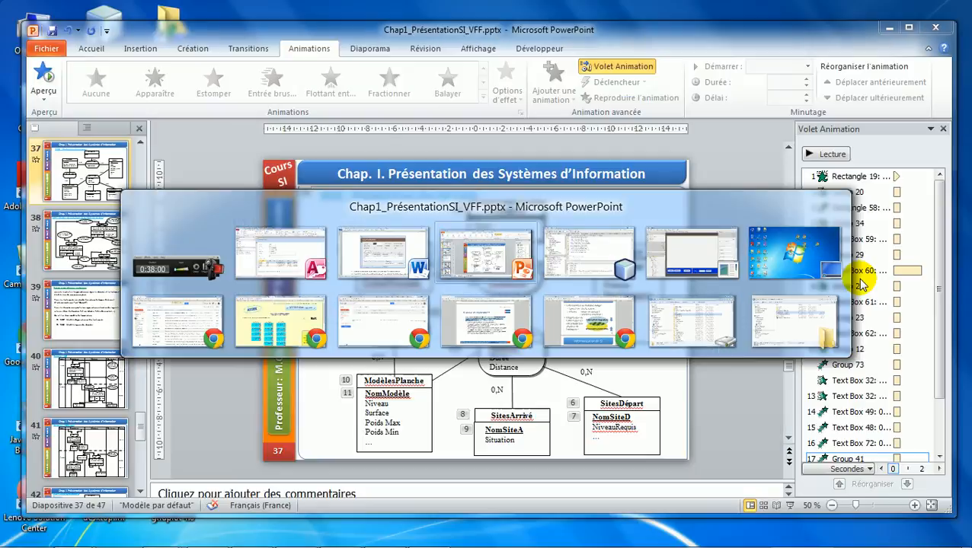
pyautogui.hotkey('alt', 'Tab')
pyautogui.hotkey('alt', 'Tab')
pyautogui.hotkey('alt', 'Tab')
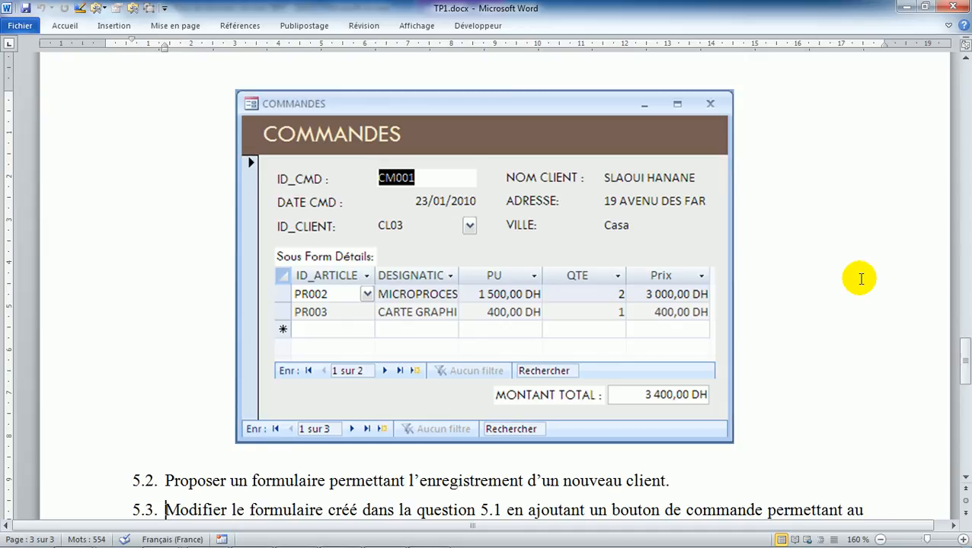
pyautogui.hotkey('alt', 'Tab')
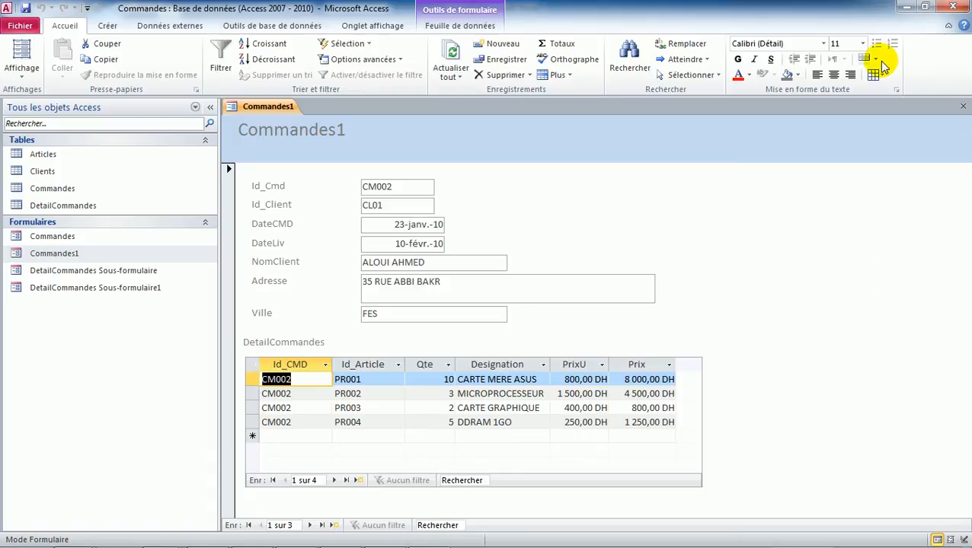
# Save and close the Commandes1 form with its subform changes, and open DetailCommandes Sous-formulaire1 in design view.
pyautogui.click(963, 107)
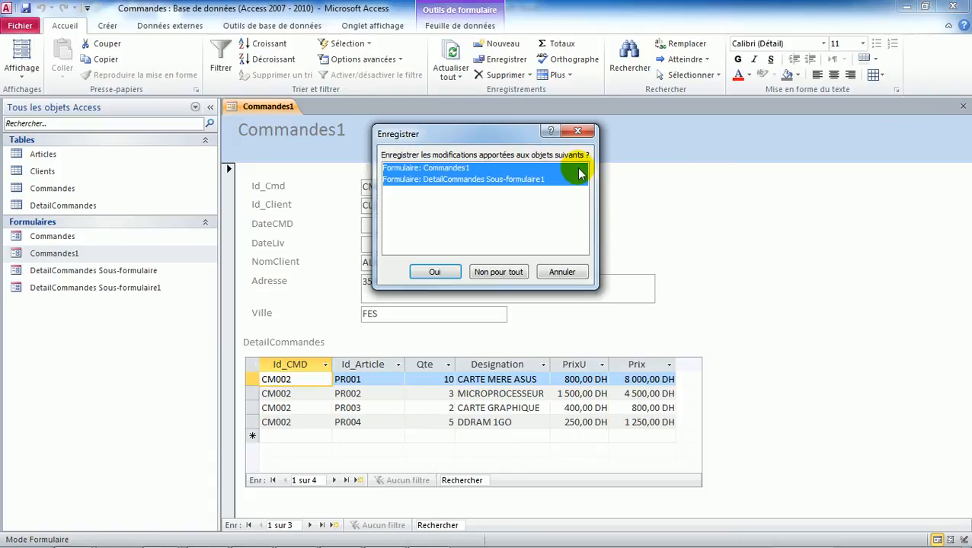
pyautogui.click(438, 275)
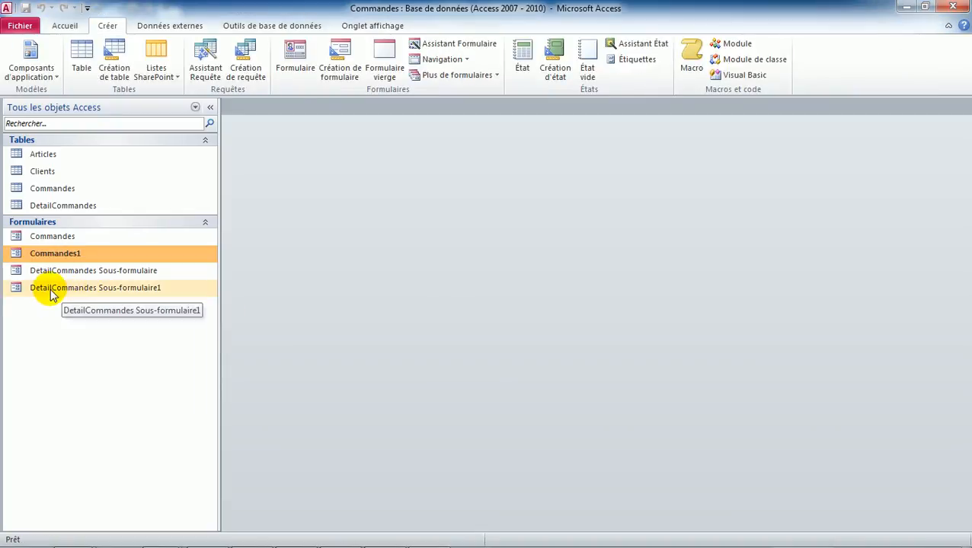
pyautogui.click(19, 292)
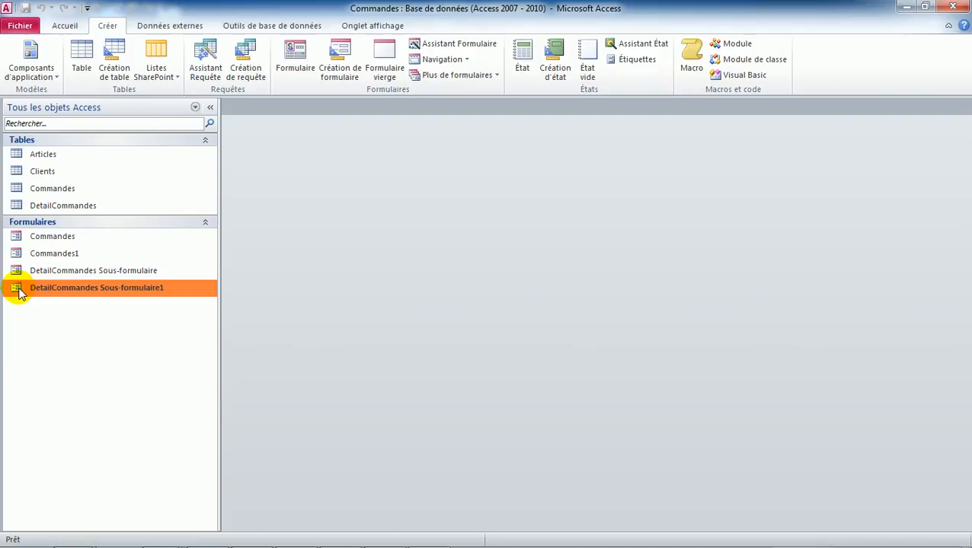
pyautogui.rightClick(19, 292)
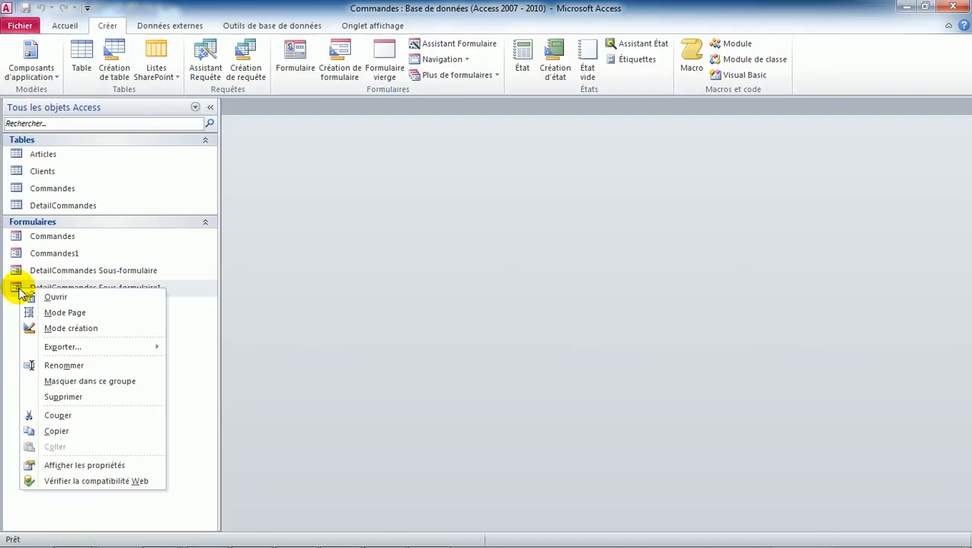
pyautogui.click(71, 332)
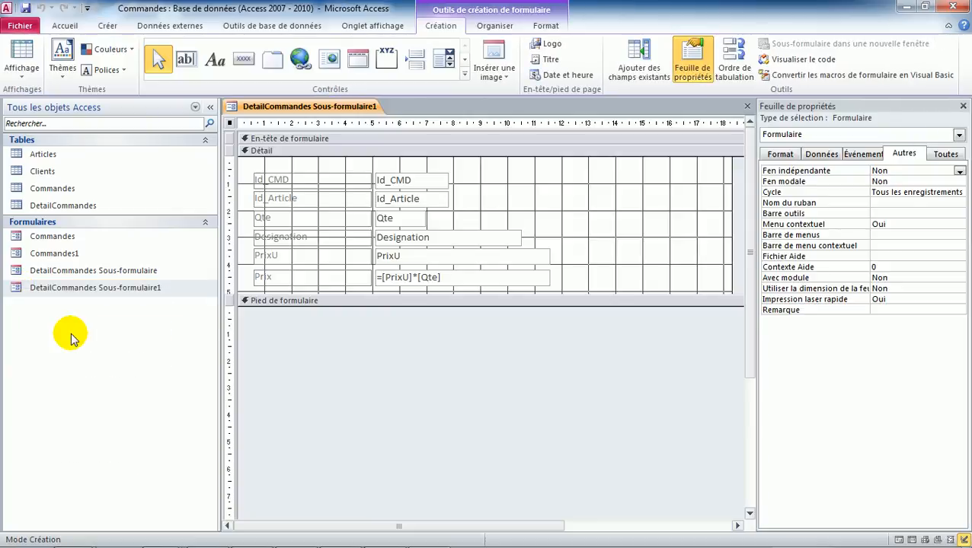
pyautogui.rightClick(38, 291)
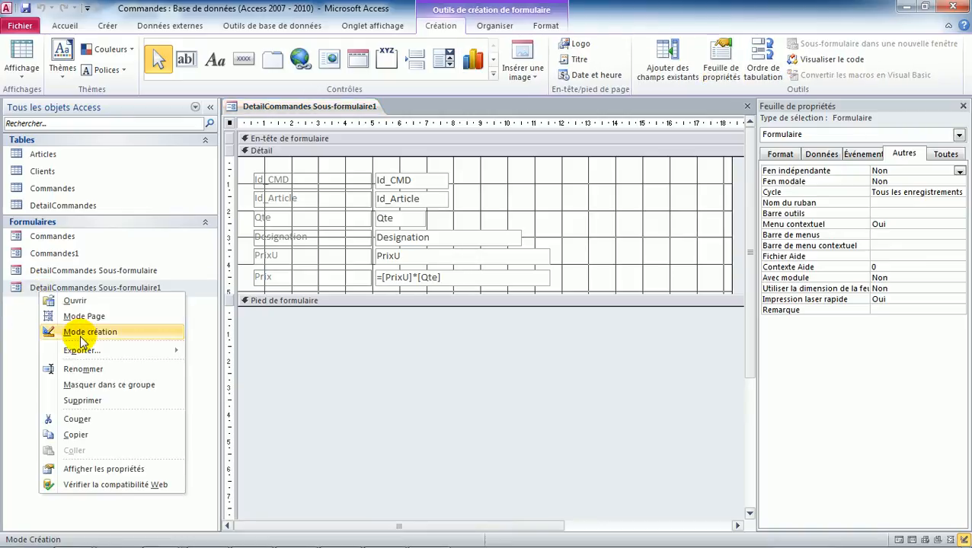
pyautogui.click(604, 246)
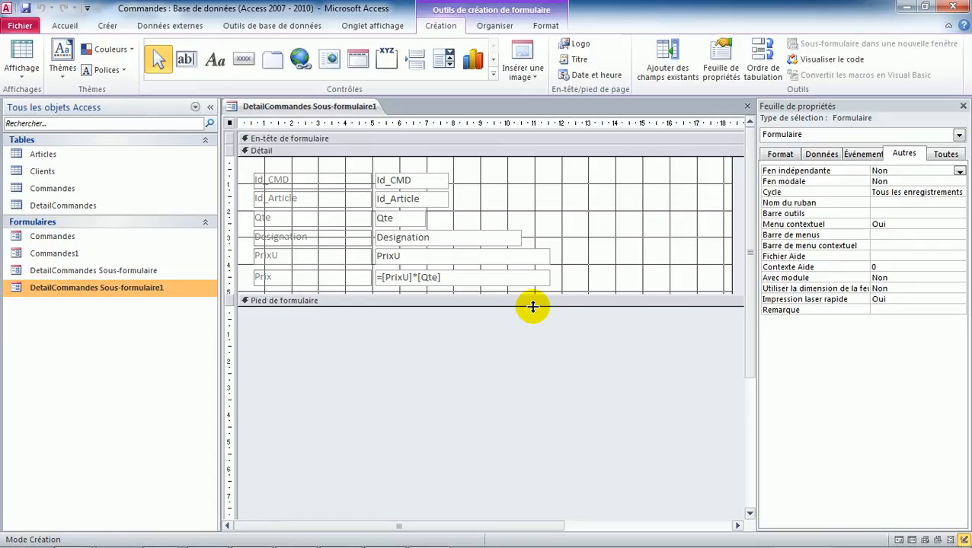
# Extend the subform's footer section to about 1.5 cm high and place a copy of the calculated Prix text box in it.
pyautogui.moveTo(532, 306); pyautogui.dragTo(534, 345)
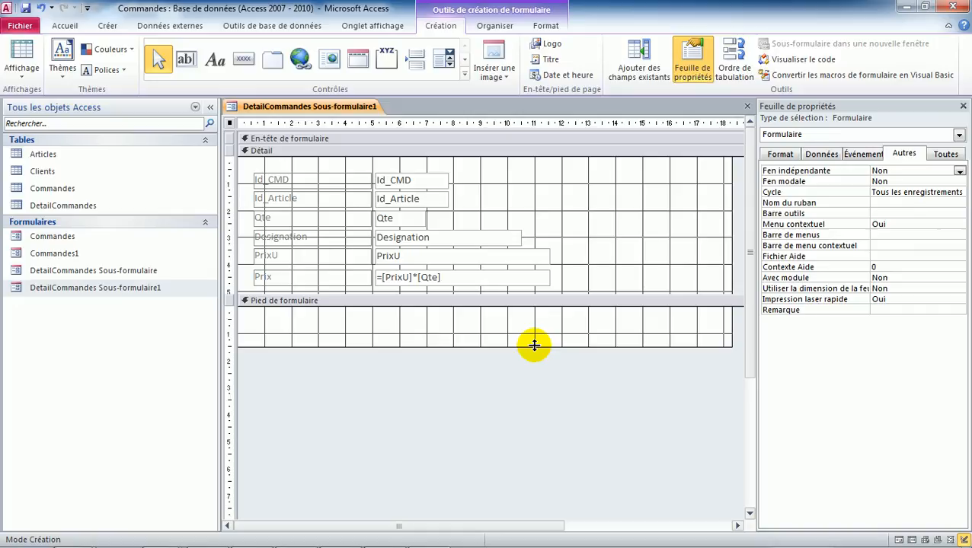
pyautogui.click(537, 287)
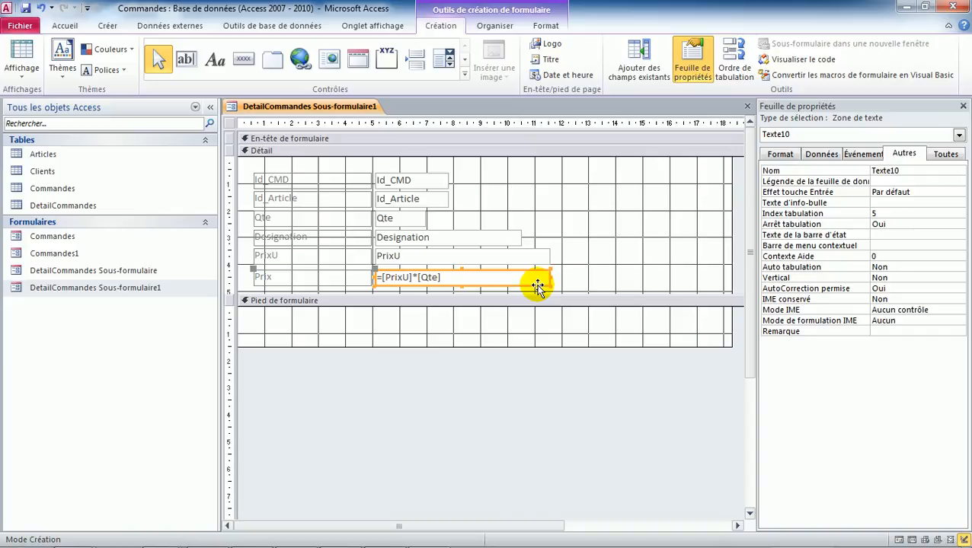
pyautogui.click(516, 332)
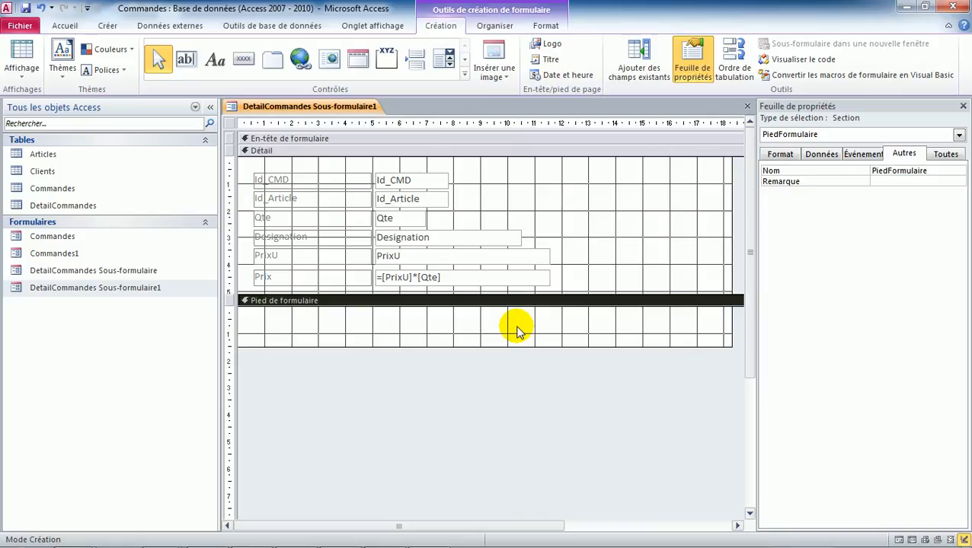
pyautogui.hotkey('ctrl', 'v')
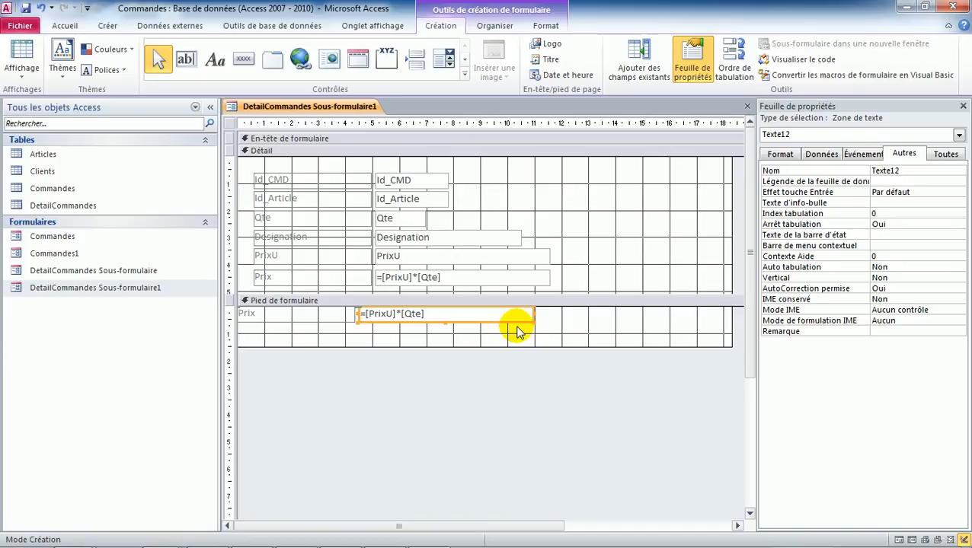
# Change the expression of the copied text box in the subform's footer to =Somme([PrixU]*[Qte]).
pyautogui.click(433, 313)
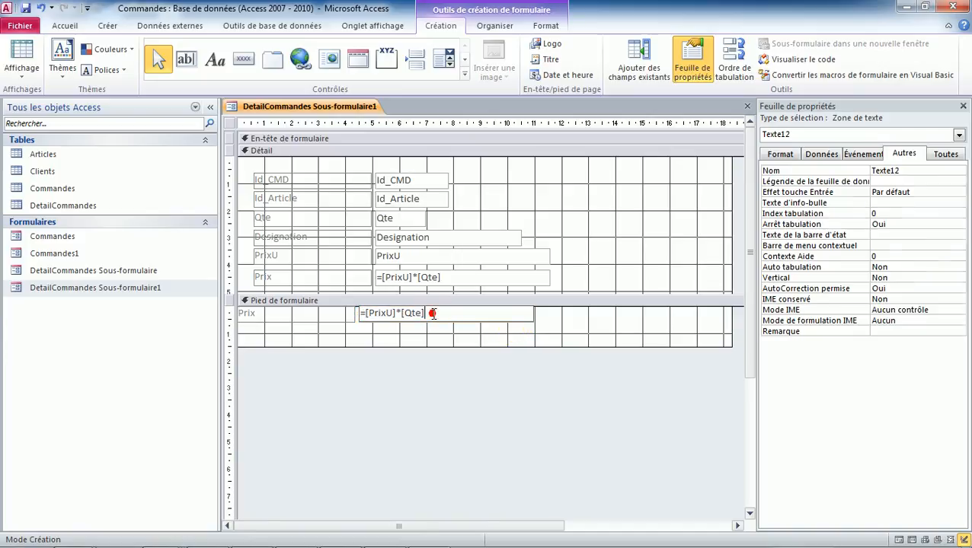
pyautogui.press('Left')
pyautogui.press('Left')
pyautogui.press('Left')
pyautogui.press('Left')
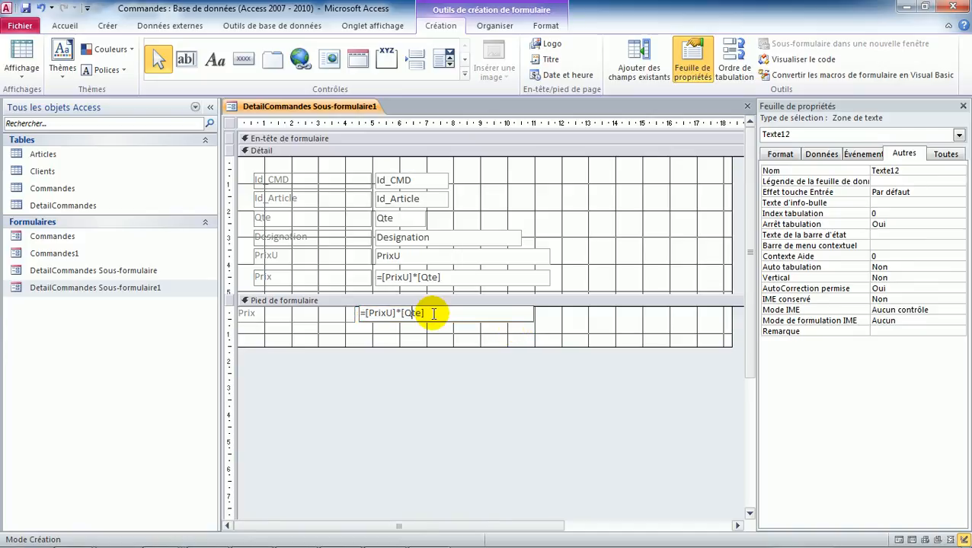
pyautogui.press('Left')
pyautogui.press('Left')
pyautogui.press('Left')
pyautogui.press('Left')
pyautogui.press('Left')
pyautogui.press('Left')
pyautogui.press('Left')
pyautogui.press('Left')
pyautogui.press('Left')
pyautogui.write('somme')
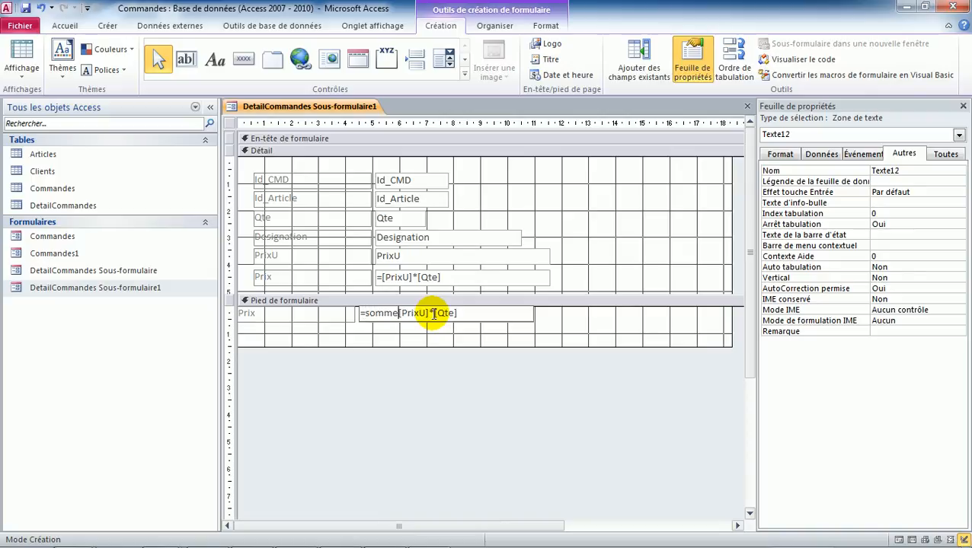
pyautogui.write('(')
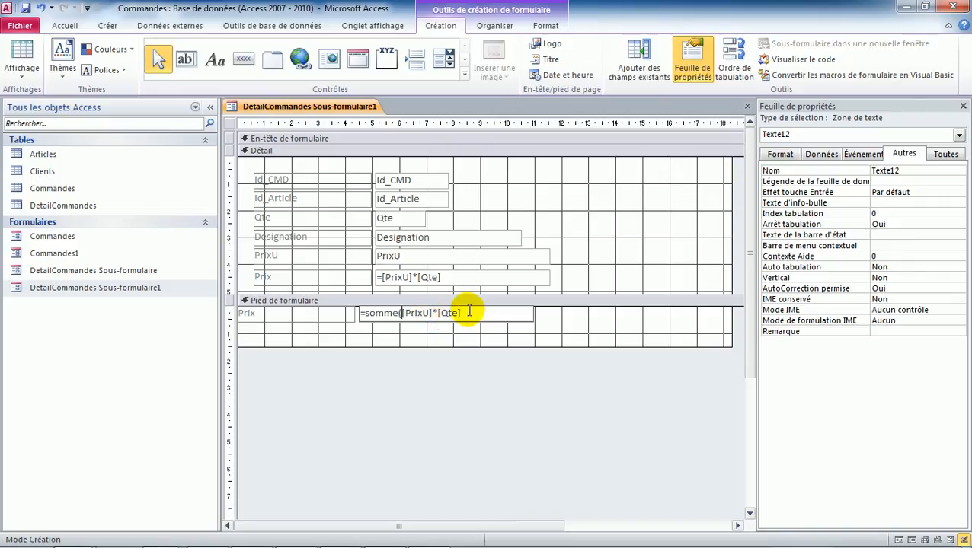
pyautogui.click(469, 313)
pyautogui.write(')')
# Caption the footer text box's label Montant and reduce the footer section to about 1 cm high.
pyautogui.click(279, 322)
pyautogui.doubleClick(247, 314)
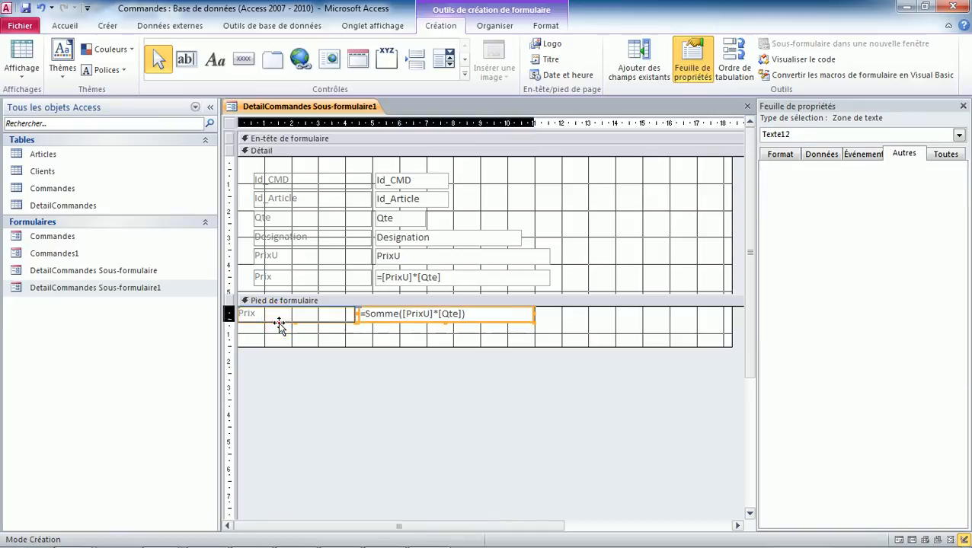
pyautogui.write('Montqn')
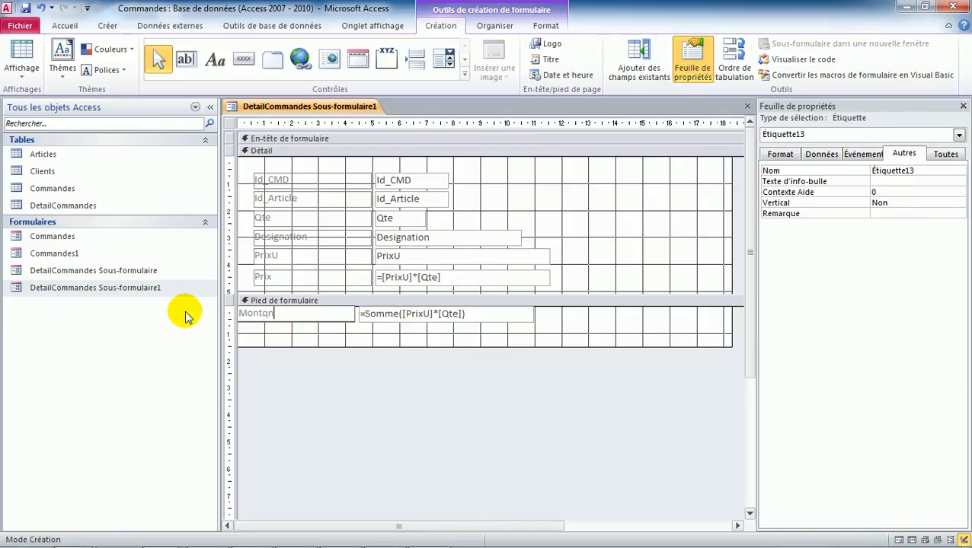
pyautogui.press('BackSpace')
pyautogui.press('BackSpace')
pyautogui.write('ant')
pyautogui.click(575, 329)
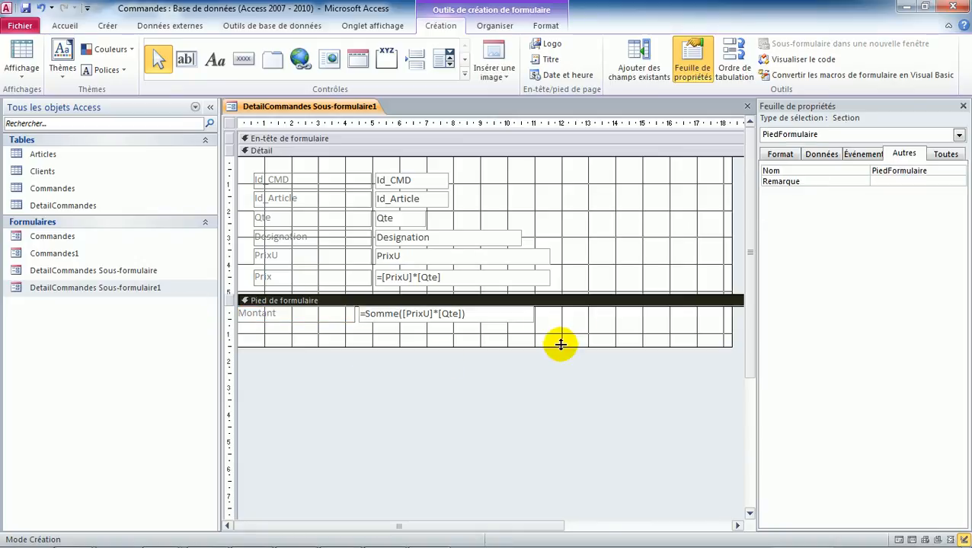
pyautogui.moveTo(559, 345); pyautogui.dragTo(559, 336)
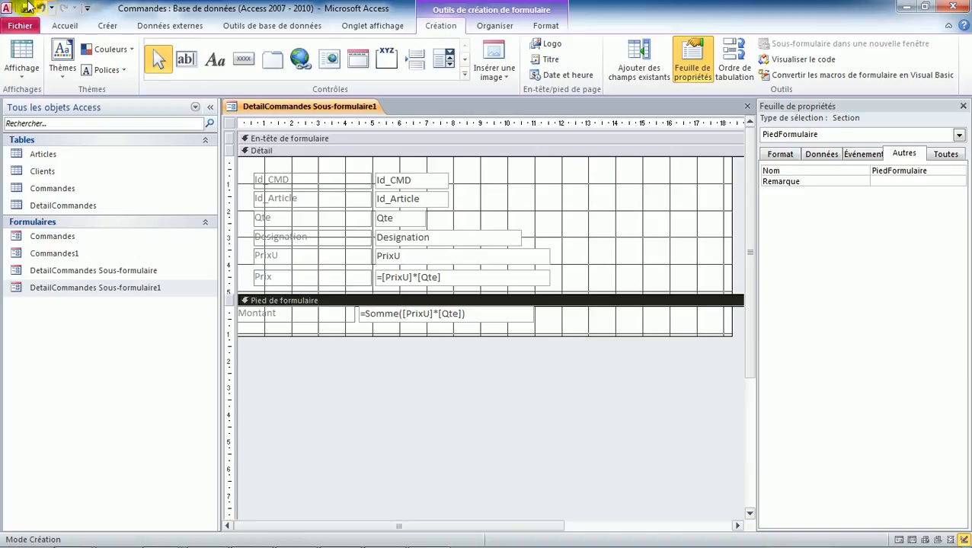
# Preview the subform in datasheet and form views, and check the model COMMANDES form in TP1.docx in Word before returning to Access.
pyautogui.click(22, 52)
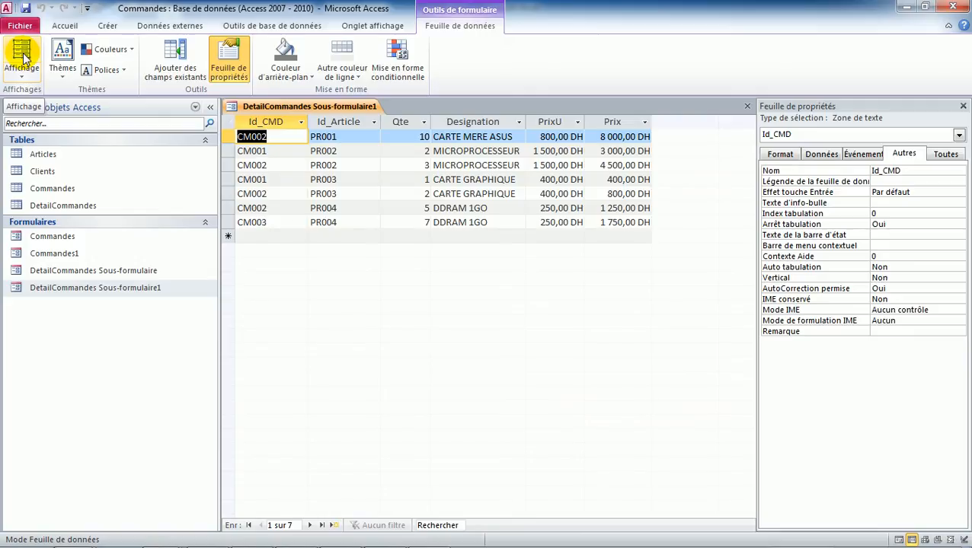
pyautogui.click(23, 77)
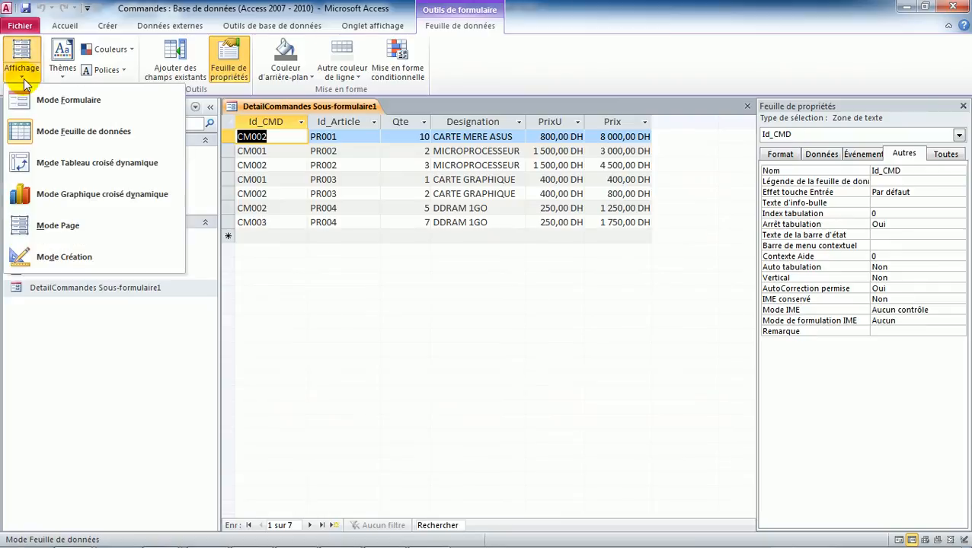
pyautogui.click(59, 111)
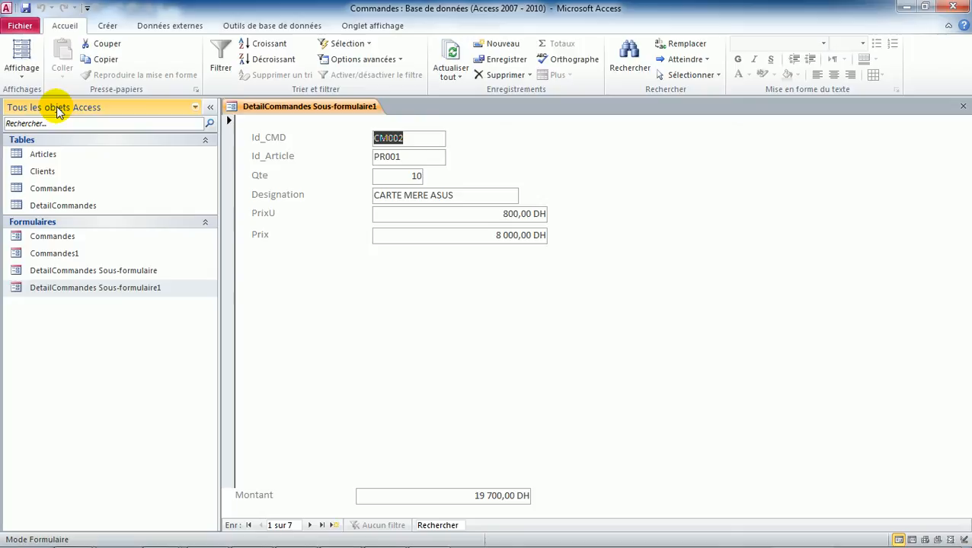
pyautogui.click(31, 79)
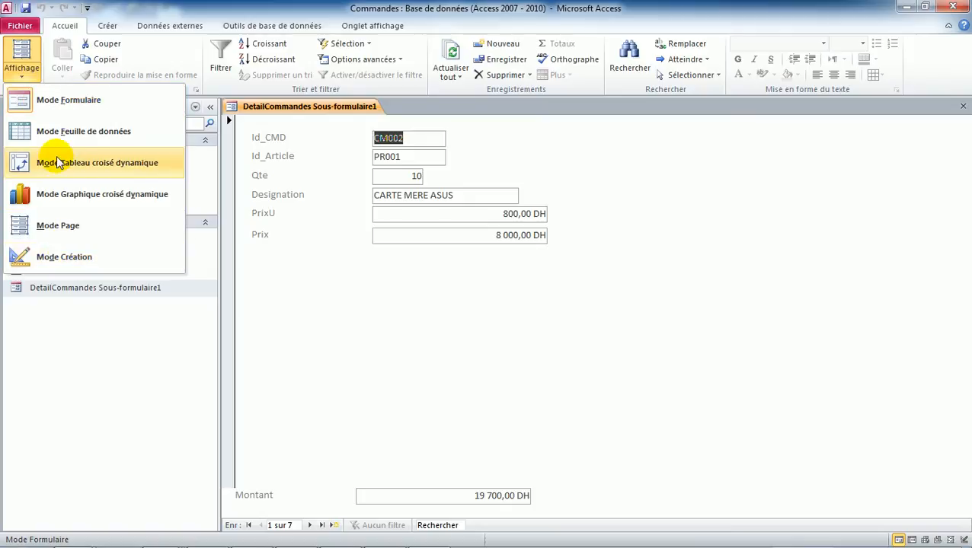
pyautogui.click(72, 131)
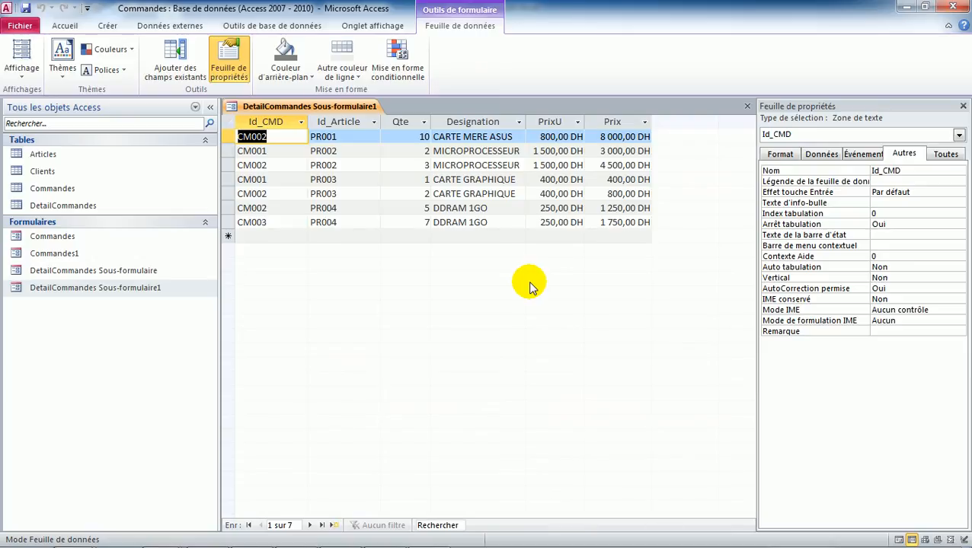
pyautogui.hotkey('alt', 'Tab')
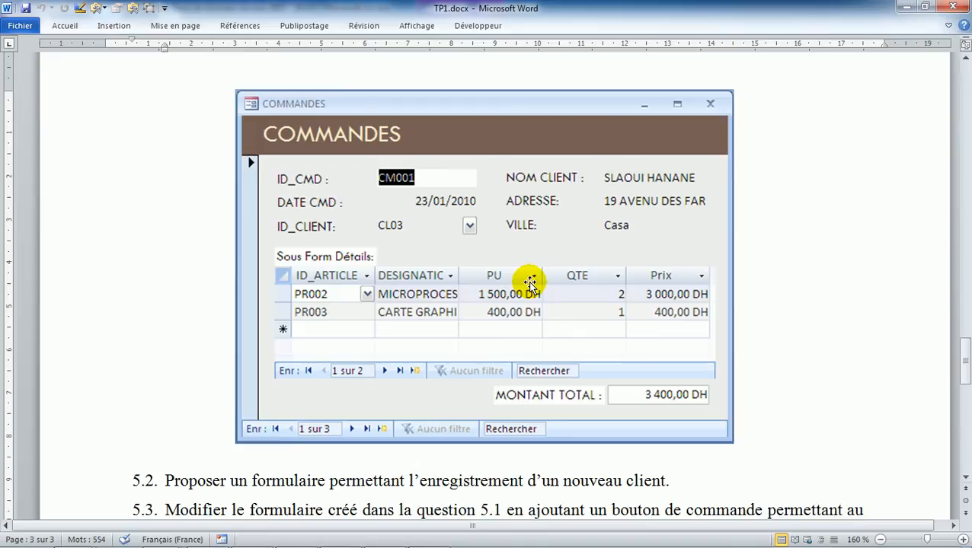
pyautogui.hotkey('alt', 'Tab')
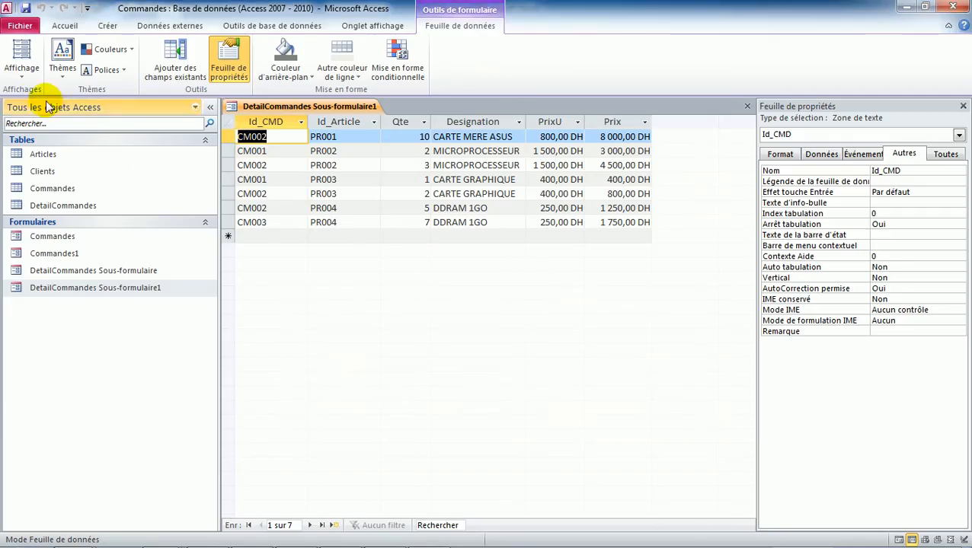
# Return the subform to design view and name the footer's sum text box MontantTotal.
pyautogui.click(24, 75)
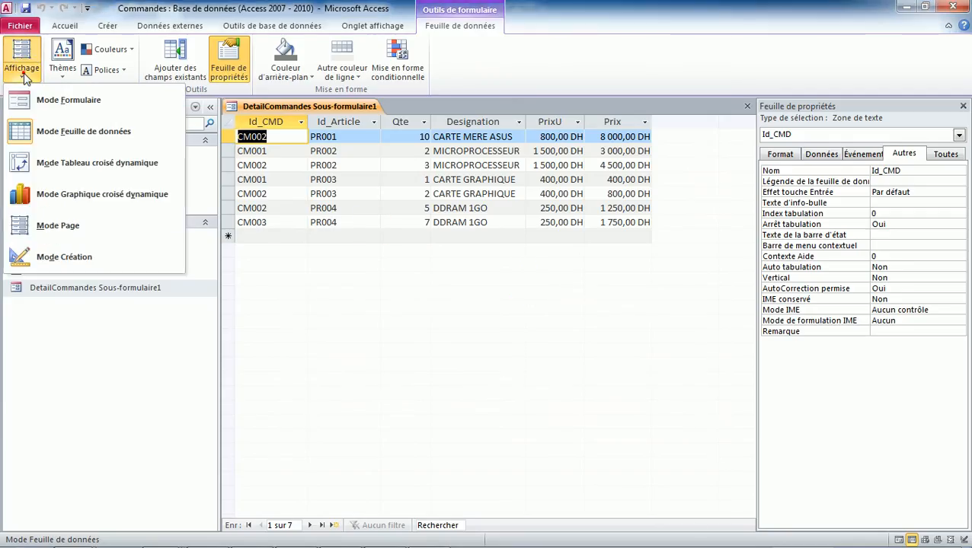
pyautogui.click(73, 256)
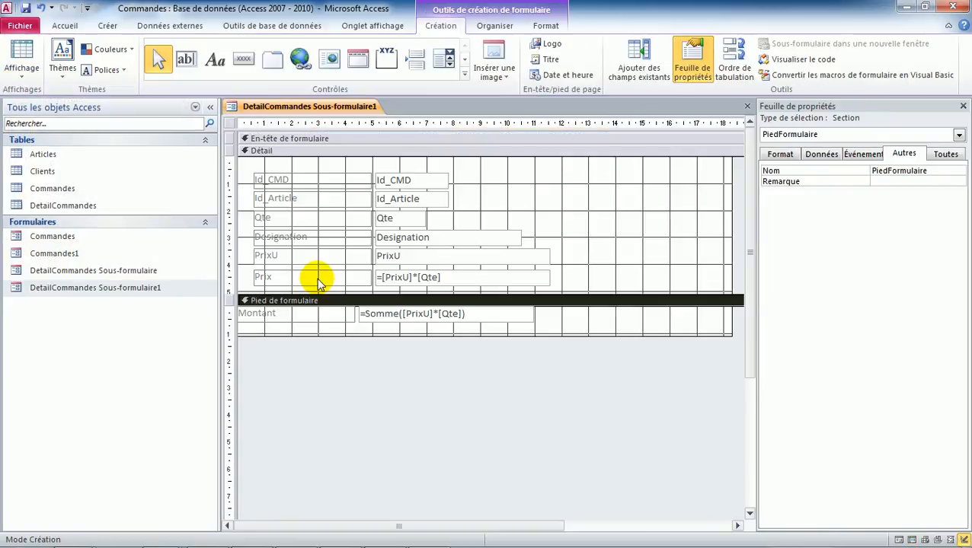
pyautogui.click(300, 320)
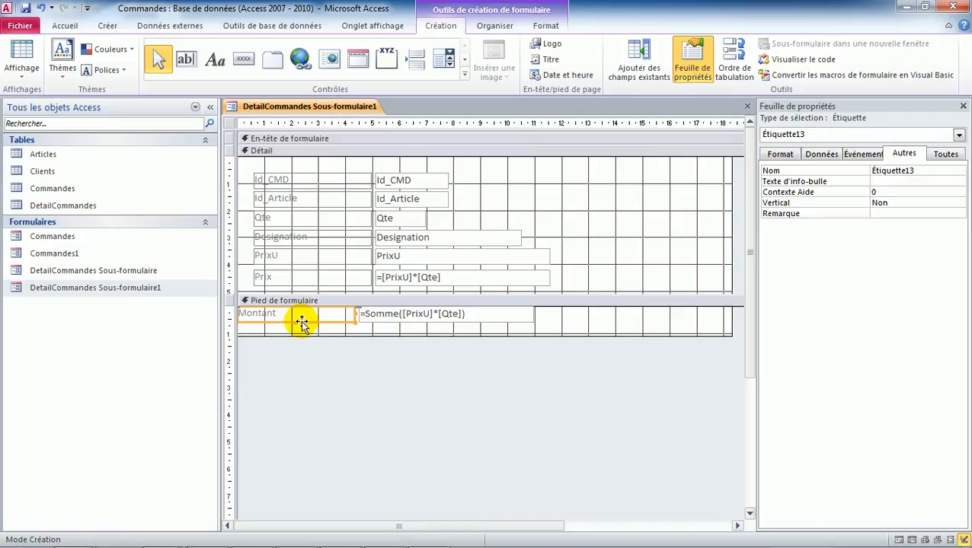
pyautogui.click(440, 318)
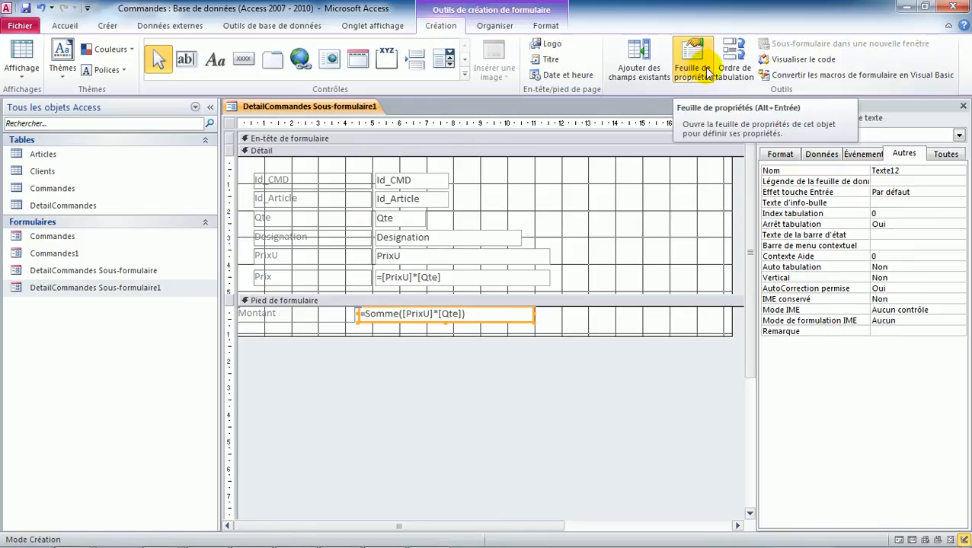
pyautogui.click(903, 170)
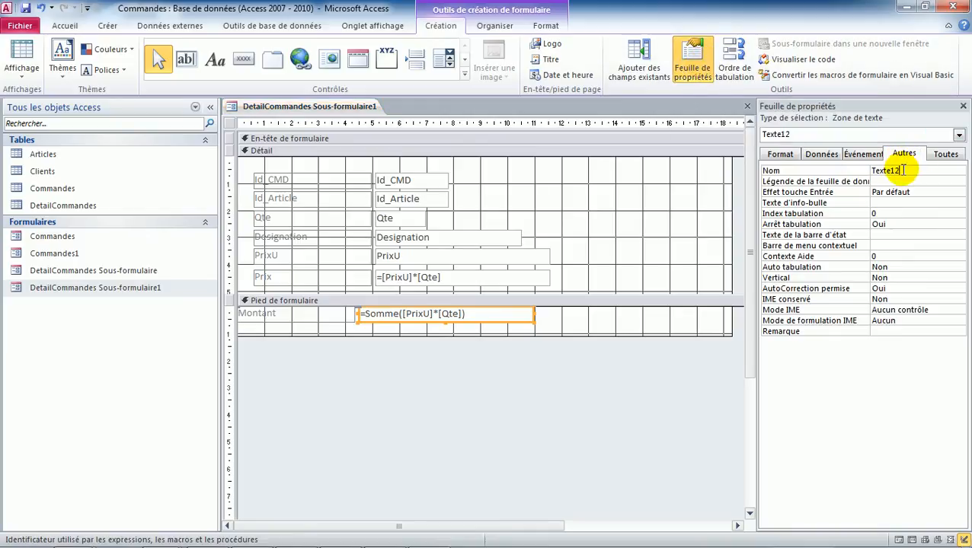
pyautogui.moveTo(903, 170); pyautogui.dragTo(859, 172)
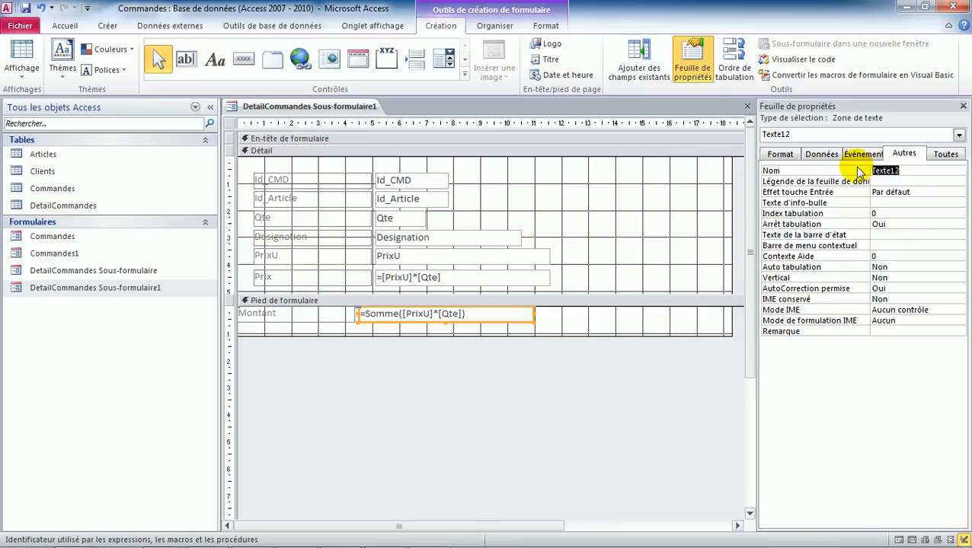
pyautogui.write('Mona')
pyautogui.press('BackSpace')
pyautogui.write('tantTotal')
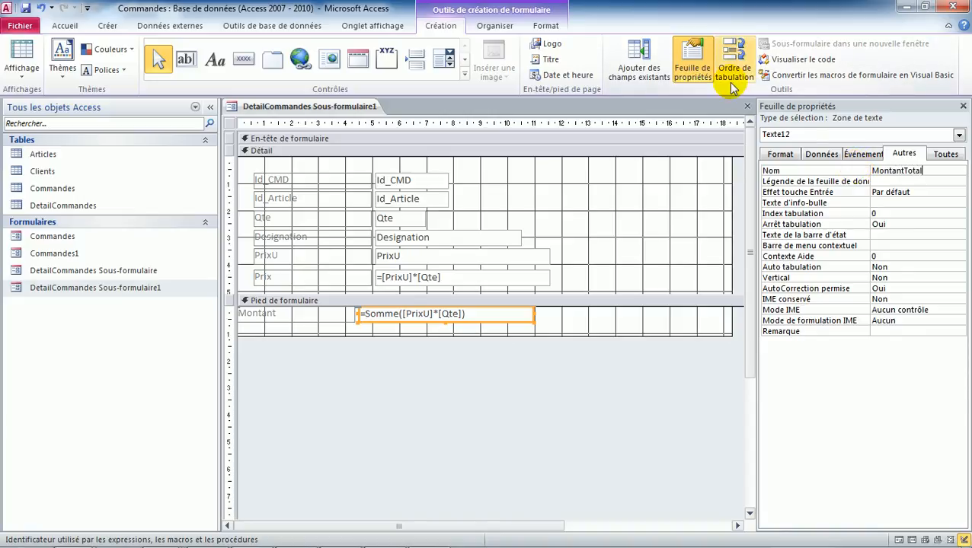
pyautogui.press('Return')
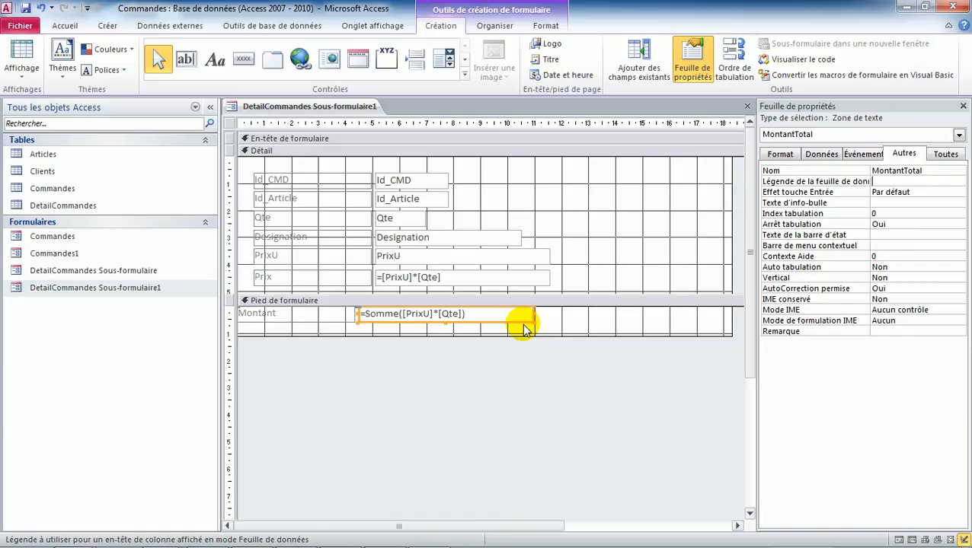
# Save and close DetailCommandes Sous-formulaire1, and open the Commandes1 form in design view.
pyautogui.click(930, 172)
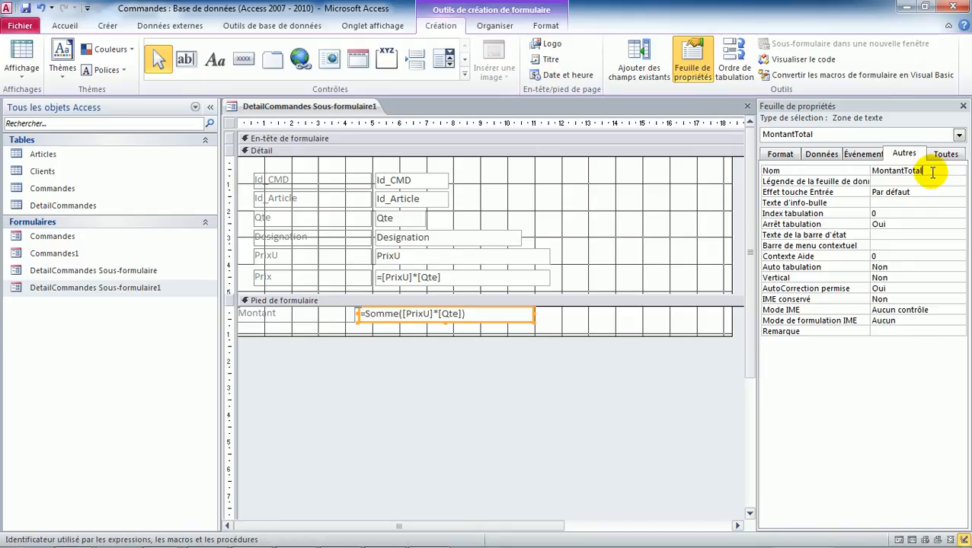
pyautogui.click(25, 8)
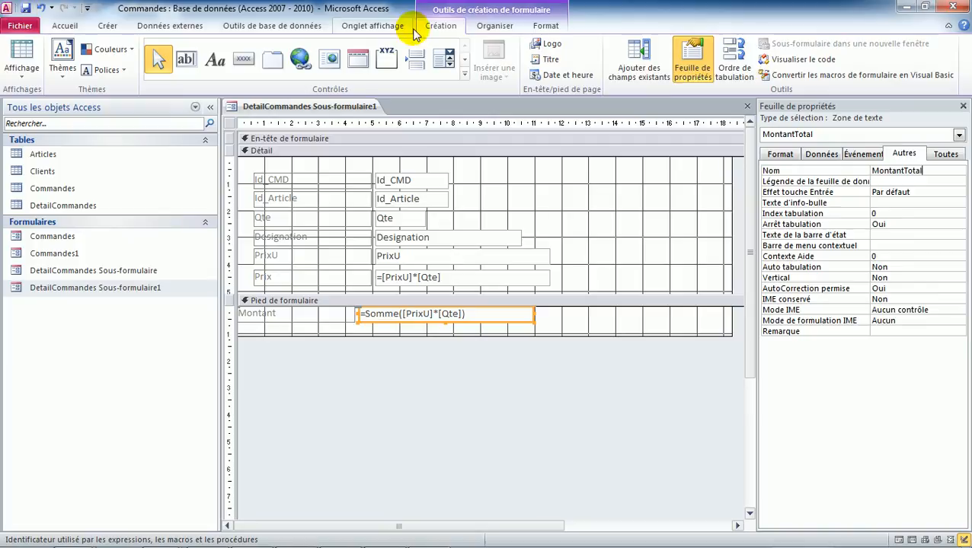
pyautogui.click(746, 107)
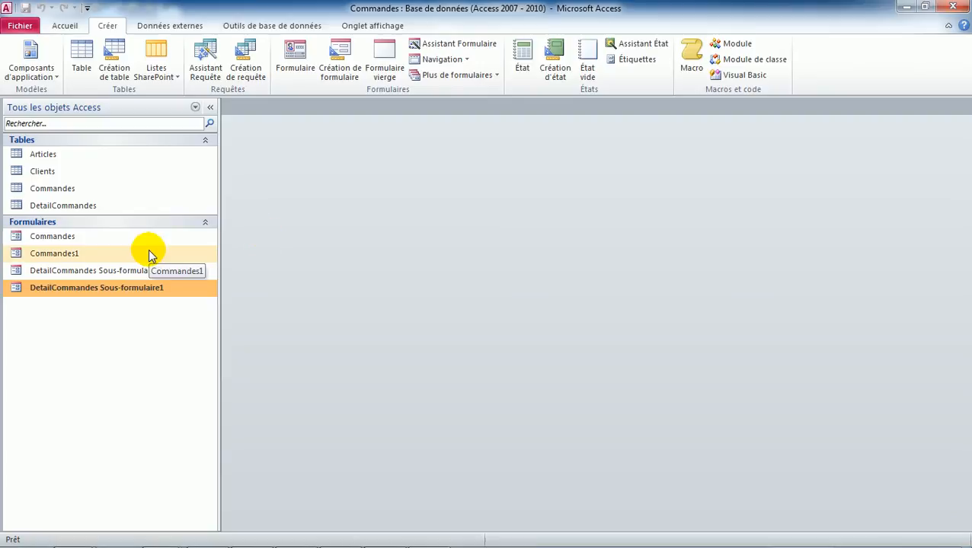
pyautogui.click(66, 256)
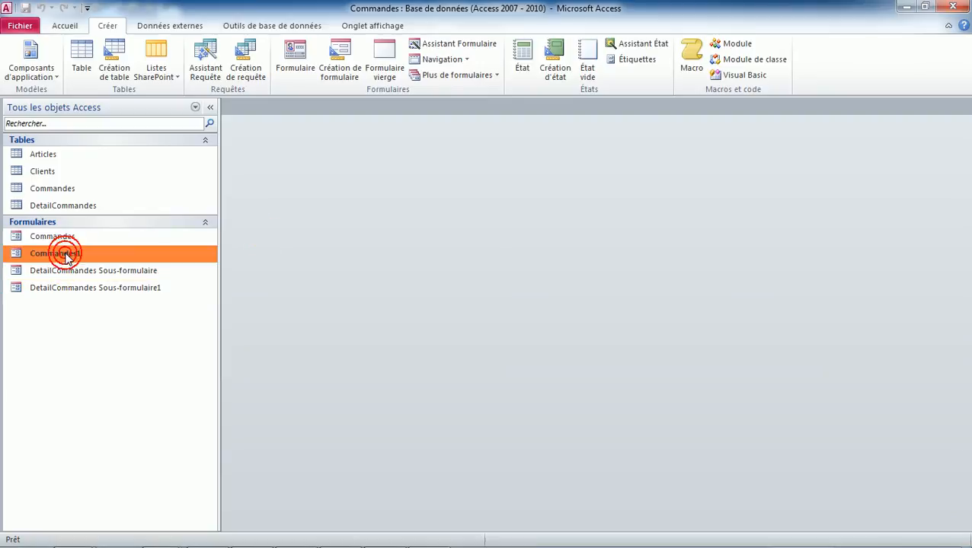
pyautogui.rightClick(65, 256)
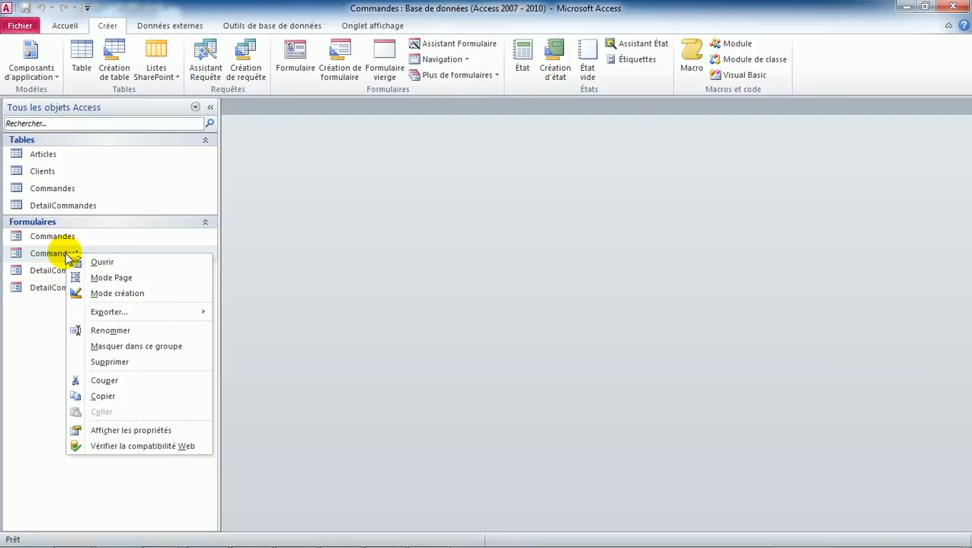
pyautogui.click(122, 294)
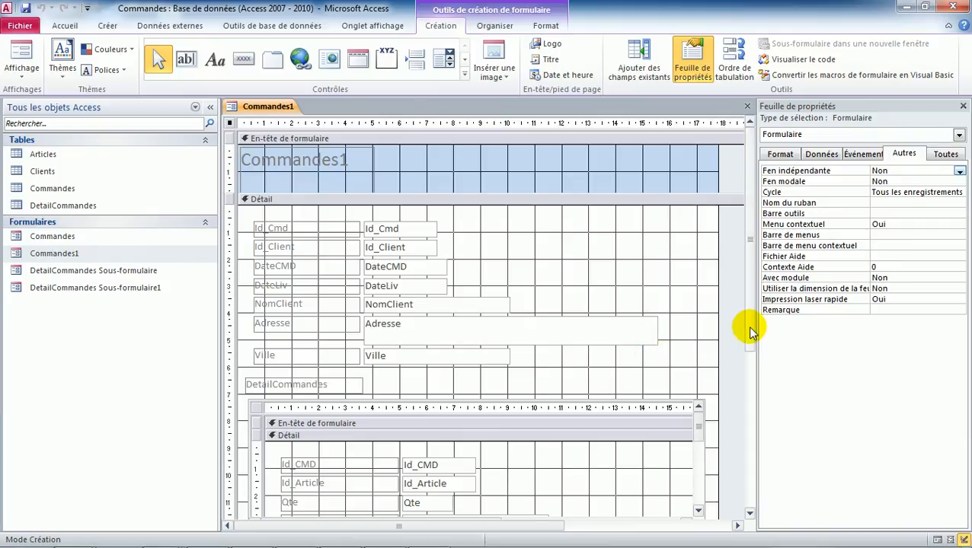
# Draw an unbound text box about 3.5 cm wide below the DetailCommandes subform in the detail section of Commandes1.
pyautogui.moveTo(749, 327); pyautogui.dragTo(748, 397)
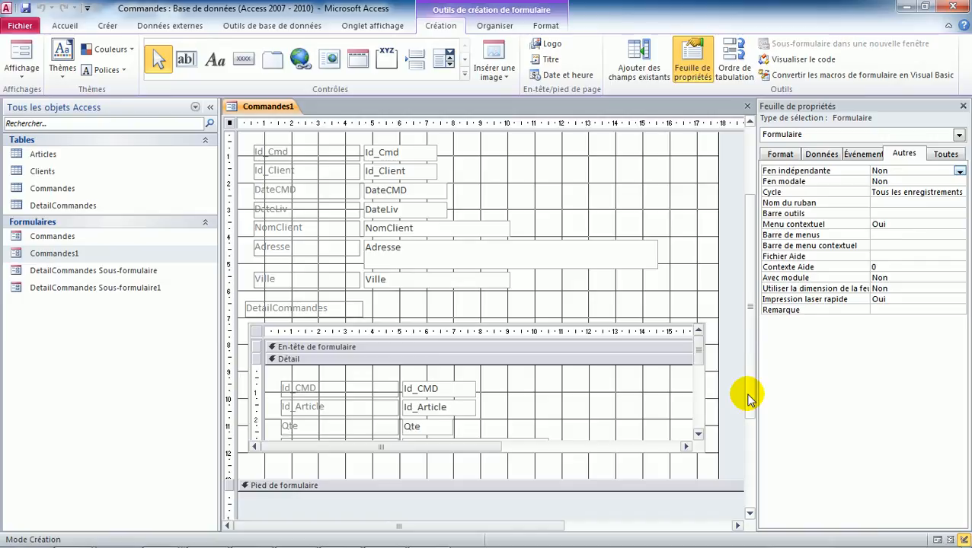
pyautogui.moveTo(749, 409); pyautogui.dragTo(750, 485)
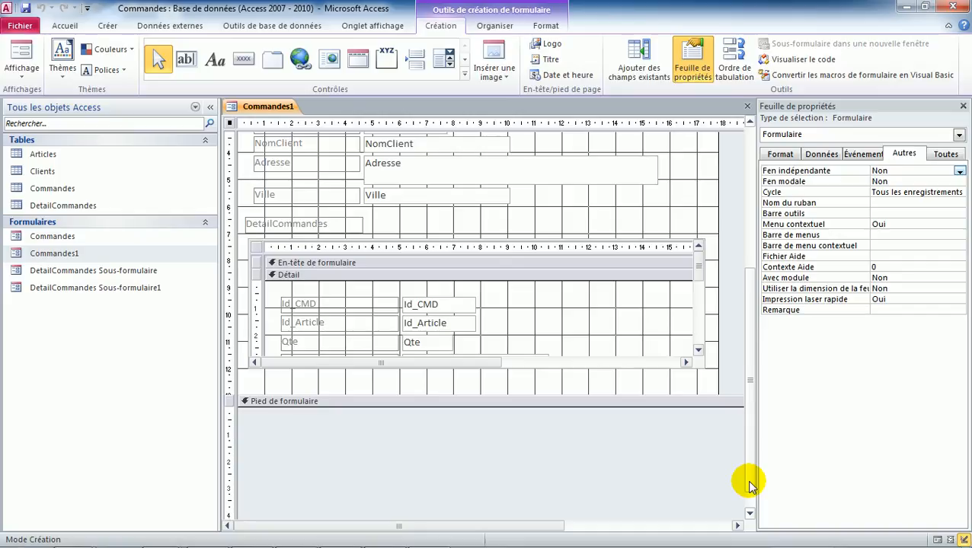
pyautogui.click(187, 64)
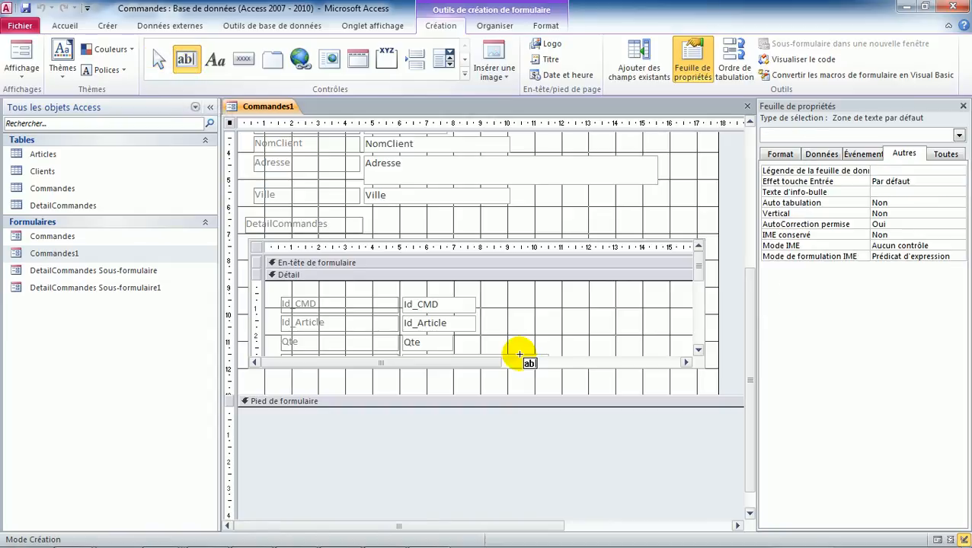
pyautogui.moveTo(592, 379); pyautogui.dragTo(690, 392)
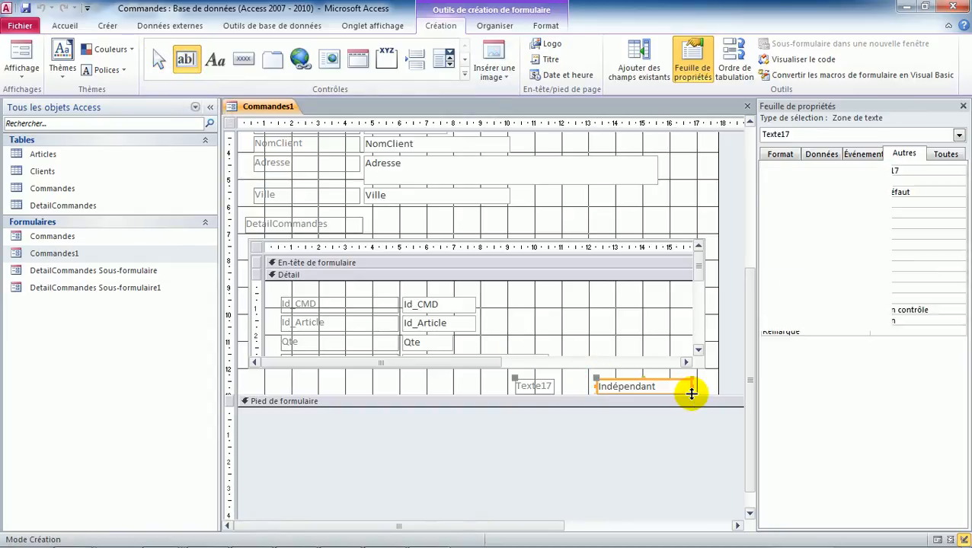
# Extend the detail section of Commandes1 to about 14 cm high and delete the text box drawn below the subform.
pyautogui.moveTo(487, 395); pyautogui.dragTo(487, 418)
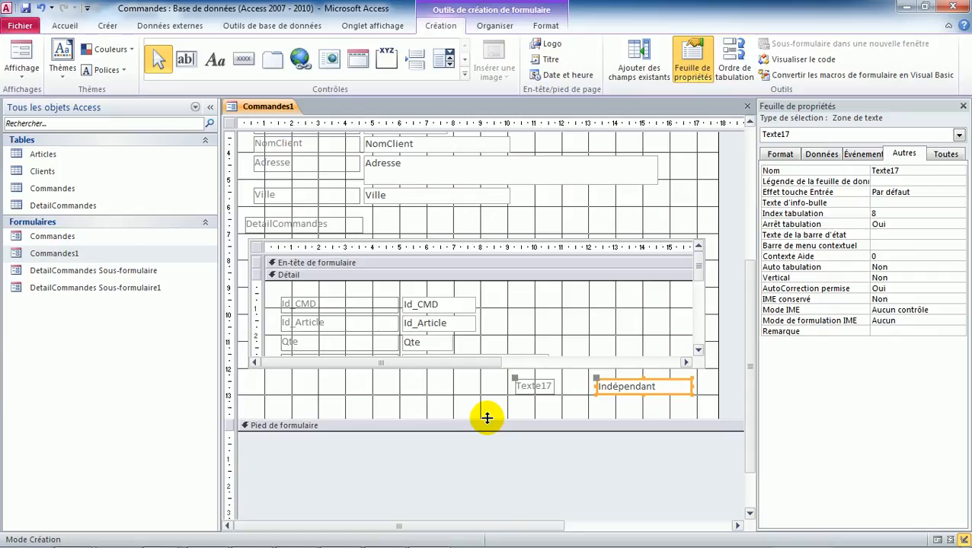
pyautogui.press('Delete')
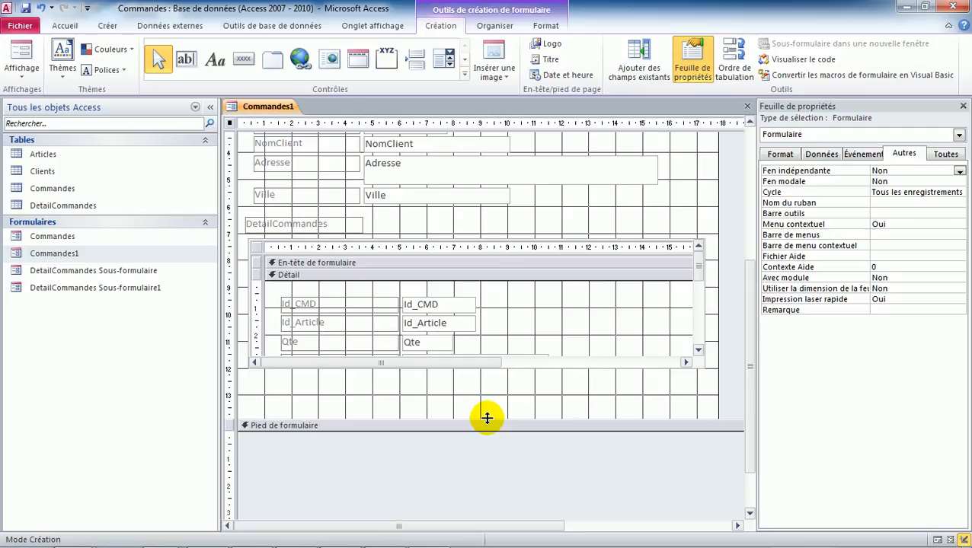
# Draw an unbound text box about 4.5 cm wide below the DetailCommandes subform in the detail section and show its data properties.
pyautogui.click(184, 63)
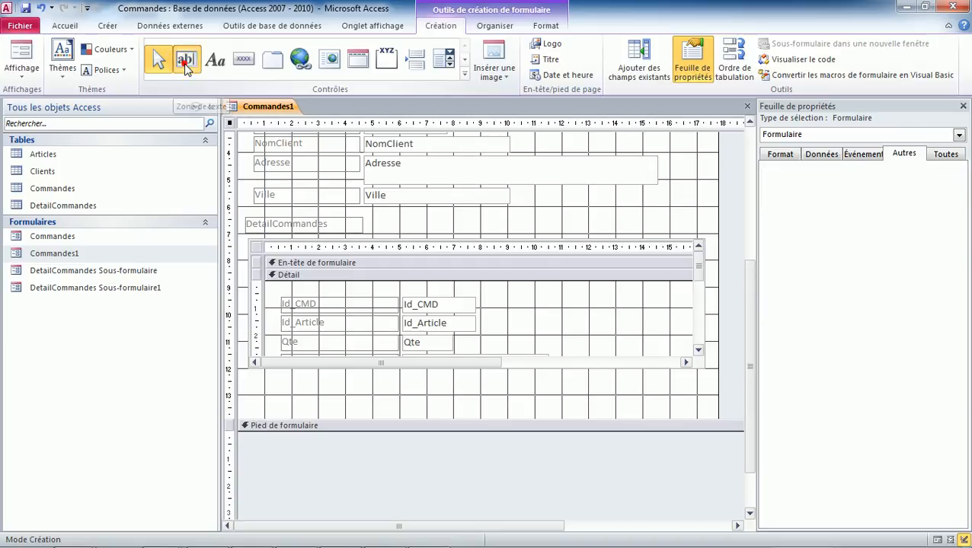
pyautogui.moveTo(572, 383); pyautogui.dragTo(691, 401)
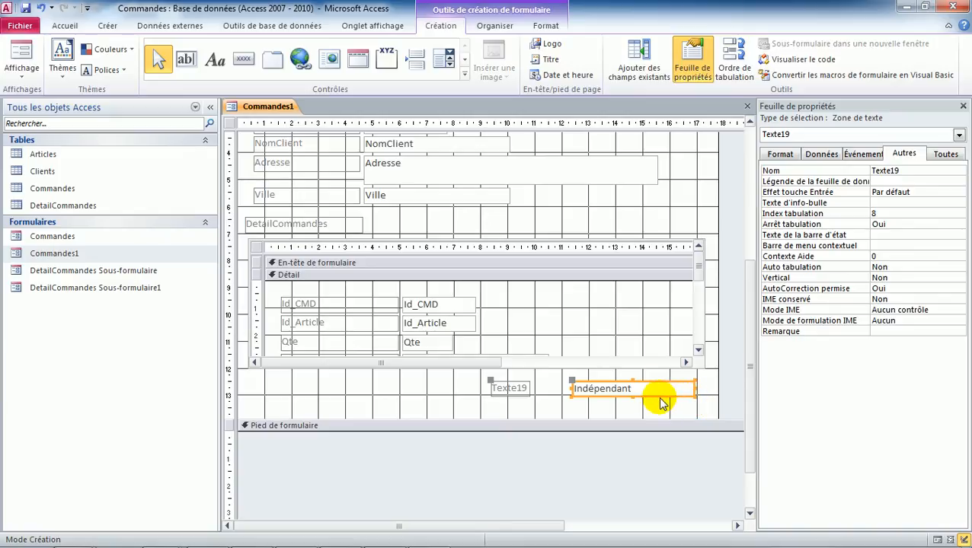
pyautogui.click(819, 155)
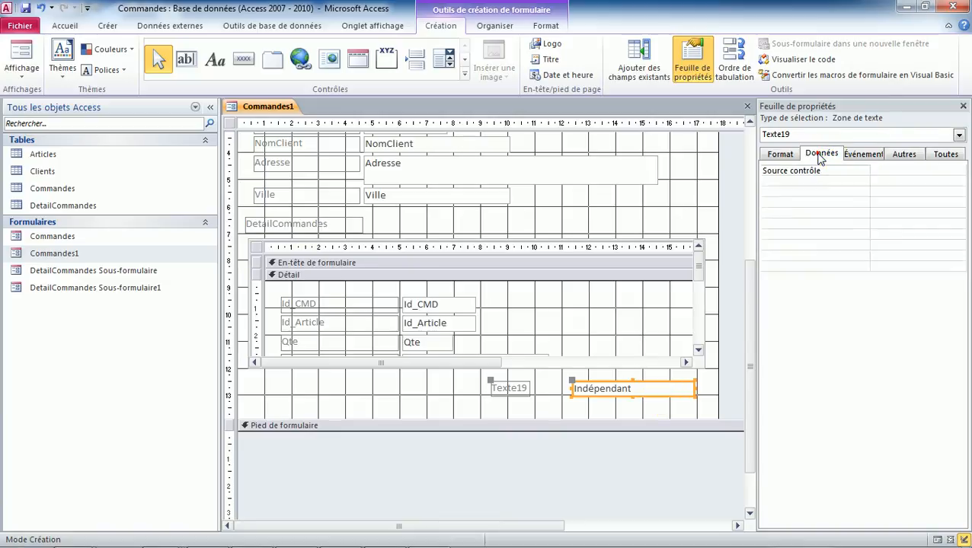
pyautogui.click(900, 170)
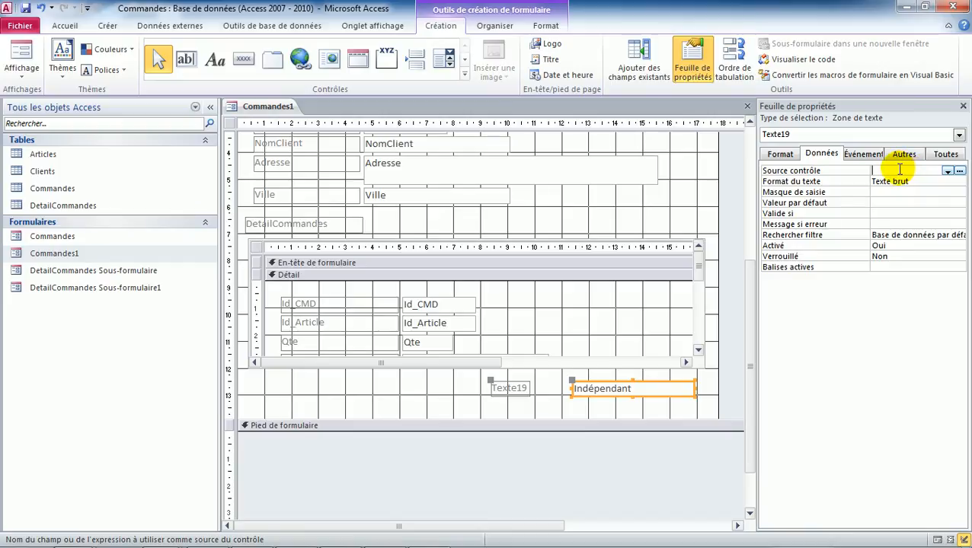
pyautogui.click(959, 172)
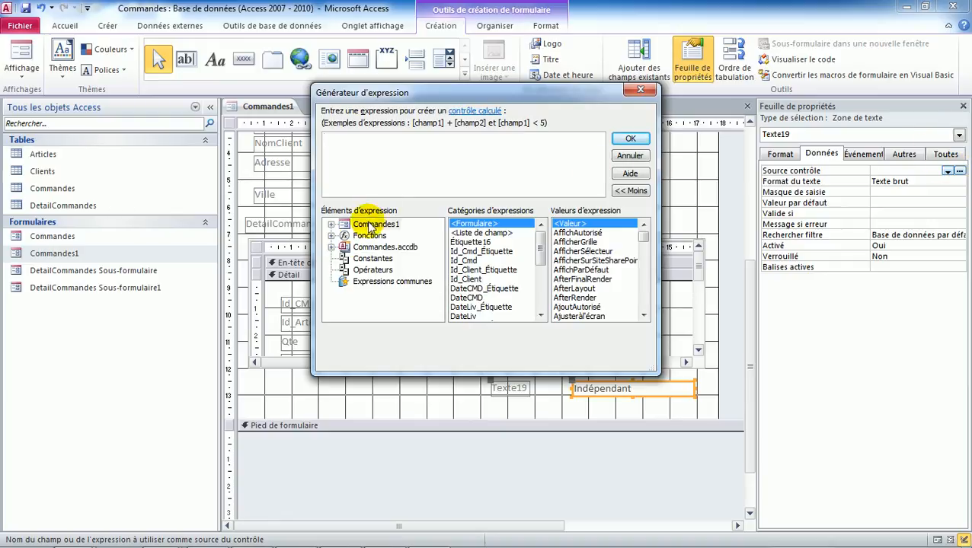
pyautogui.click(331, 225)
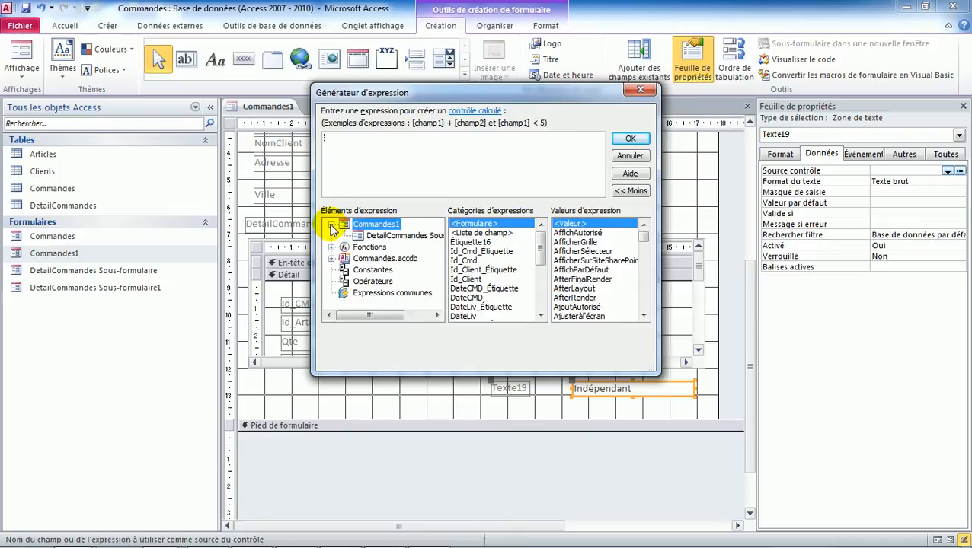
pyautogui.click(380, 237)
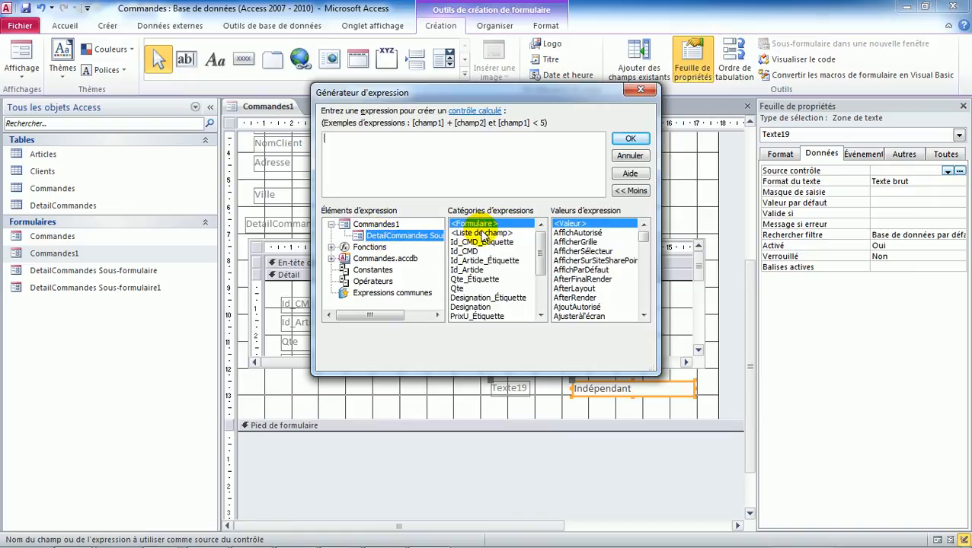
pyautogui.moveTo(540, 256); pyautogui.dragTo(541, 286)
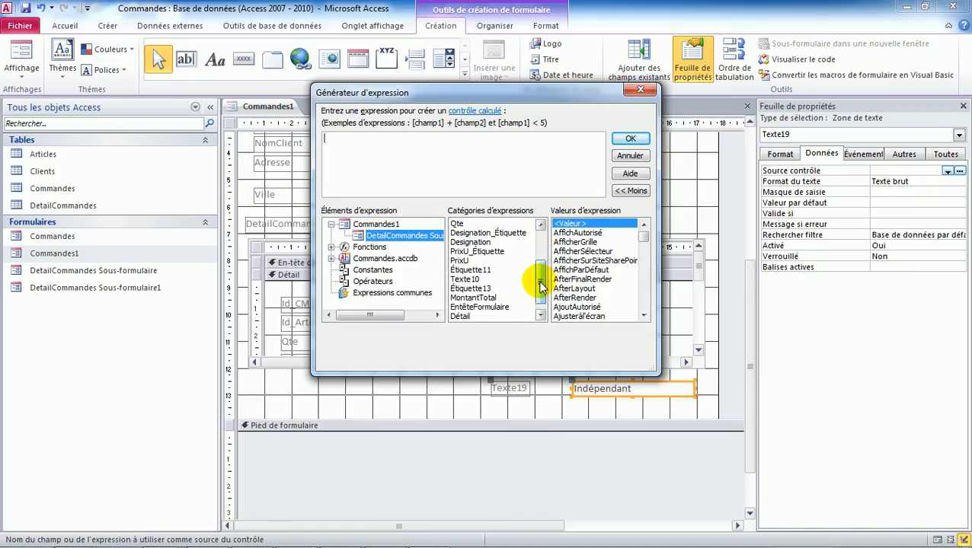
pyautogui.click(491, 299)
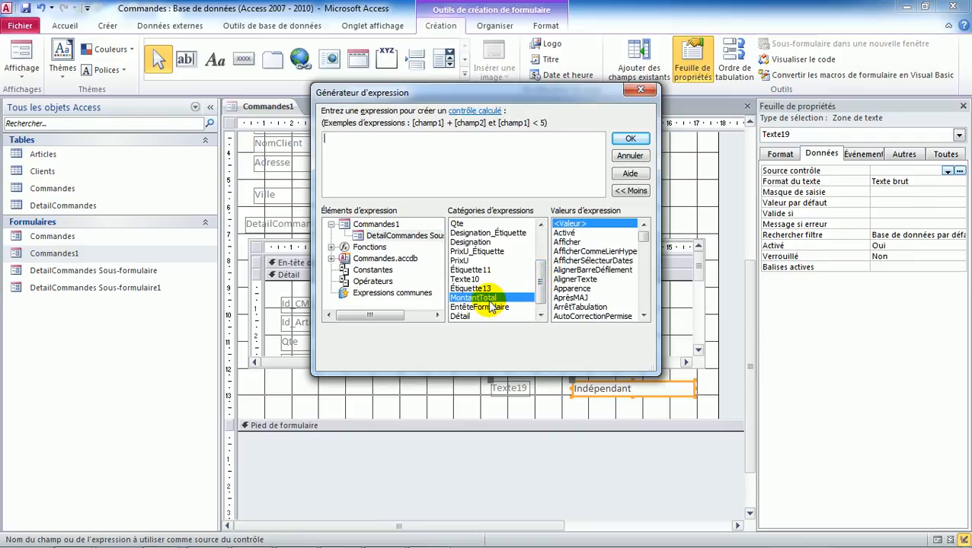
pyautogui.doubleClick(485, 299)
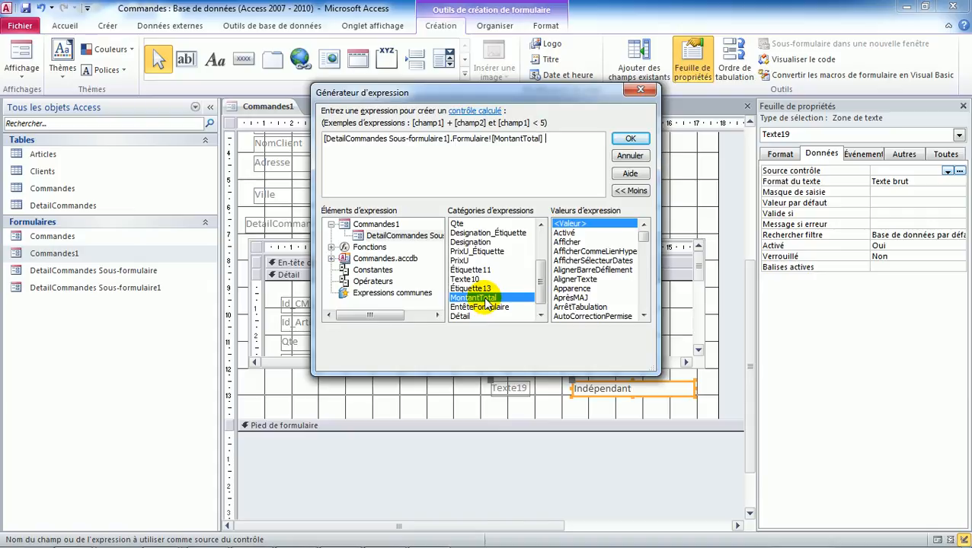
pyautogui.click(637, 157)
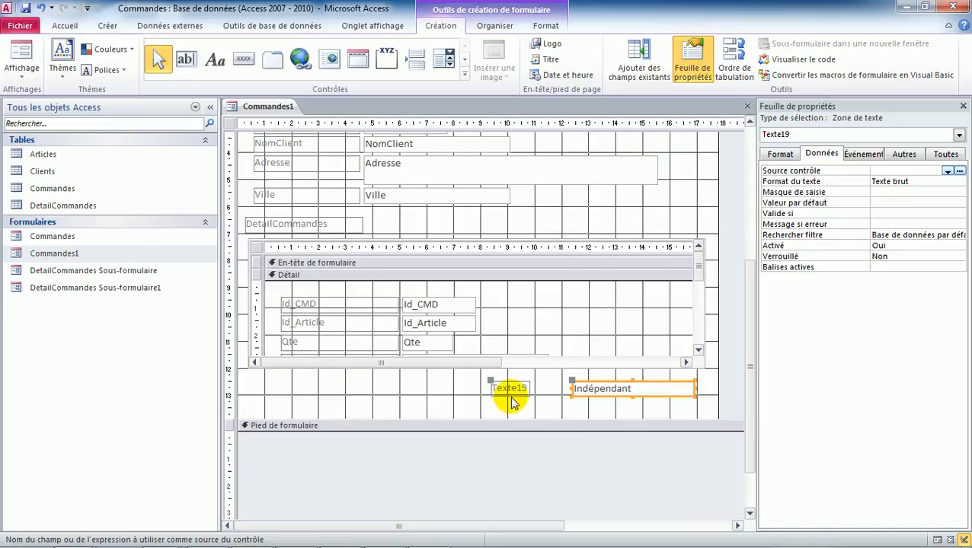
pyautogui.click(423, 380)
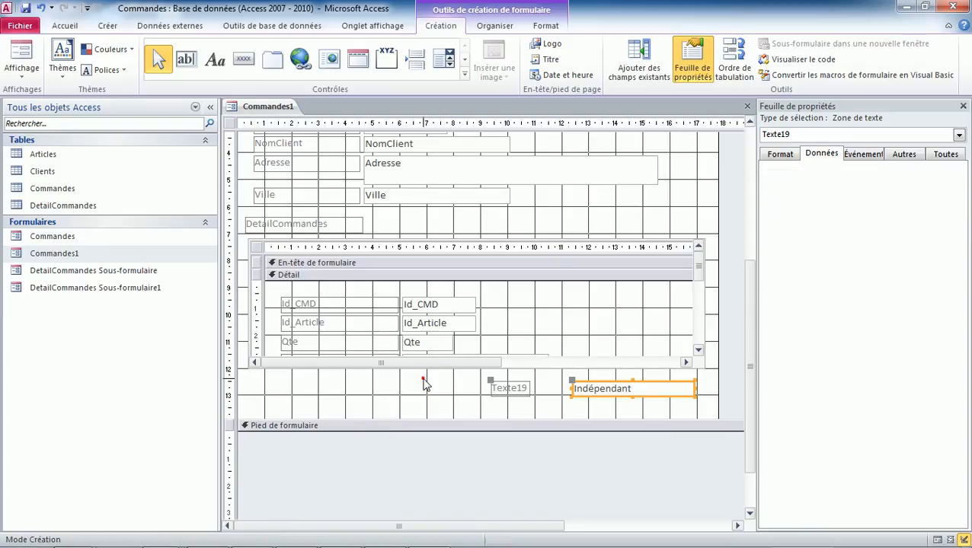
# Set the new text box's control source to [DetailCommandes Sous-formulaire1].Formulaire![MontantTotal] with the Expression Builder.
pyautogui.click(686, 395)
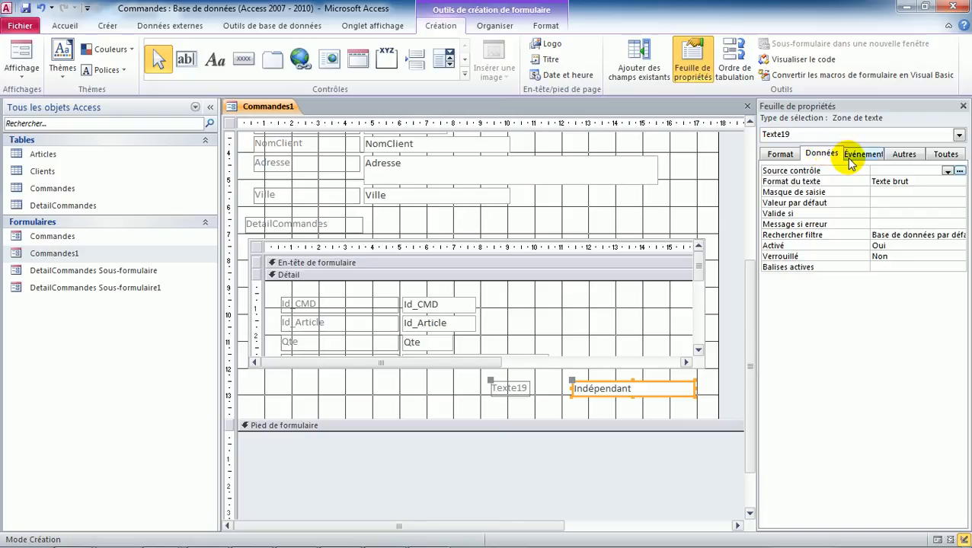
pyautogui.click(920, 172)
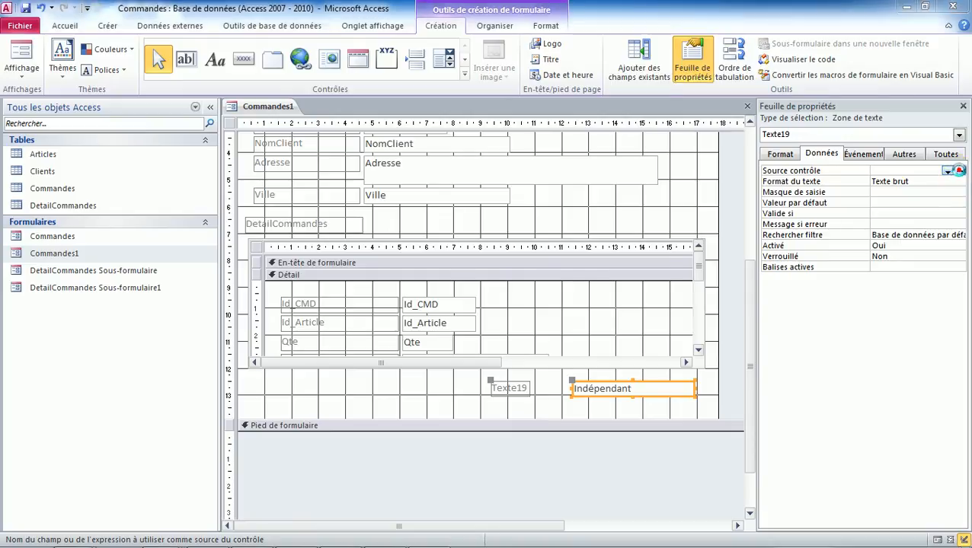
pyautogui.click(960, 172)
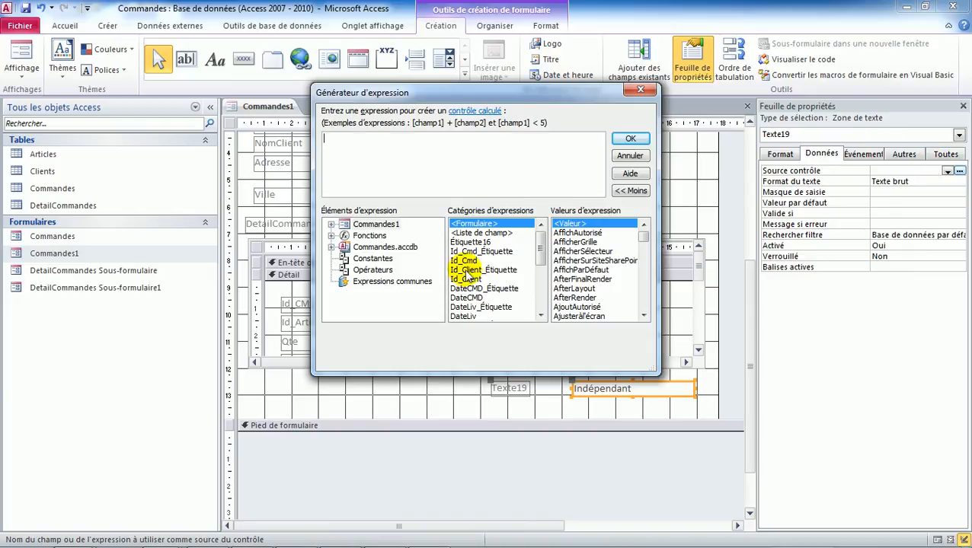
pyautogui.click(331, 227)
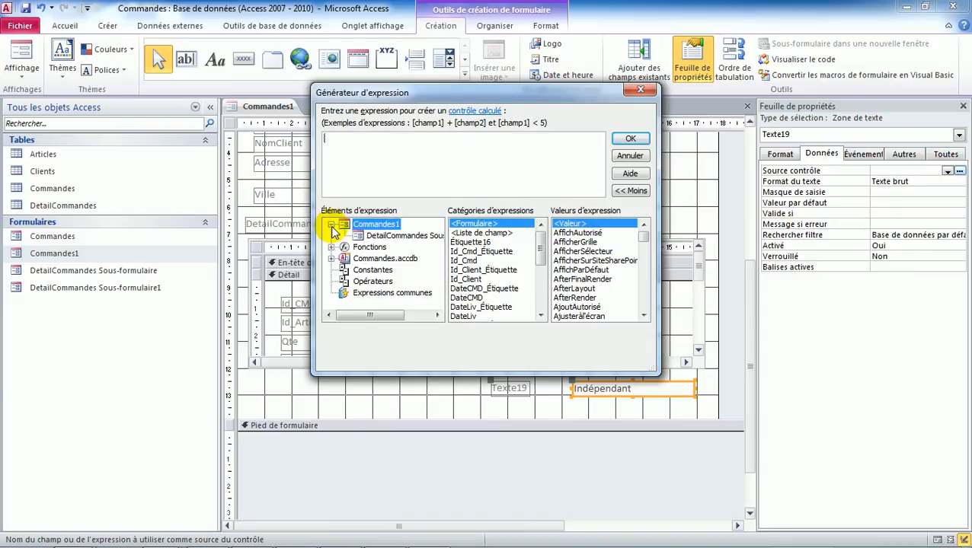
pyautogui.click(392, 237)
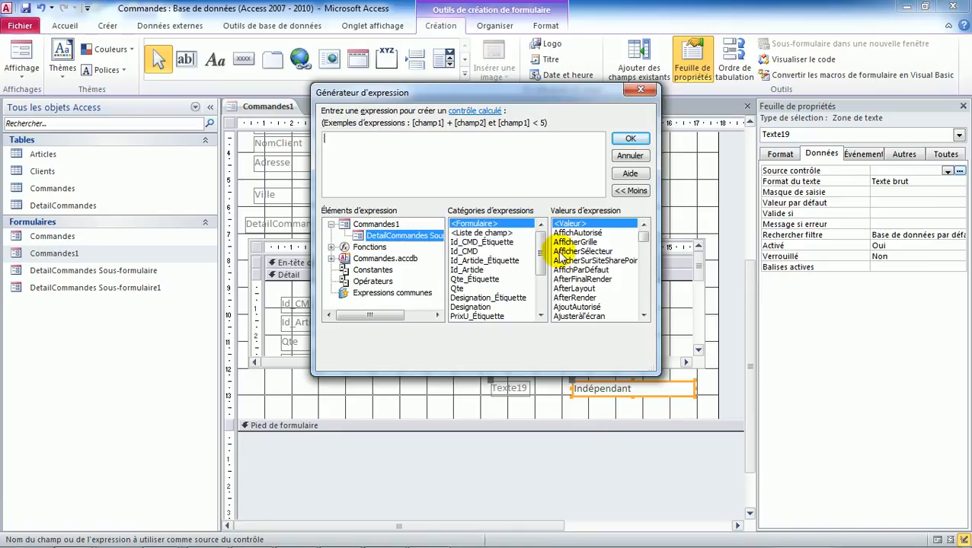
pyautogui.moveTo(544, 253); pyautogui.dragTo(545, 287)
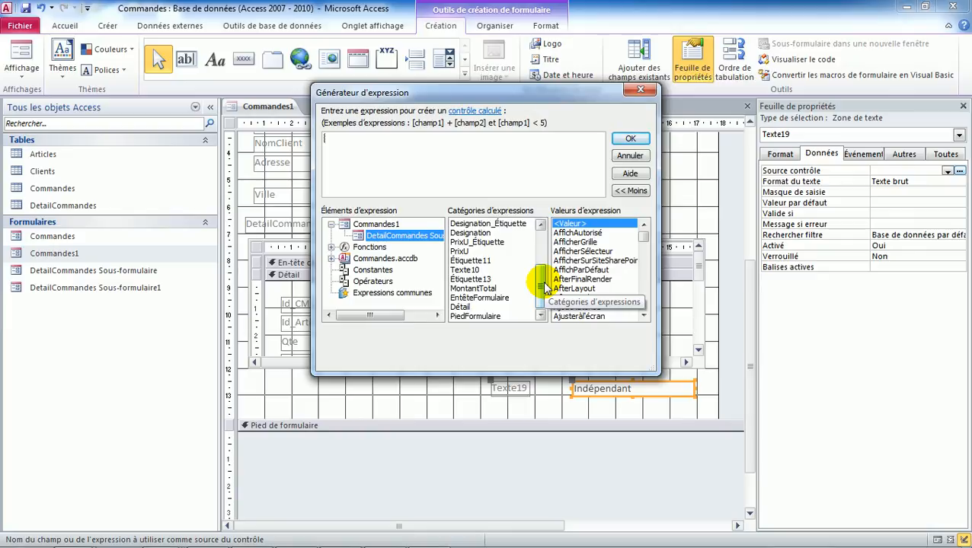
pyautogui.click(487, 290)
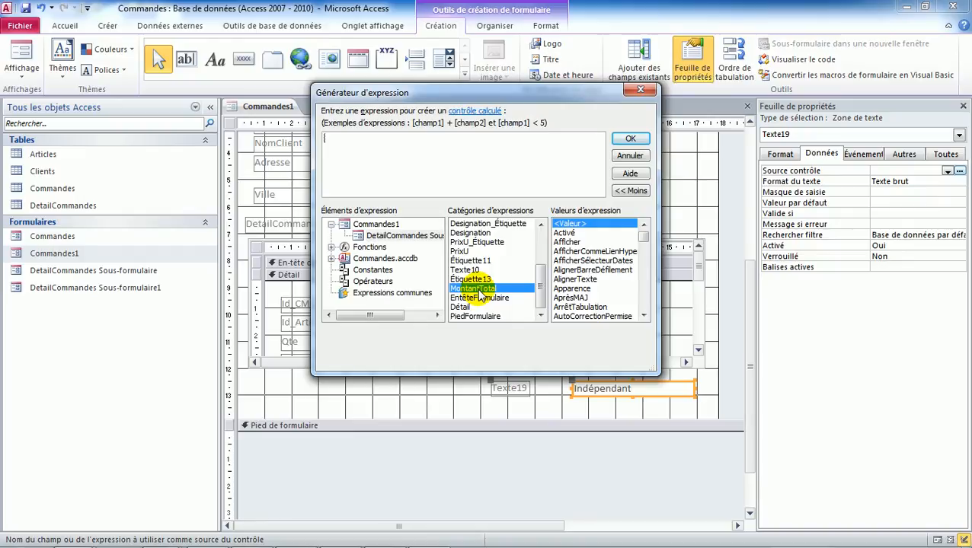
pyautogui.doubleClick(480, 290)
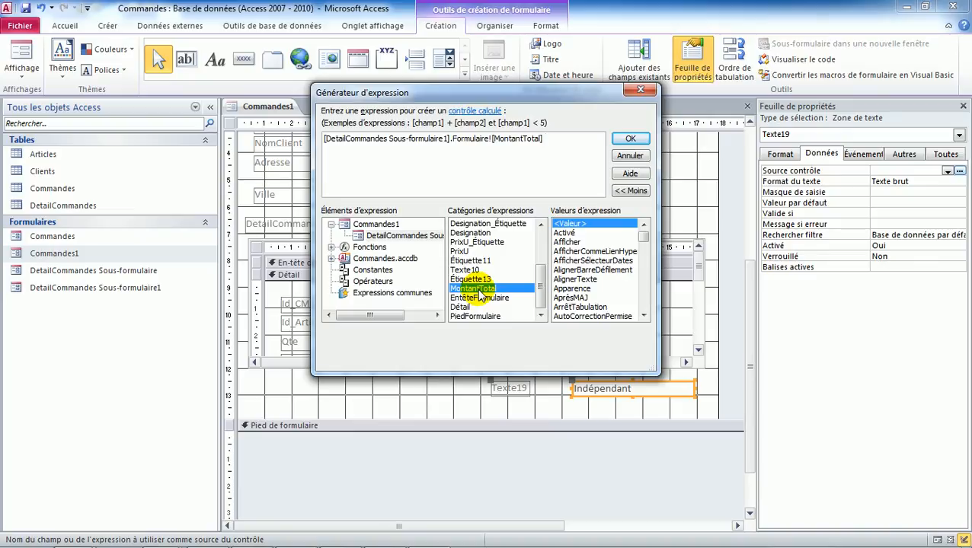
pyautogui.click(632, 139)
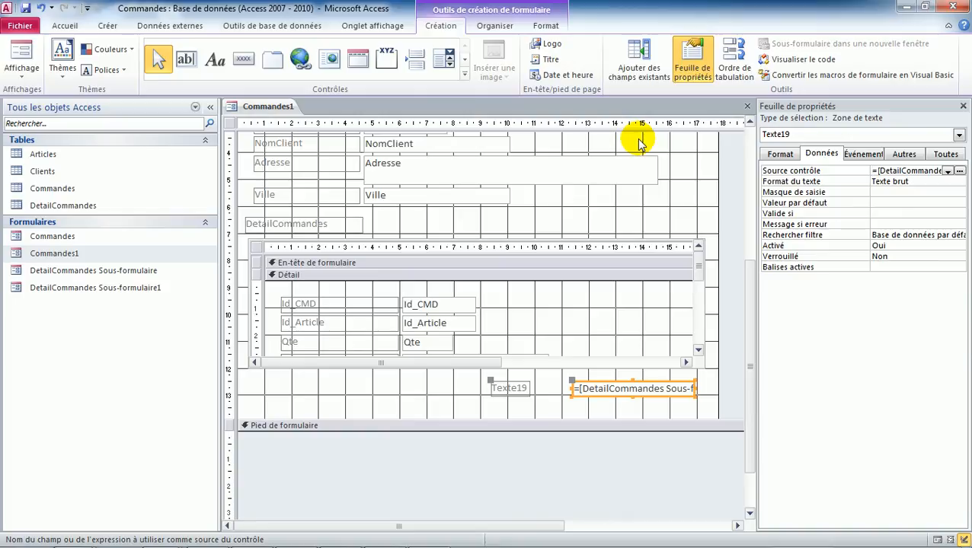
# Set the display format of the total text box below the subform to Monétaire.
pyautogui.click(787, 154)
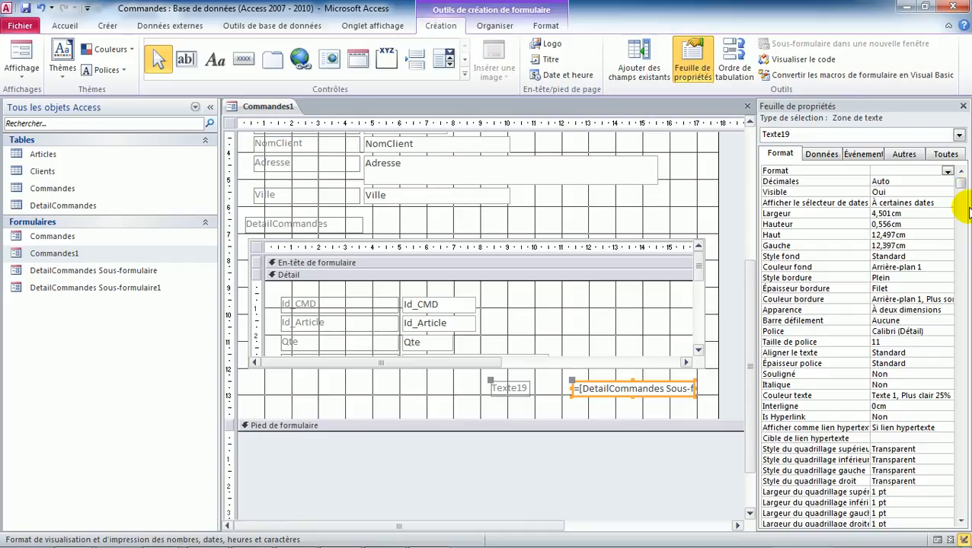
pyautogui.click(948, 171)
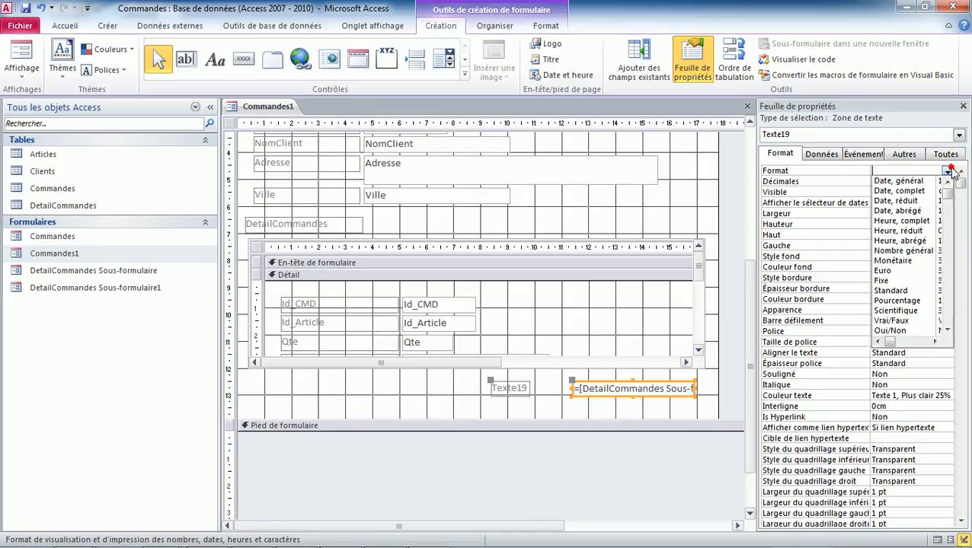
pyautogui.click(896, 259)
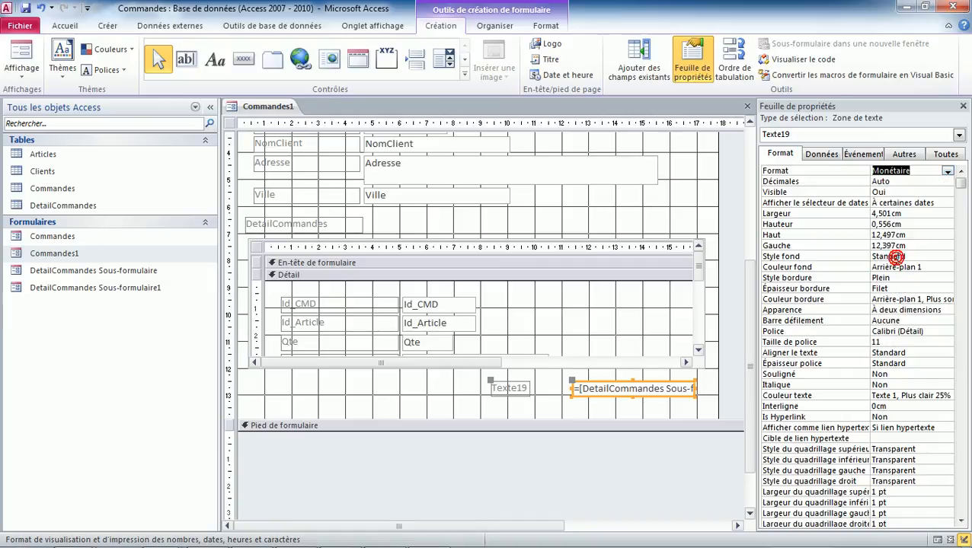
# Change the caption of the total text box's label to Montant Total.
pyautogui.click(509, 391)
pyautogui.doubleClick(509, 390)
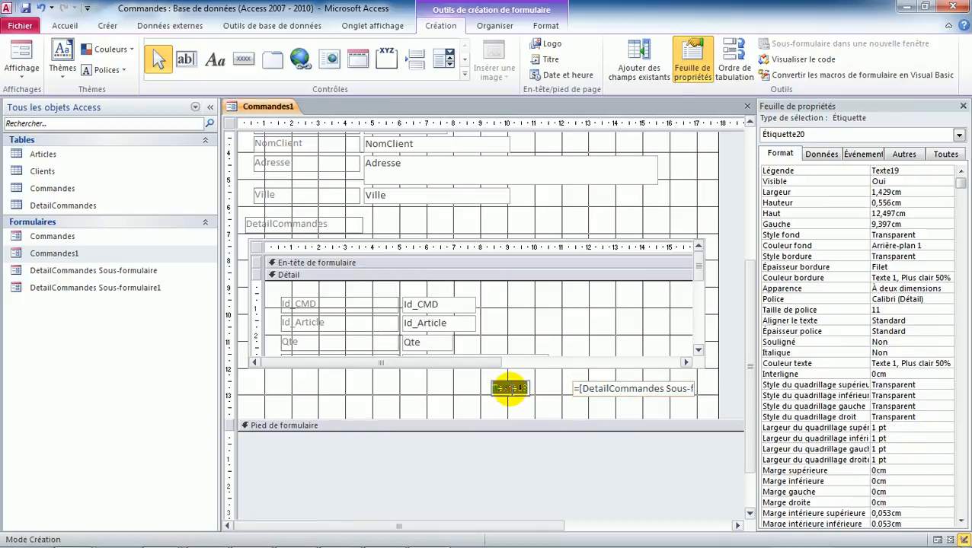
pyautogui.write('Montant Total')
pyautogui.click(276, 448)
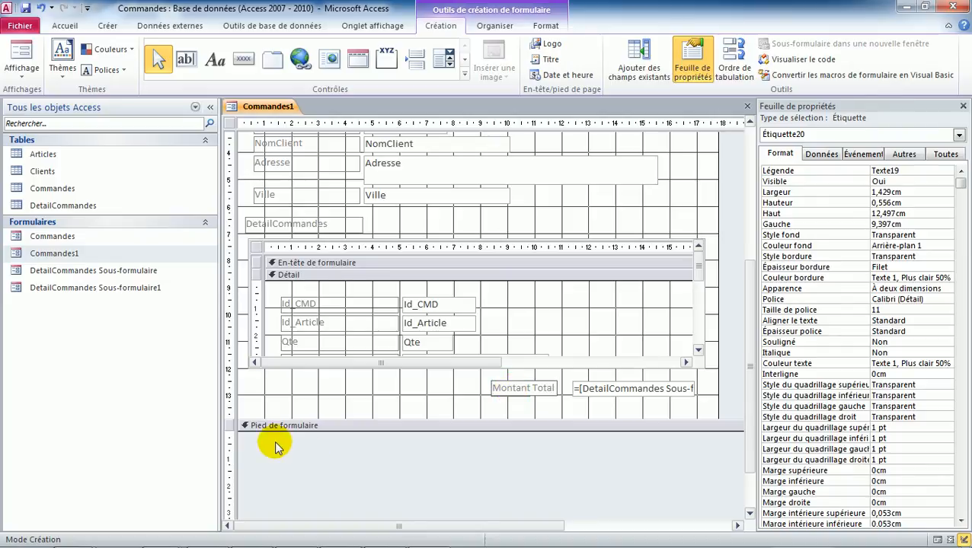
# Show Commandes1 in form view to check the order total below the subform.
pyautogui.click(340, 387)
pyautogui.click(22, 59)
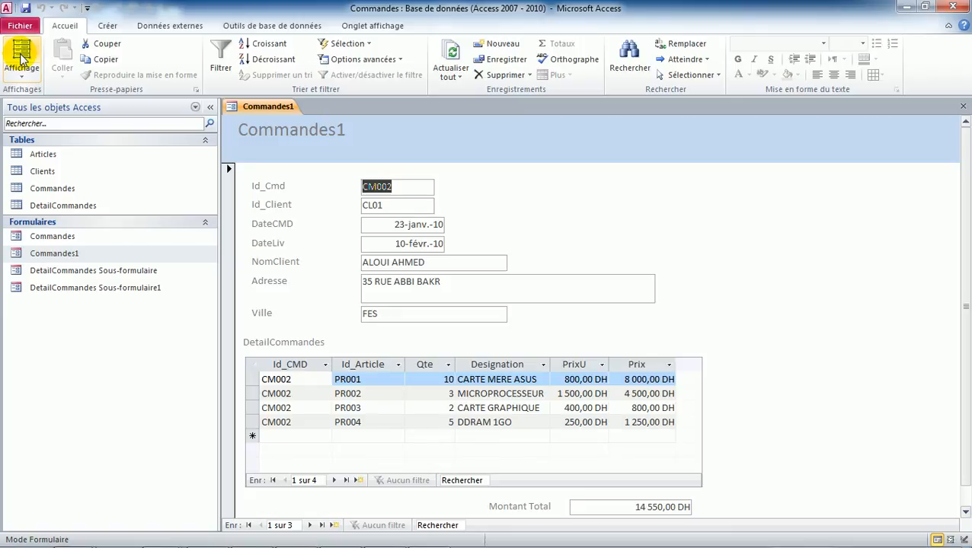
pyautogui.moveTo(411, 538)
pyautogui.click(339, 532)
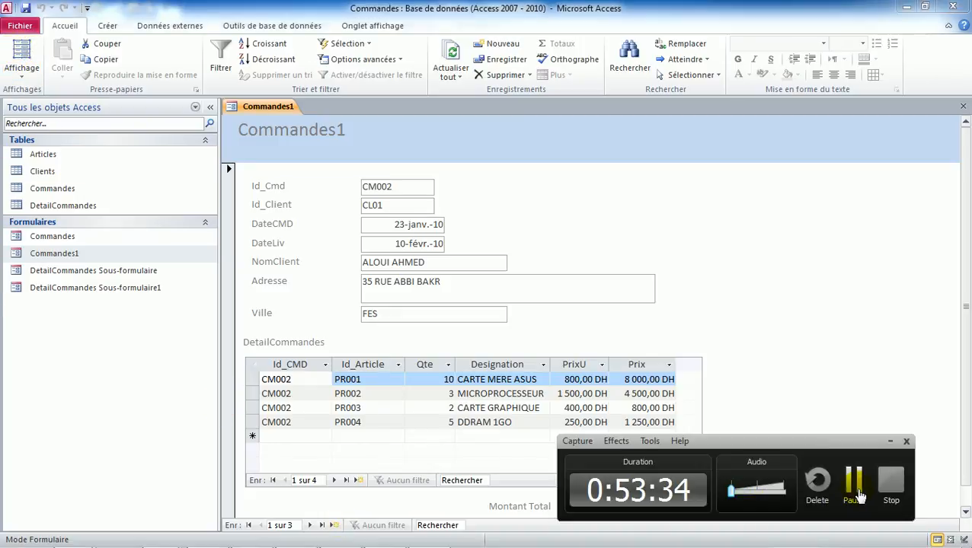